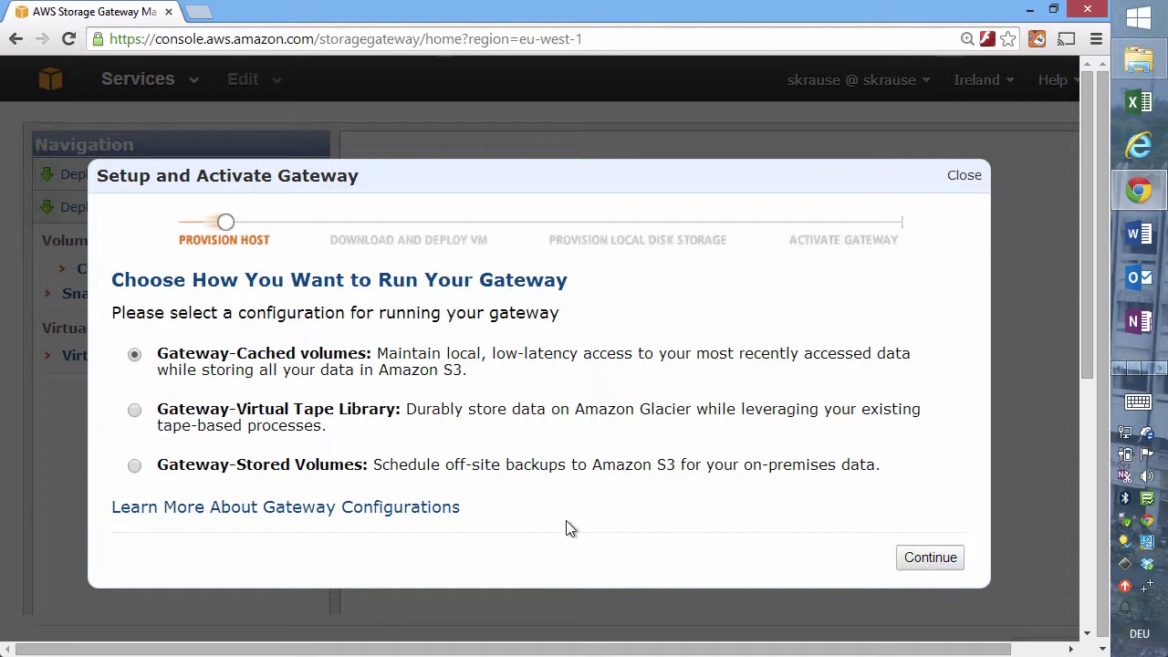
Accept Gateway-Cached volumes as the gateway configuration, consult the minimum host requirements, and continue to the virtualization platform choice.
{"action": "left_click", "coordinate": [938, 565]}
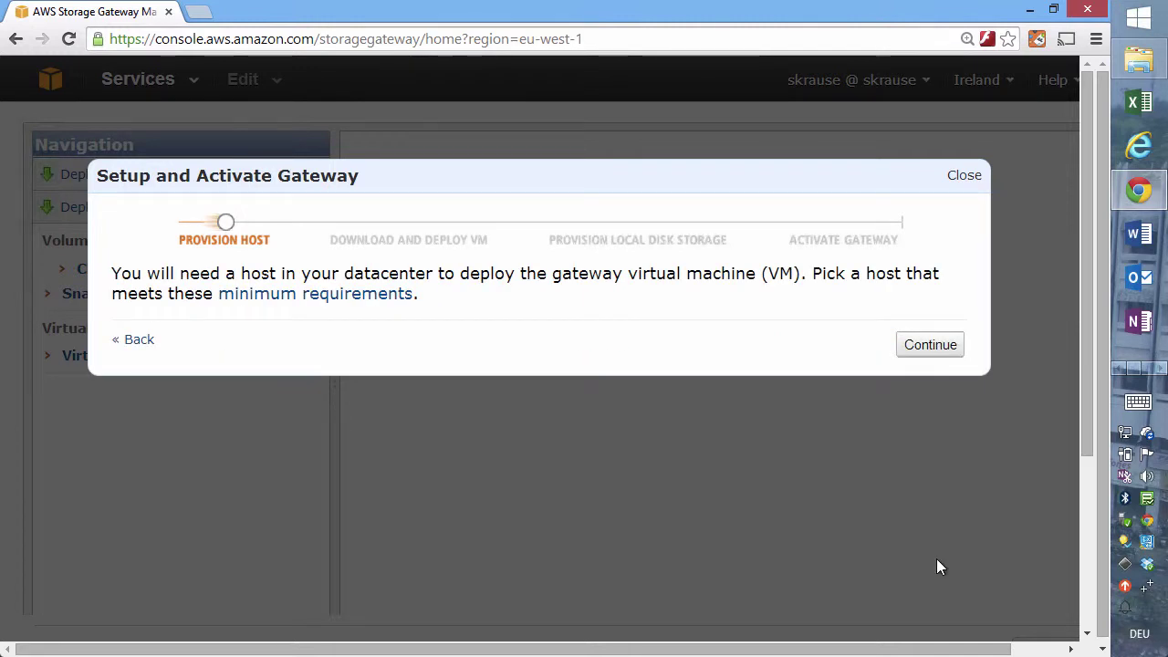
{"action": "left_click", "coordinate": [379, 296]}
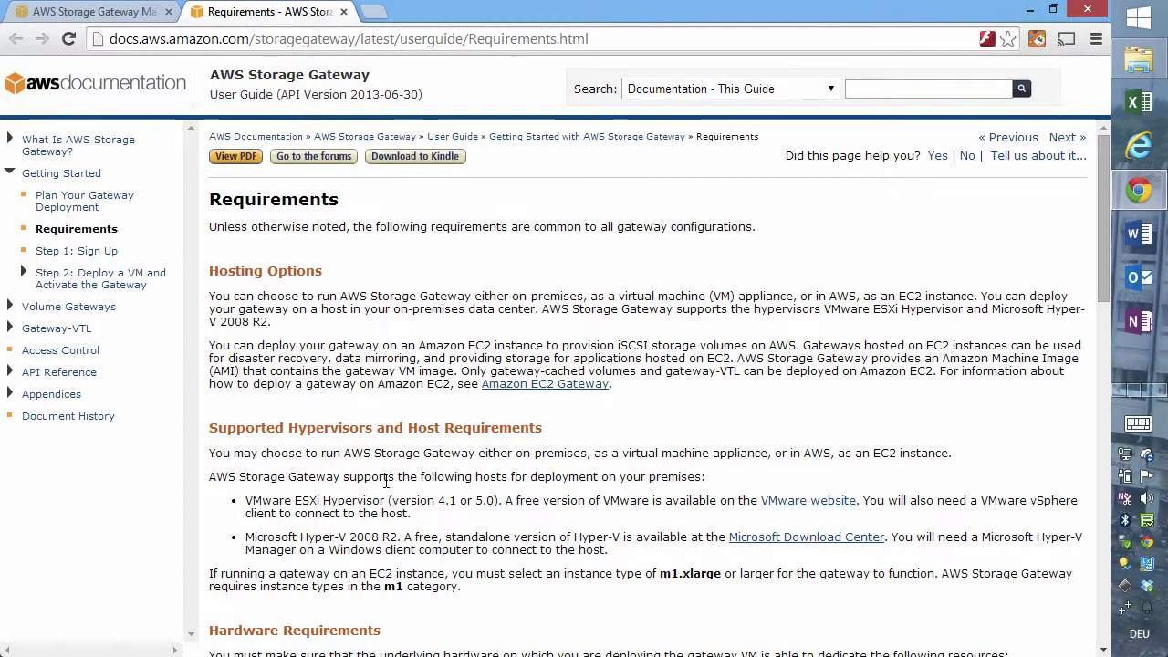
{"action": "left_click", "coordinate": [128, 14]}
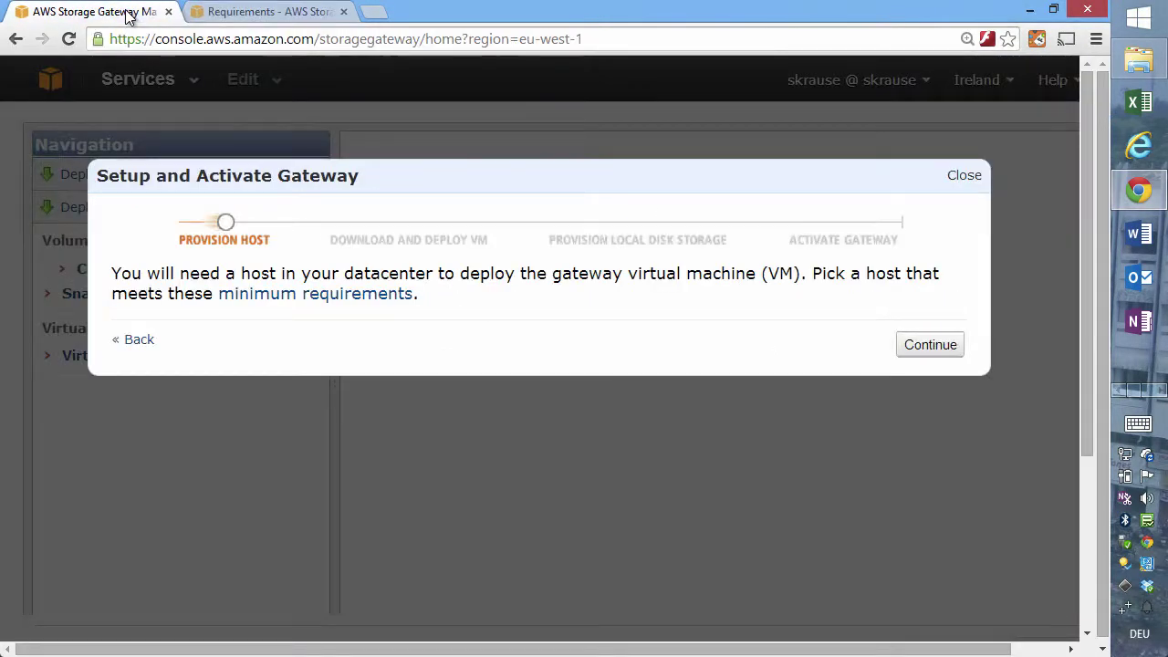
{"action": "left_click", "coordinate": [920, 348]}
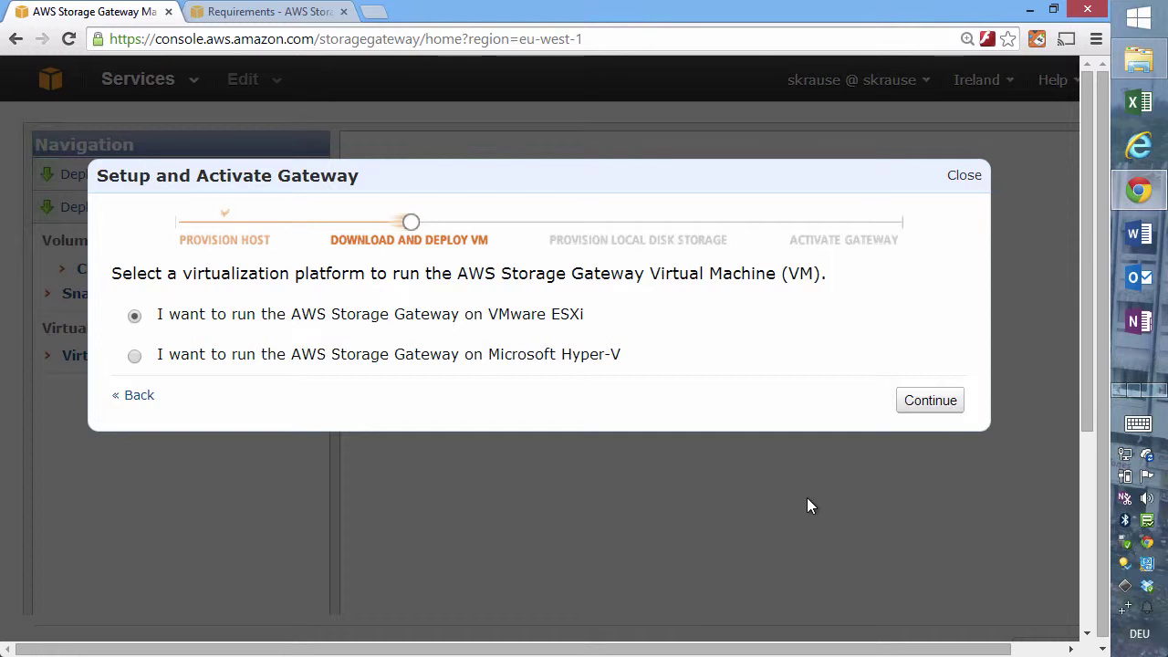
Choose Microsoft Hyper-V as the platform for the AWS Storage Gateway and download its virtual machine software.
{"action": "left_click", "coordinate": [133, 359]}
{"action": "left_click", "coordinate": [929, 402]}
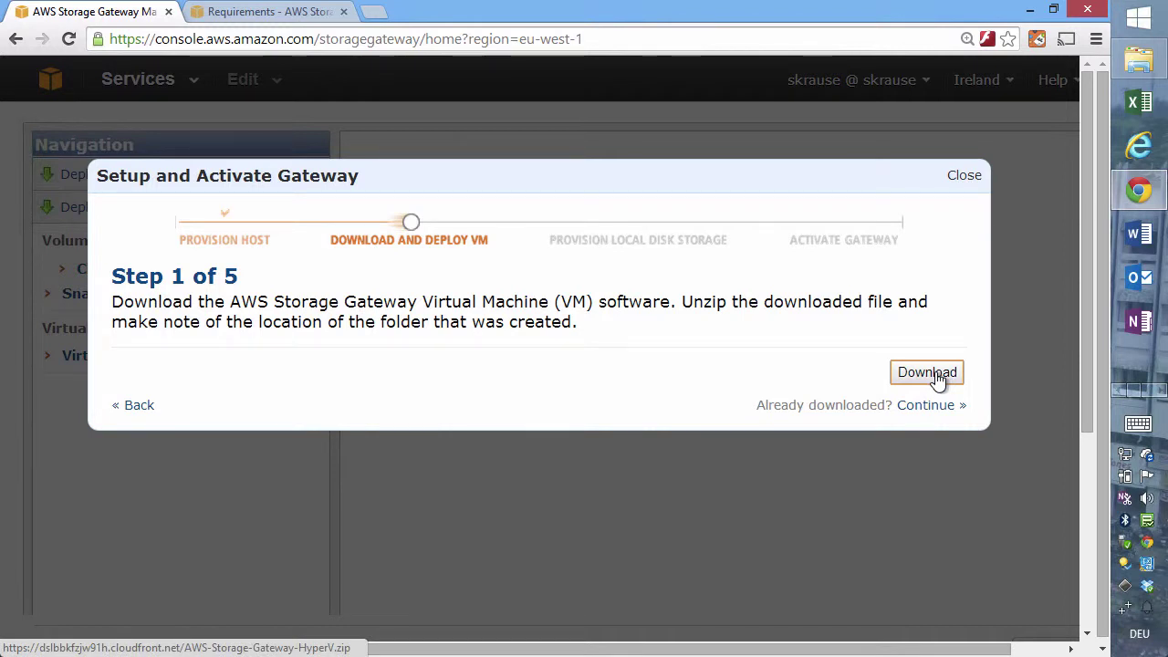
{"action": "left_click", "coordinate": [938, 376]}
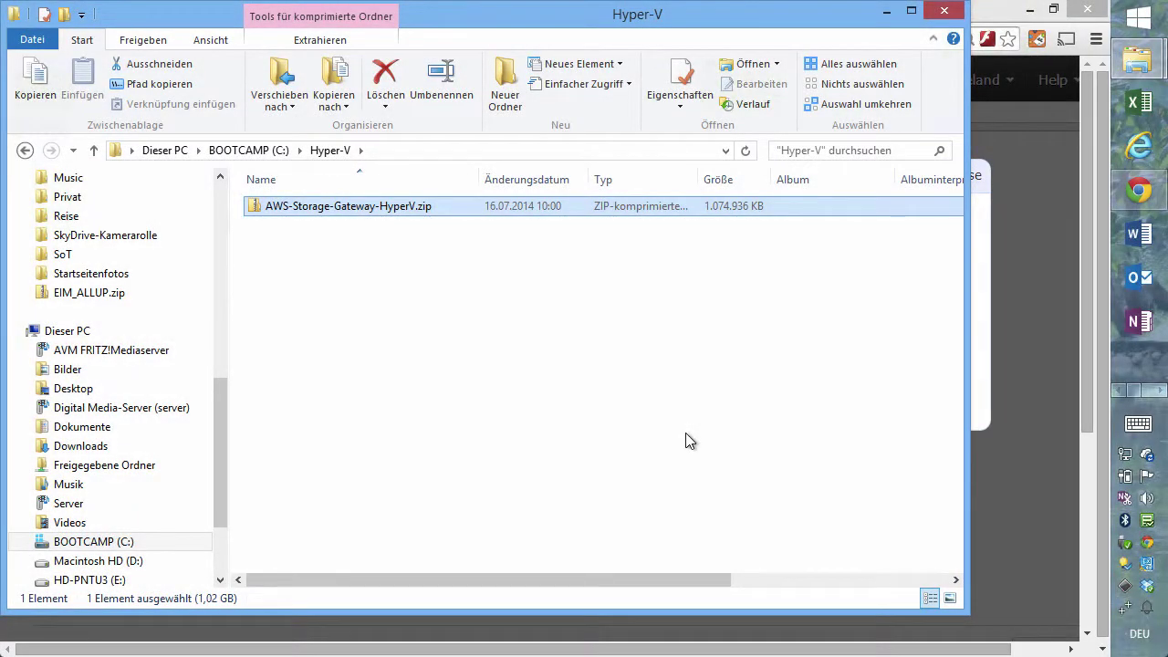
In File Explorer, extract all of AWS-Storage-Gateway-HyperV.zip in C:\Hyper-V and look into the extracted AWS-Storage-Gateway folder.
{"action": "right_click", "coordinate": [418, 212]}
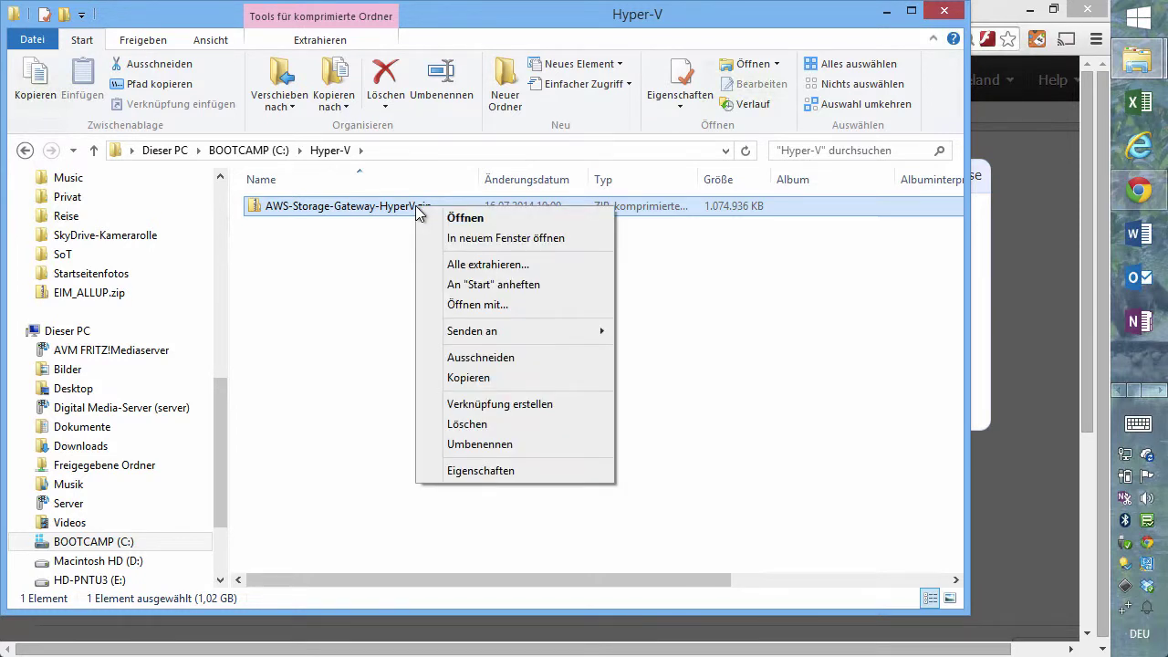
{"action": "left_click", "coordinate": [490, 265]}
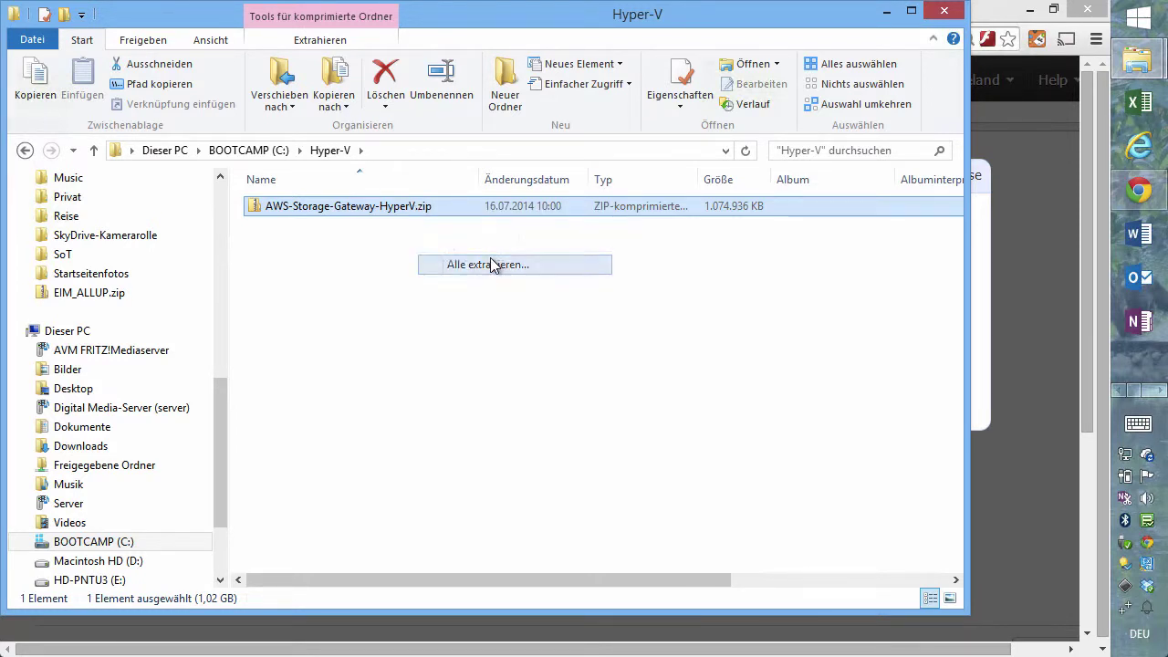
{"action": "left_click", "coordinate": [720, 515]}
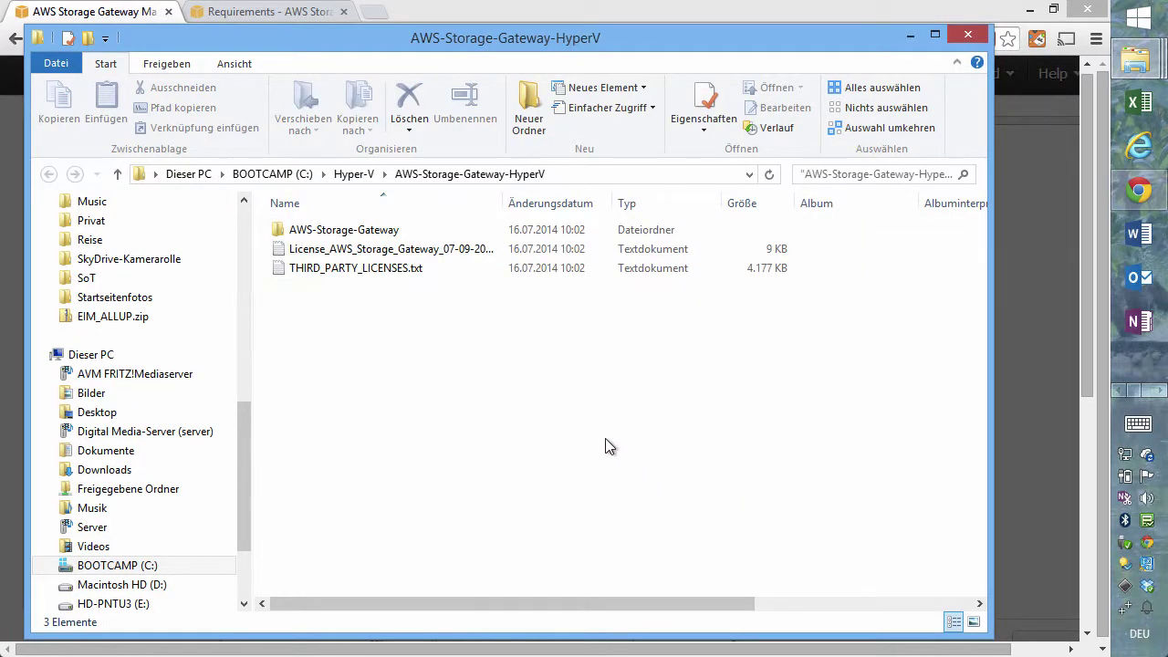
{"action": "double_click", "coordinate": [373, 239]}
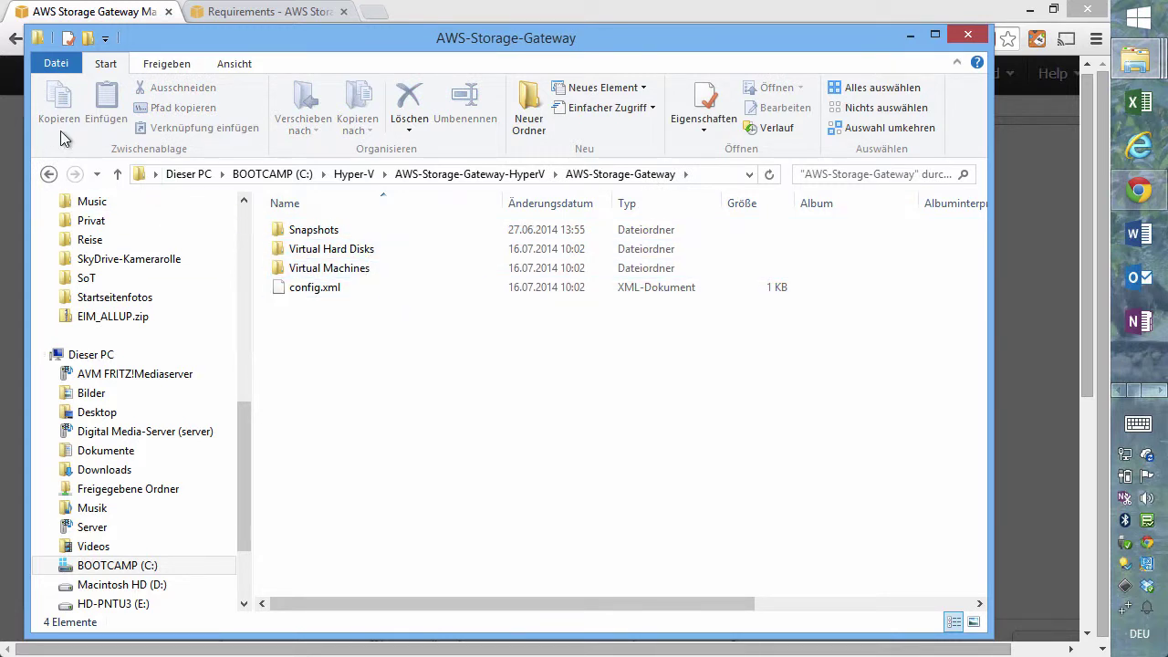
{"action": "left_click", "coordinate": [50, 174]}
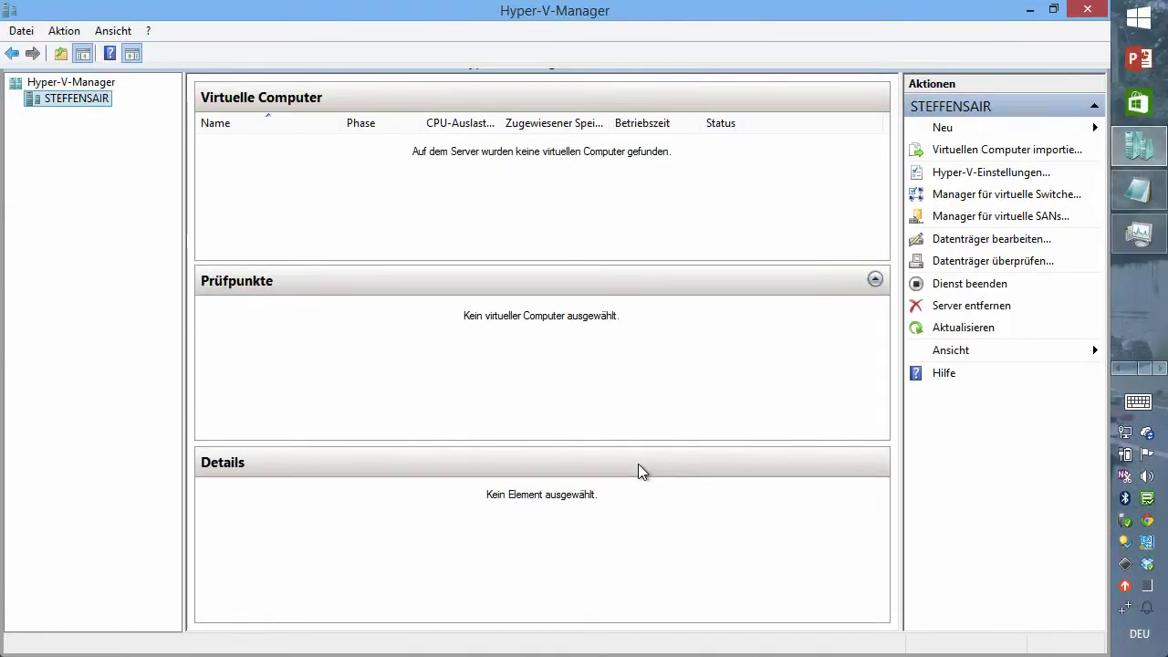
In Hyper-V Manager, start creating a new virtual machine on the local server and name it Storage Gateway.
{"action": "right_click", "coordinate": [101, 105]}
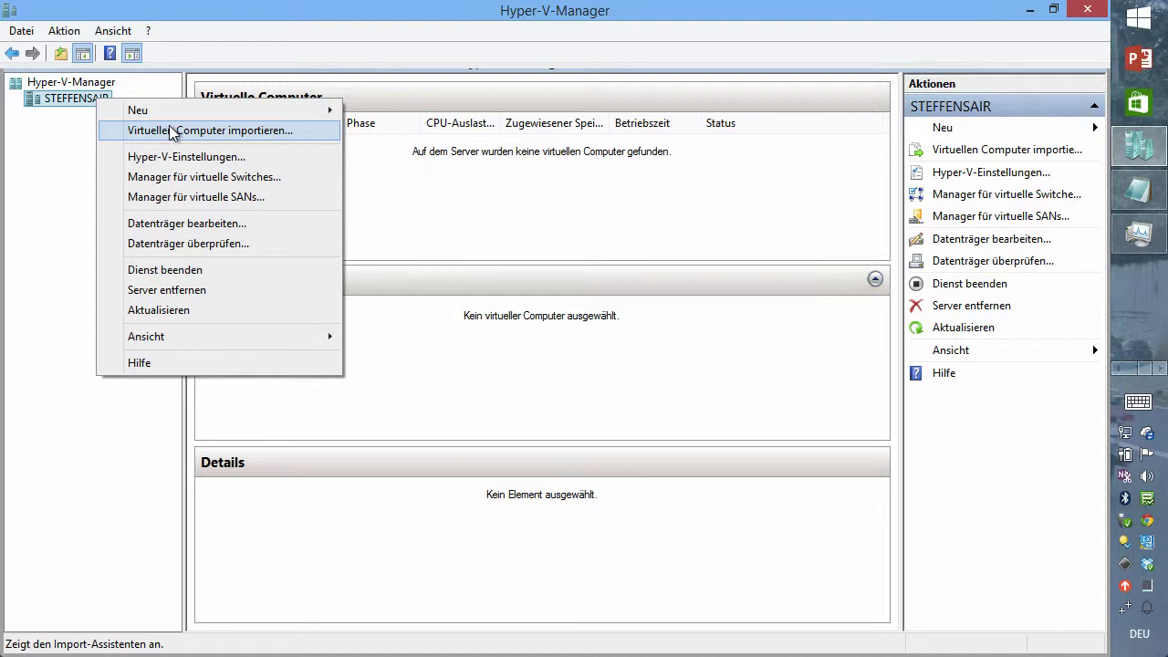
{"action": "left_click", "coordinate": [63, 214]}
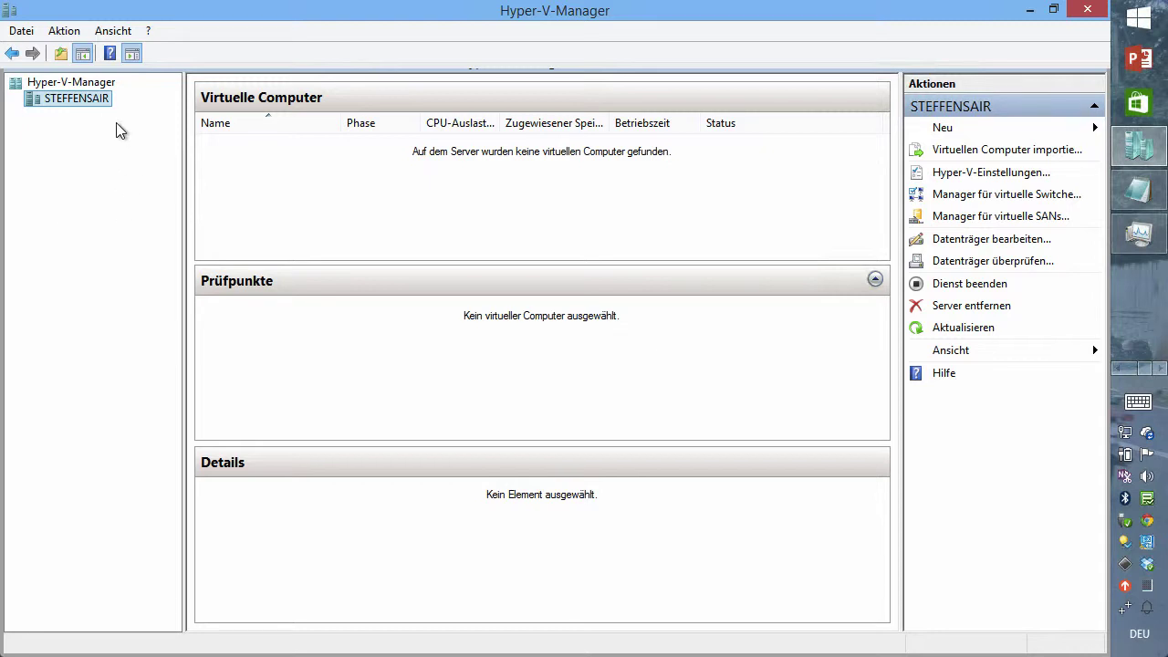
{"action": "right_click", "coordinate": [92, 105]}
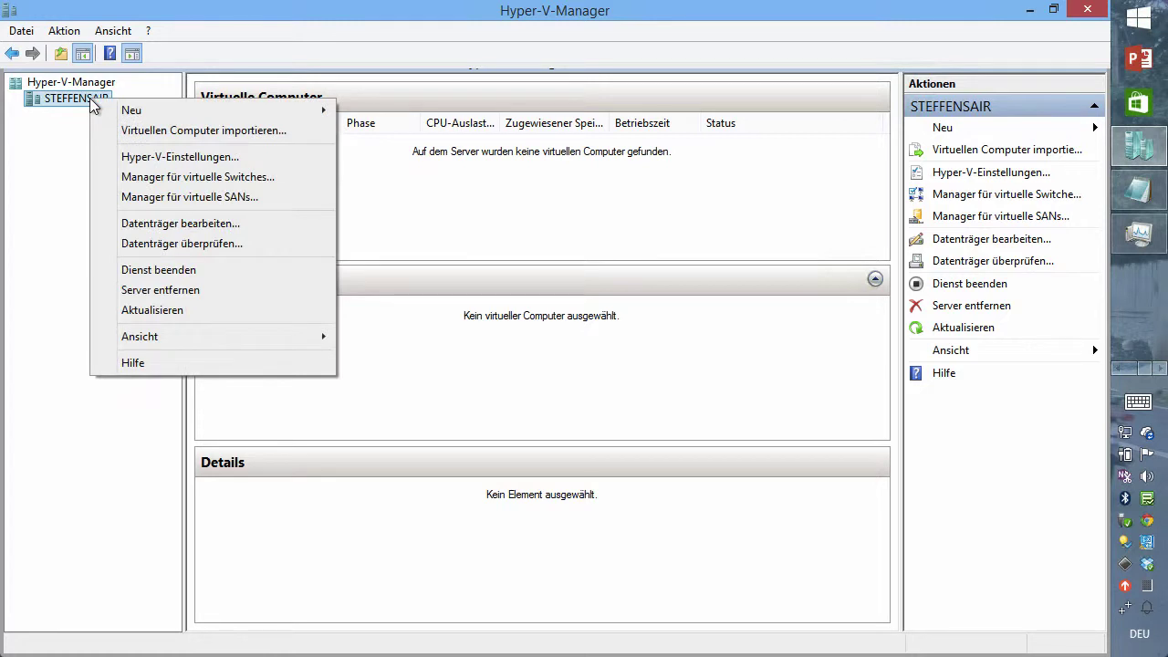
{"action": "mouse_move", "coordinate": [137, 109]}
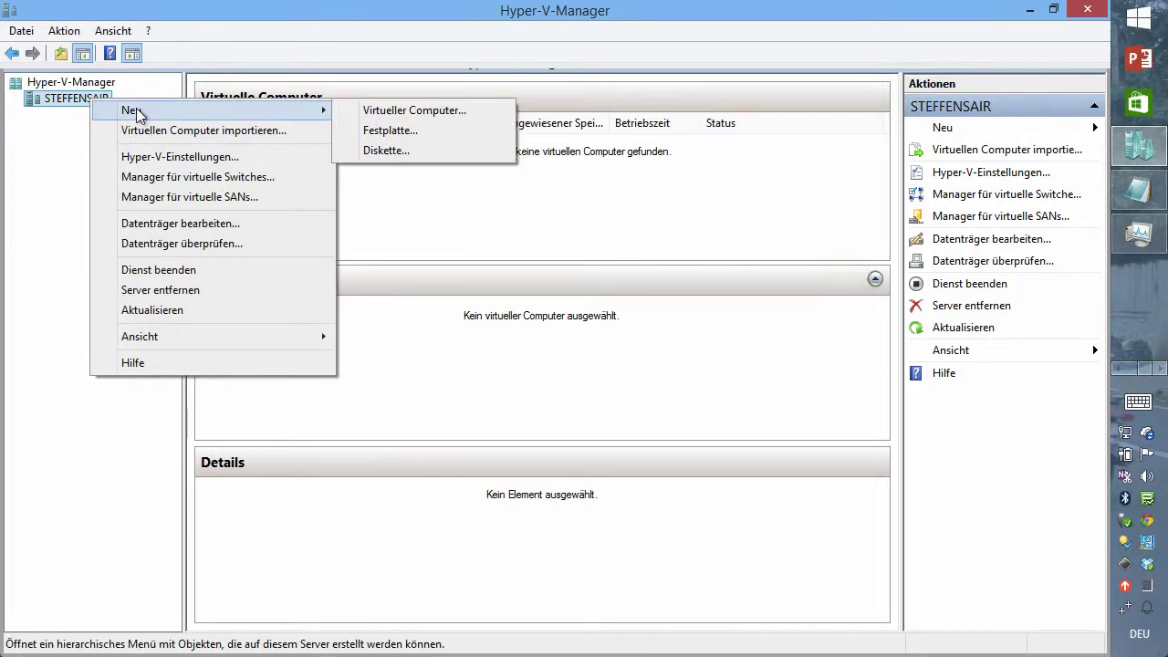
{"action": "left_click", "coordinate": [375, 110]}
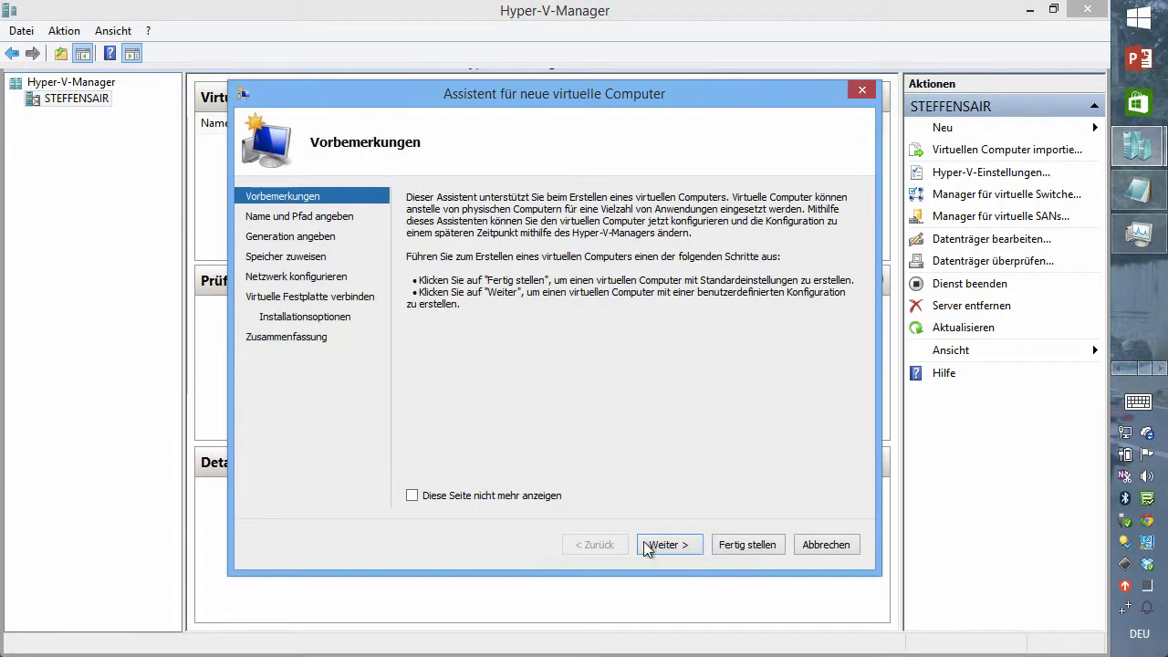
{"action": "left_click", "coordinate": [665, 545]}
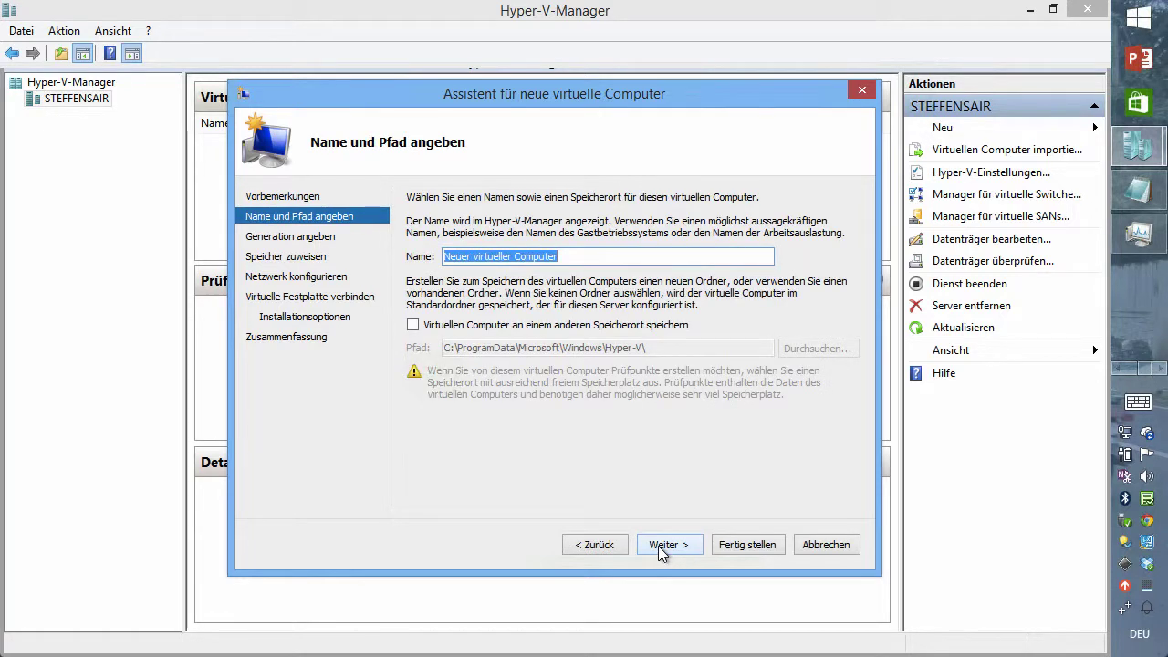
{"action": "type", "text": "Ste"}
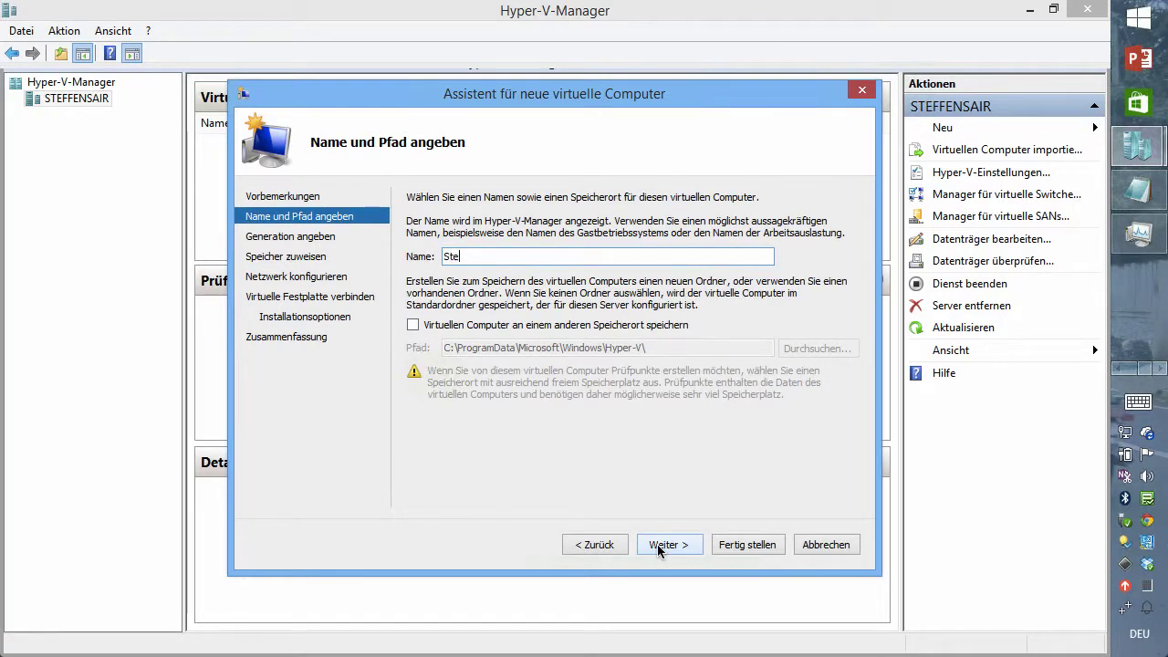
{"action": "type", "text": "rage Gatewa"}
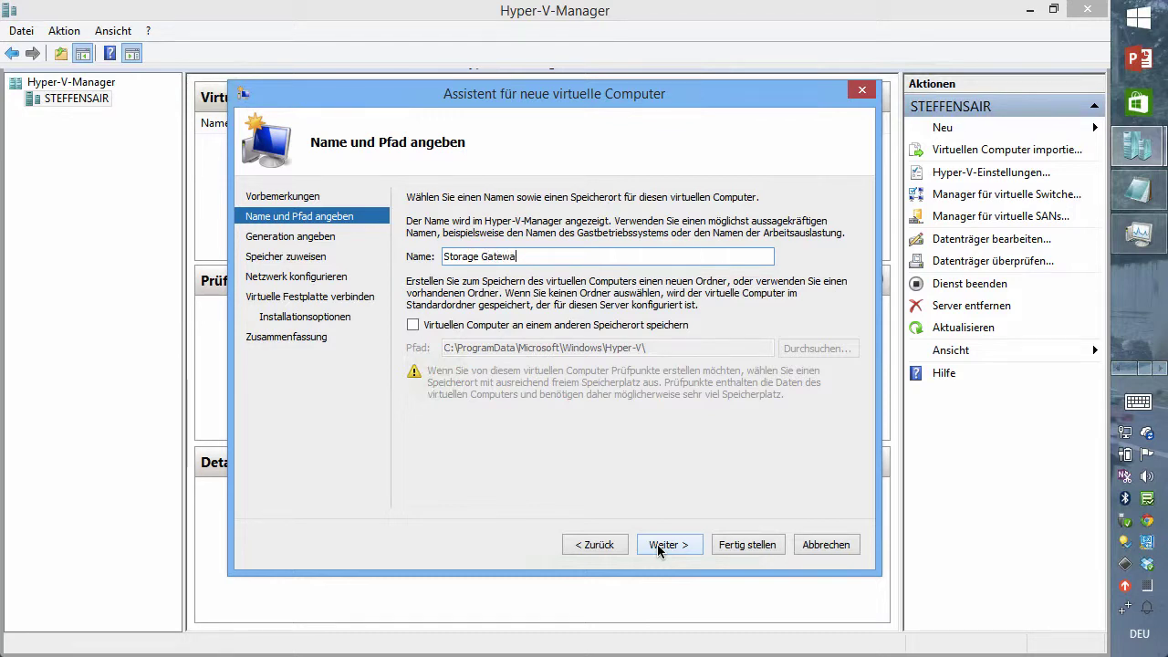
{"action": "type", "text": "y"}
Store the virtual machine in a different location, the folder C:\Hyper-V\AWS-Storage-Gateway-HyperV.
{"action": "left_click", "coordinate": [567, 327]}
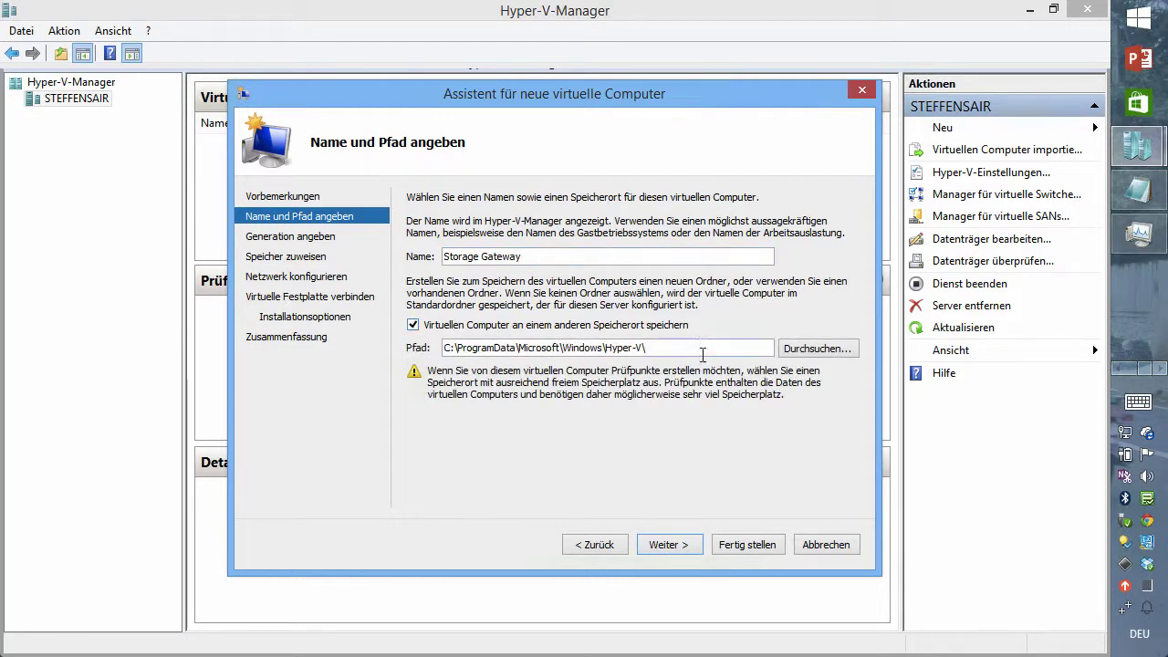
{"action": "left_click", "coordinate": [832, 354]}
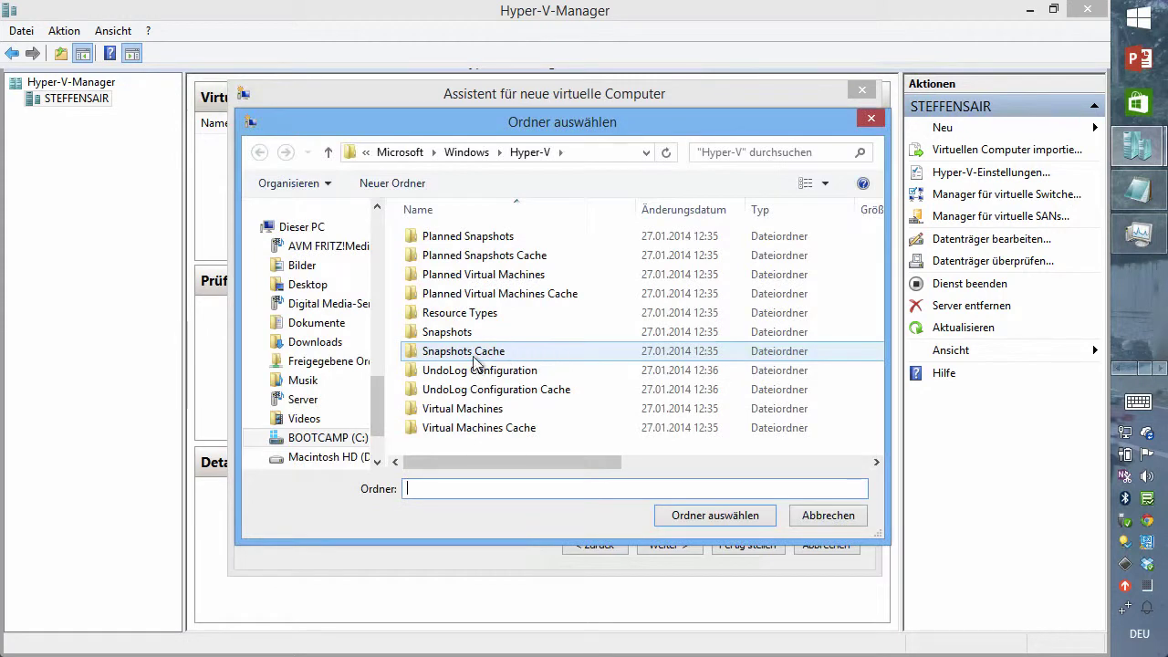
{"action": "left_click", "coordinate": [333, 438]}
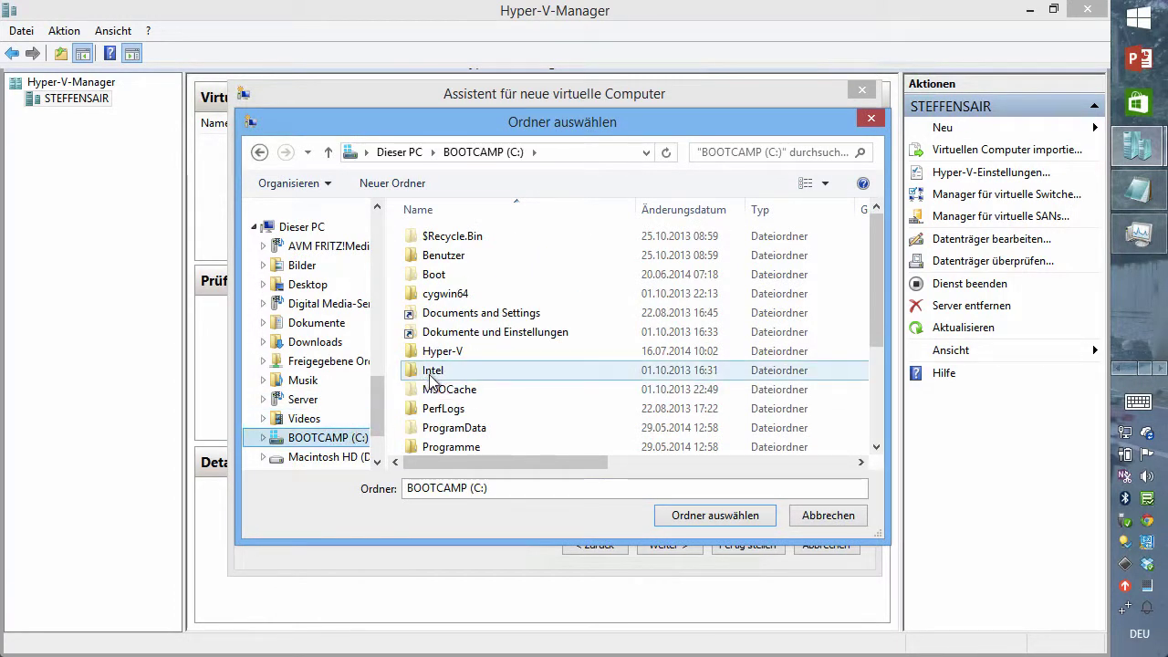
{"action": "double_click", "coordinate": [430, 350]}
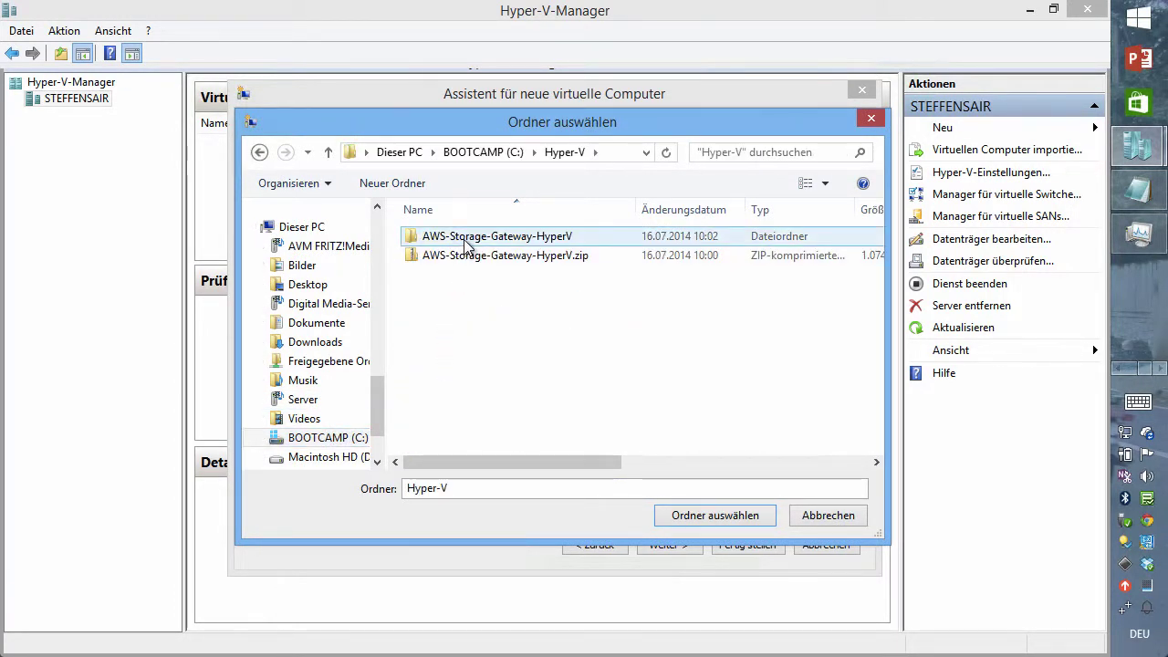
{"action": "double_click", "coordinate": [465, 237]}
{"action": "left_click", "coordinate": [680, 516]}
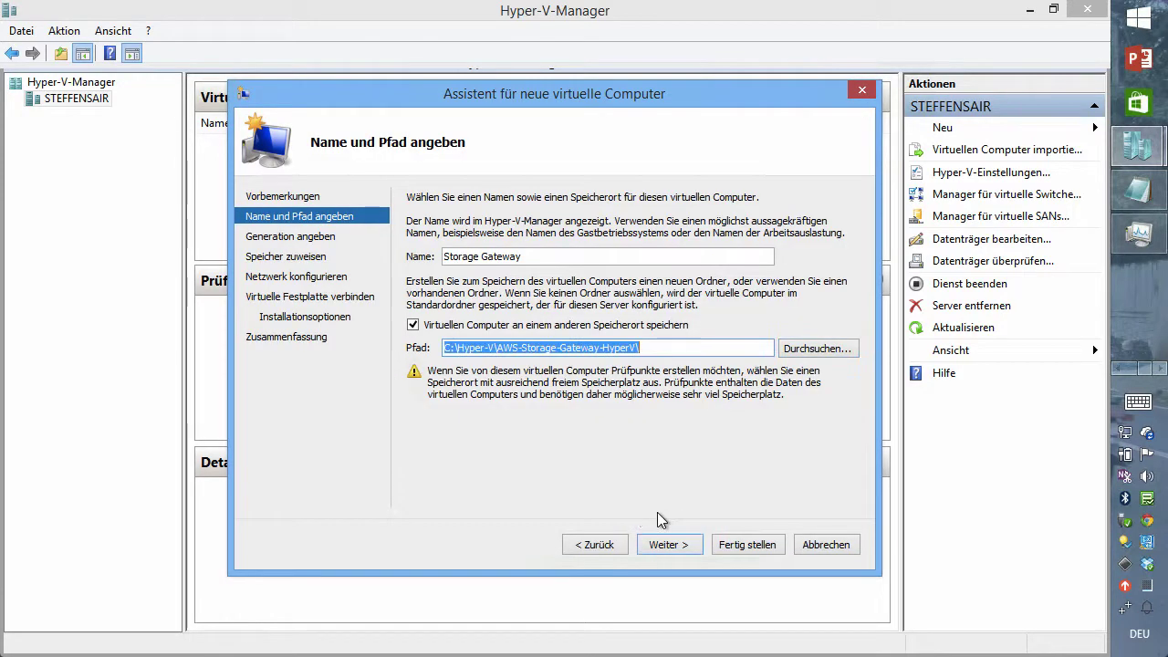
{"action": "left_click", "coordinate": [673, 553]}
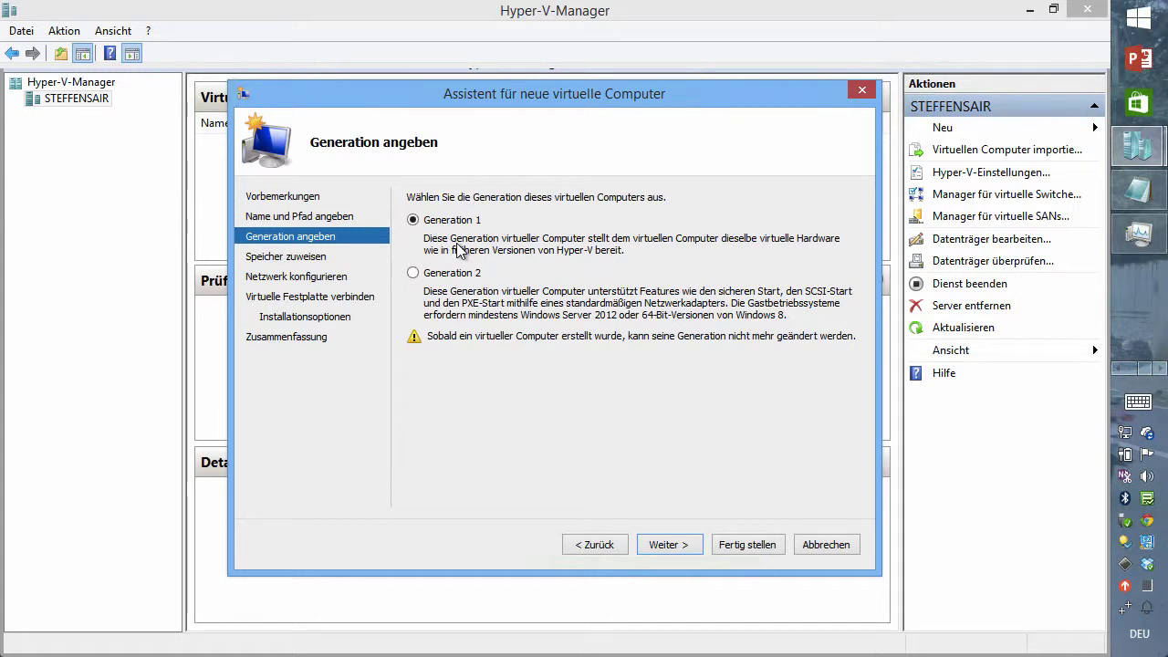
Assign 7500 MB of startup memory to the Generation 1 virtual machine and connect its network adapter to Ethernet.
{"action": "left_click", "coordinate": [671, 547]}
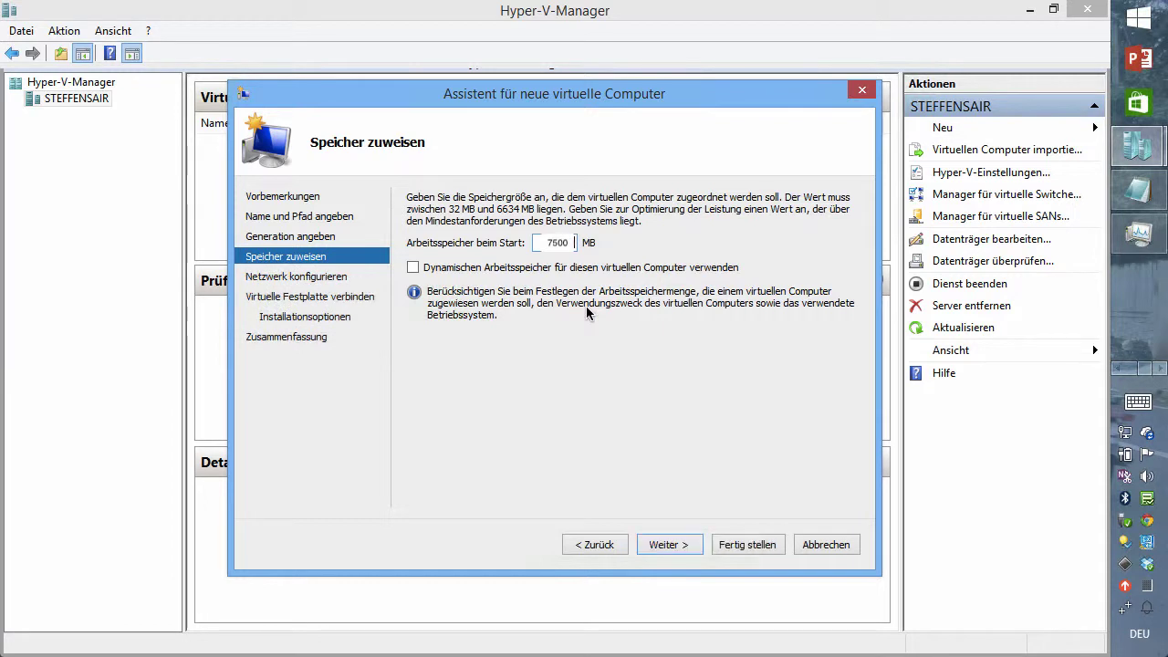
{"action": "left_click", "coordinate": [677, 548]}
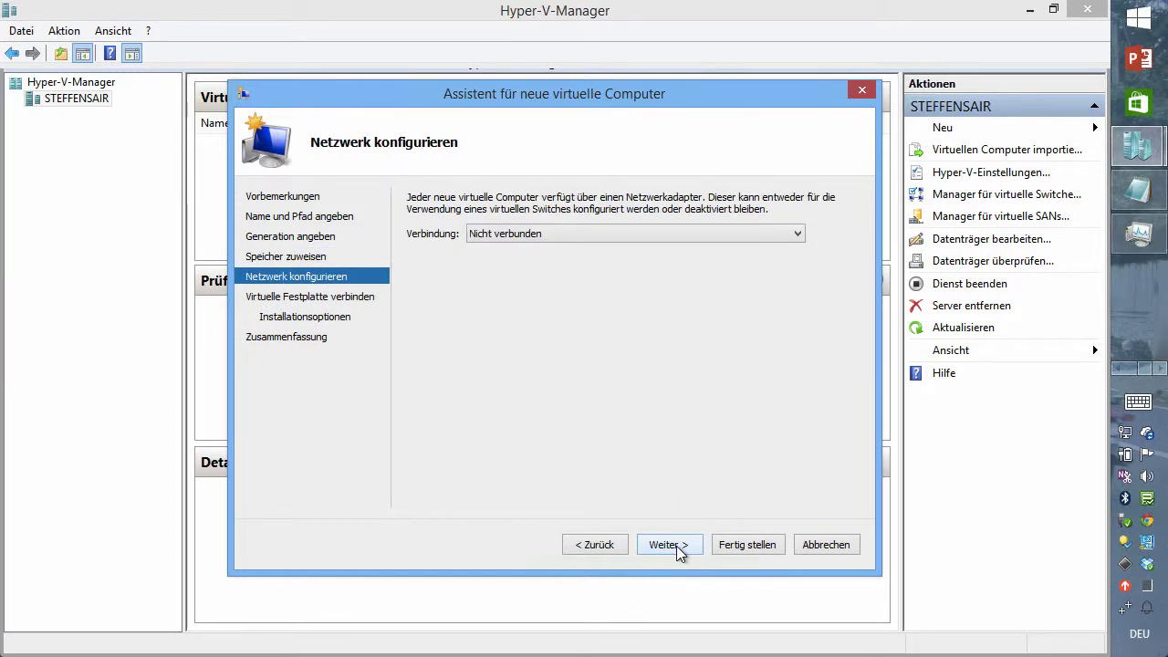
{"action": "left_click", "coordinate": [606, 235]}
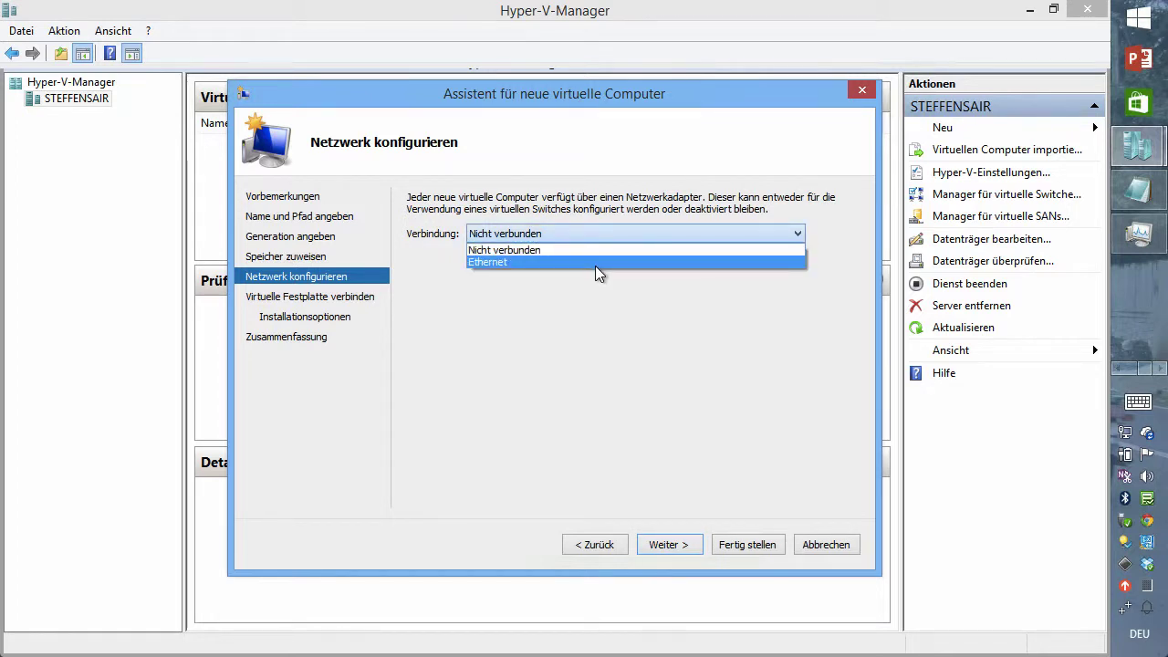
{"action": "left_click", "coordinate": [597, 265]}
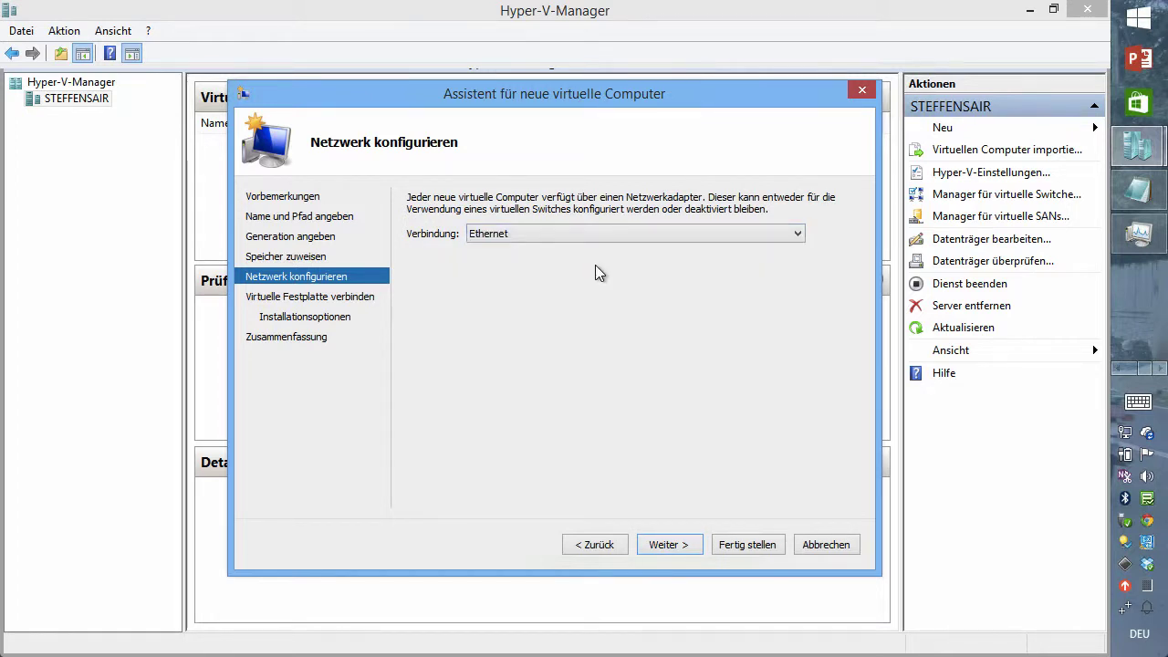
{"action": "left_click", "coordinate": [667, 548]}
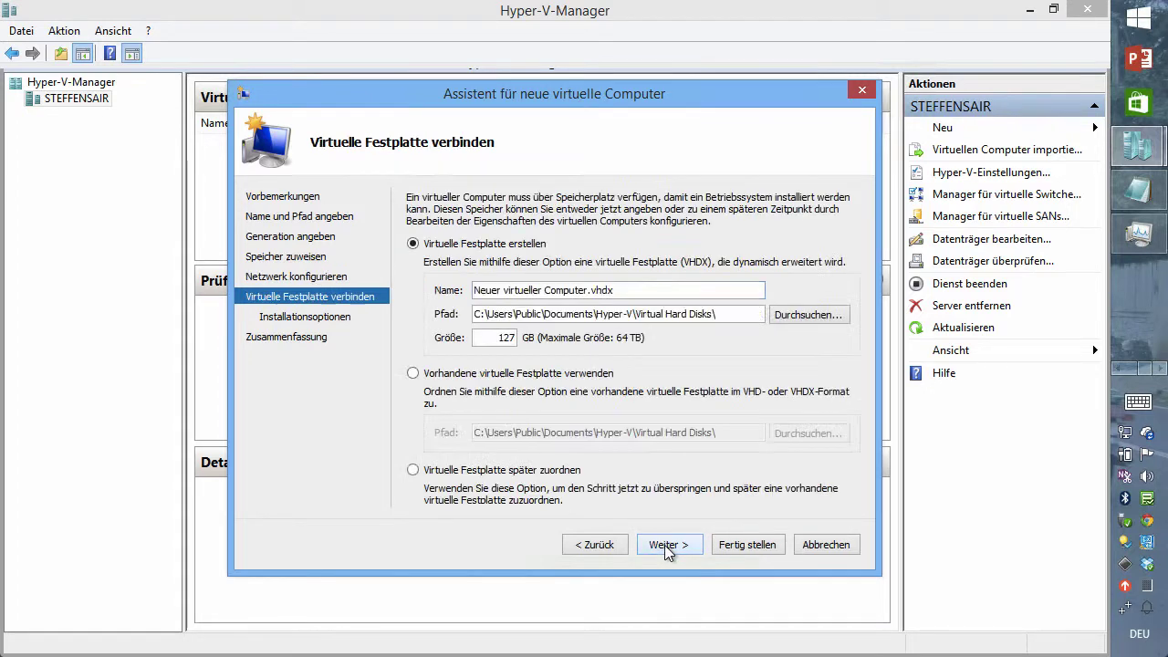
Attach the existing virtual hard disk from the extracted AWS-Storage-Gateway files and proceed to the wizard's summary.
{"action": "left_click", "coordinate": [500, 378]}
{"action": "left_click", "coordinate": [500, 378]}
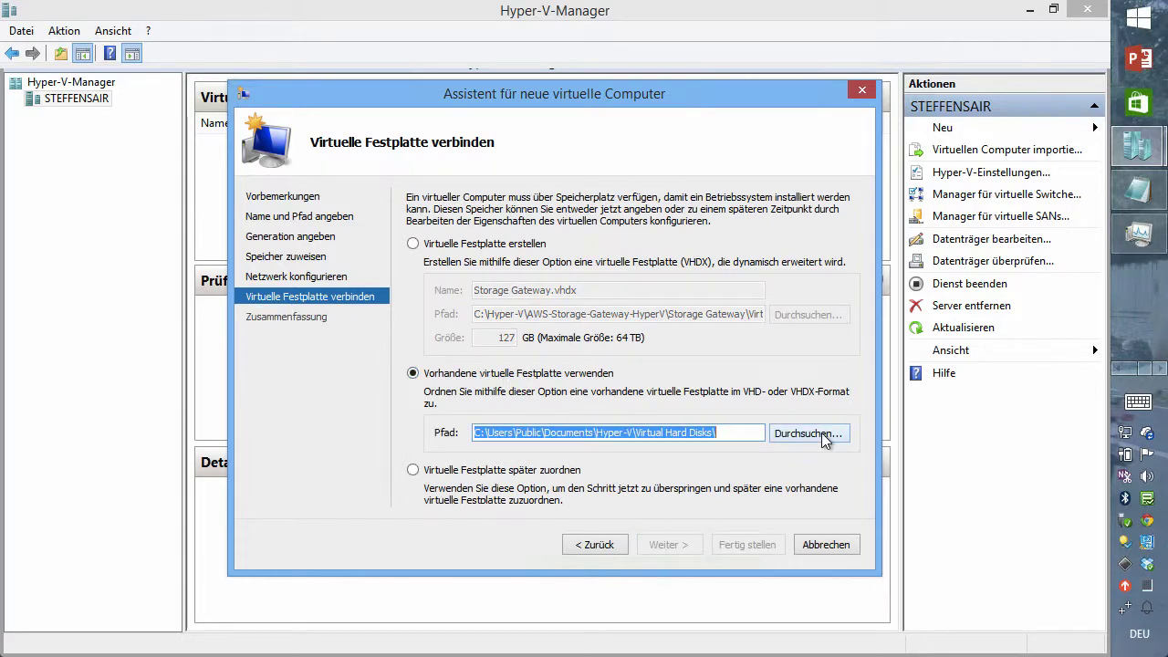
{"action": "left_click", "coordinate": [826, 438]}
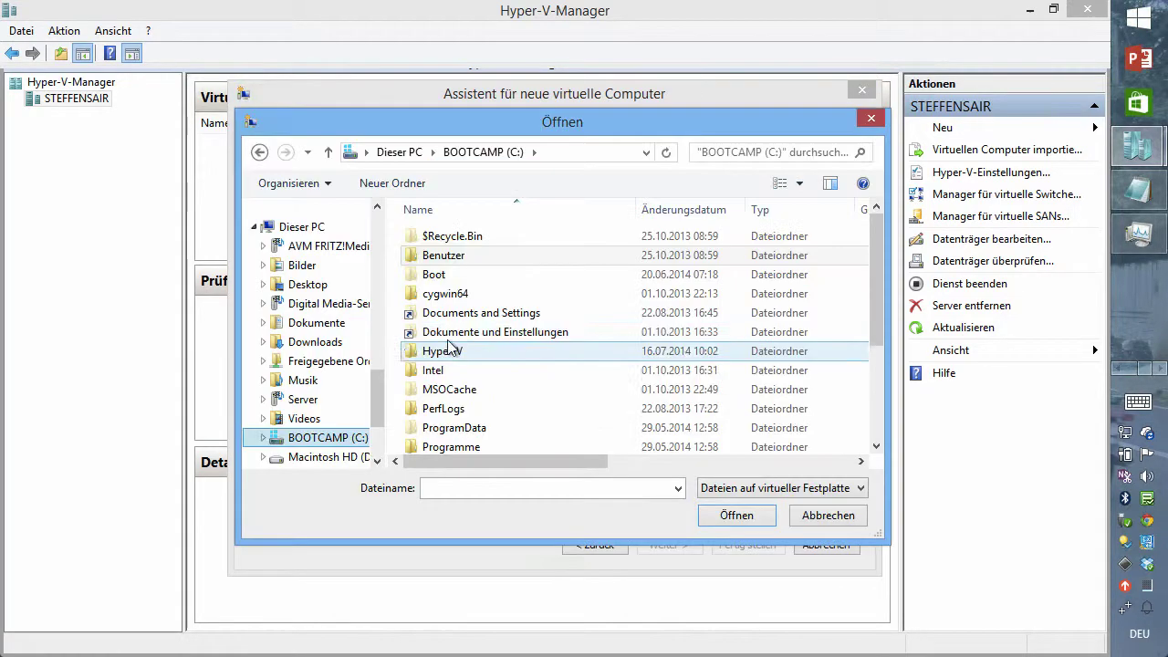
{"action": "double_click", "coordinate": [442, 351]}
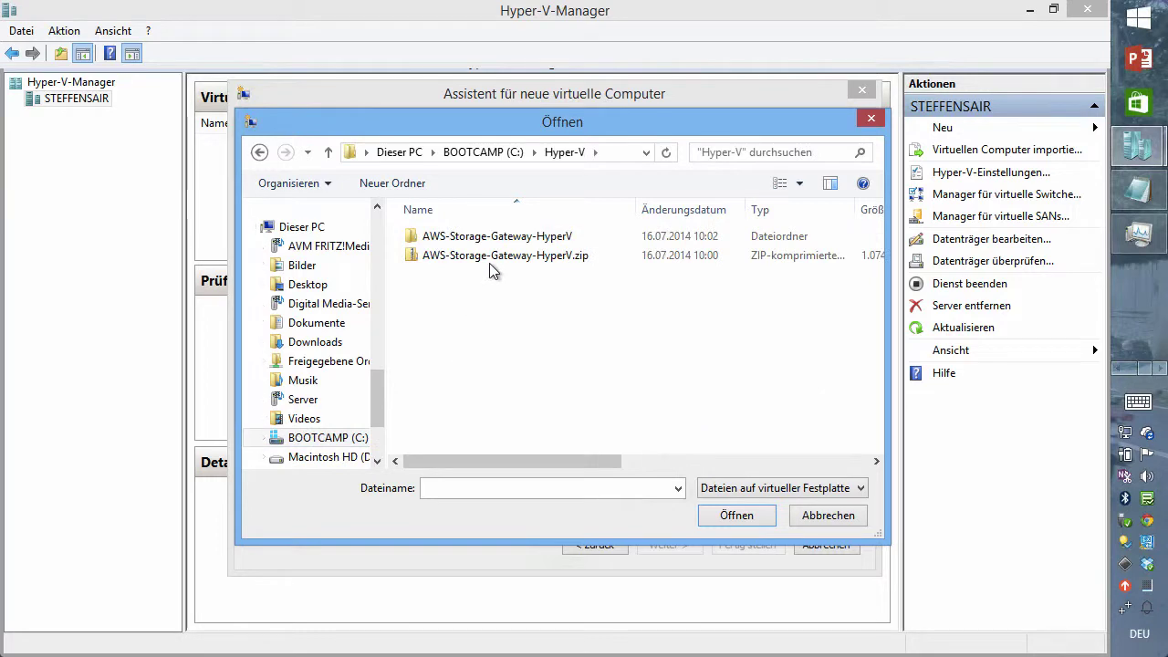
{"action": "double_click", "coordinate": [492, 239]}
{"action": "double_click", "coordinate": [495, 240]}
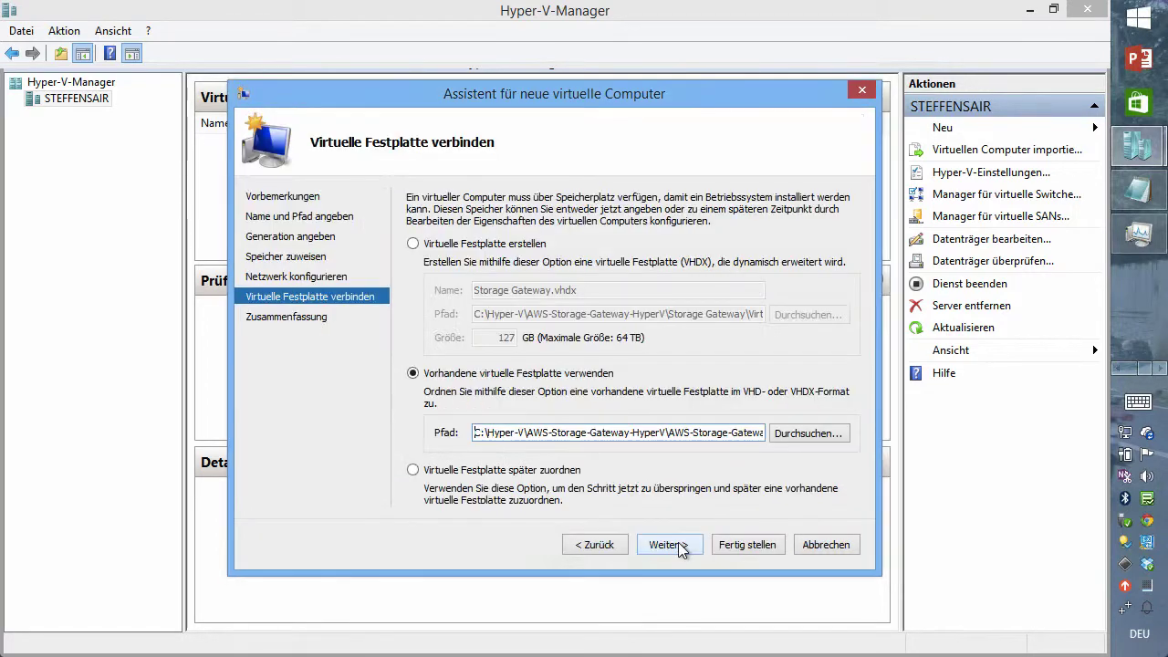
{"action": "left_click", "coordinate": [676, 545]}
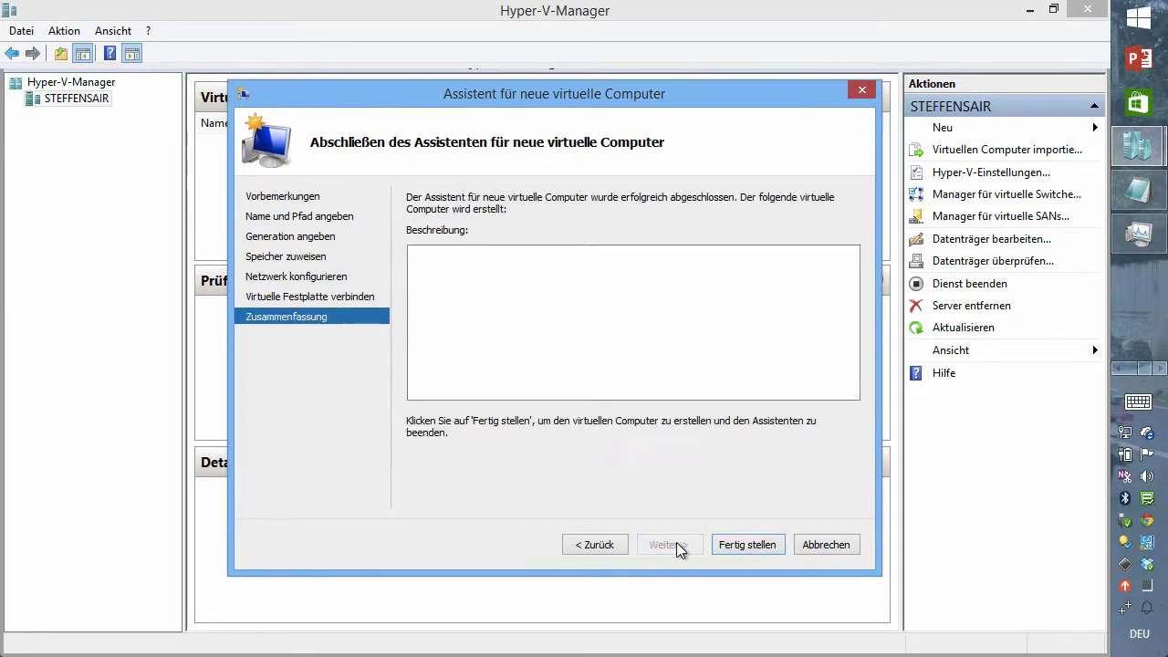
Finish creating the Storage Gateway virtual machine and add a hard disk to its SCSI controller, starting a new virtual disk for it.
{"action": "left_click", "coordinate": [735, 546]}
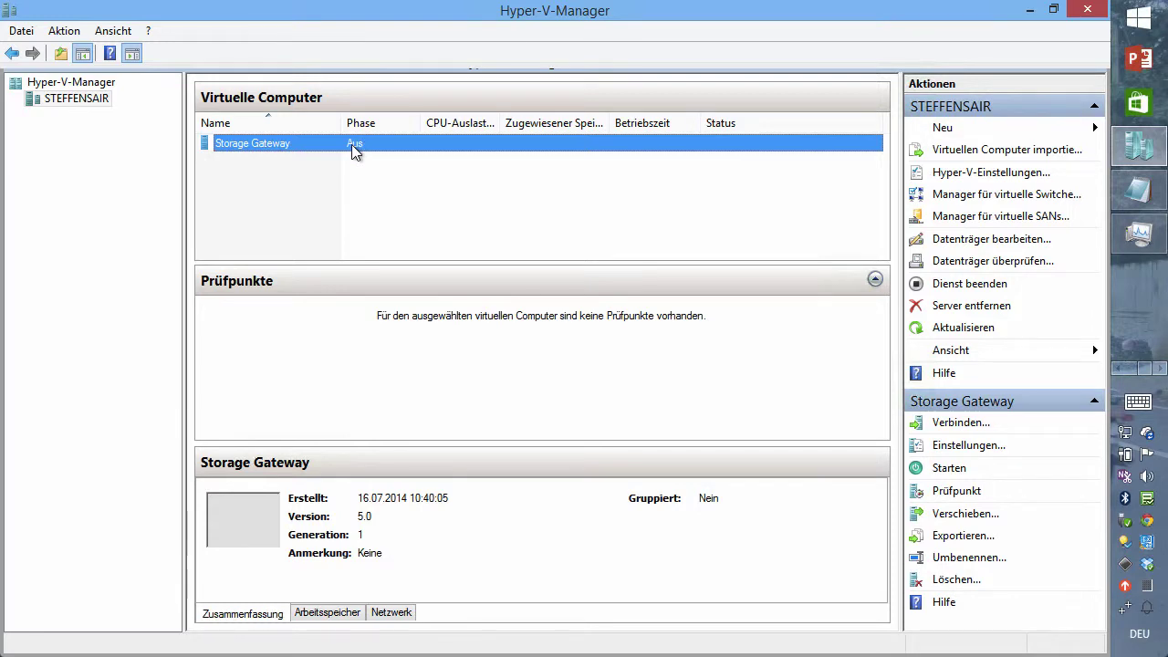
{"action": "right_click", "coordinate": [353, 146]}
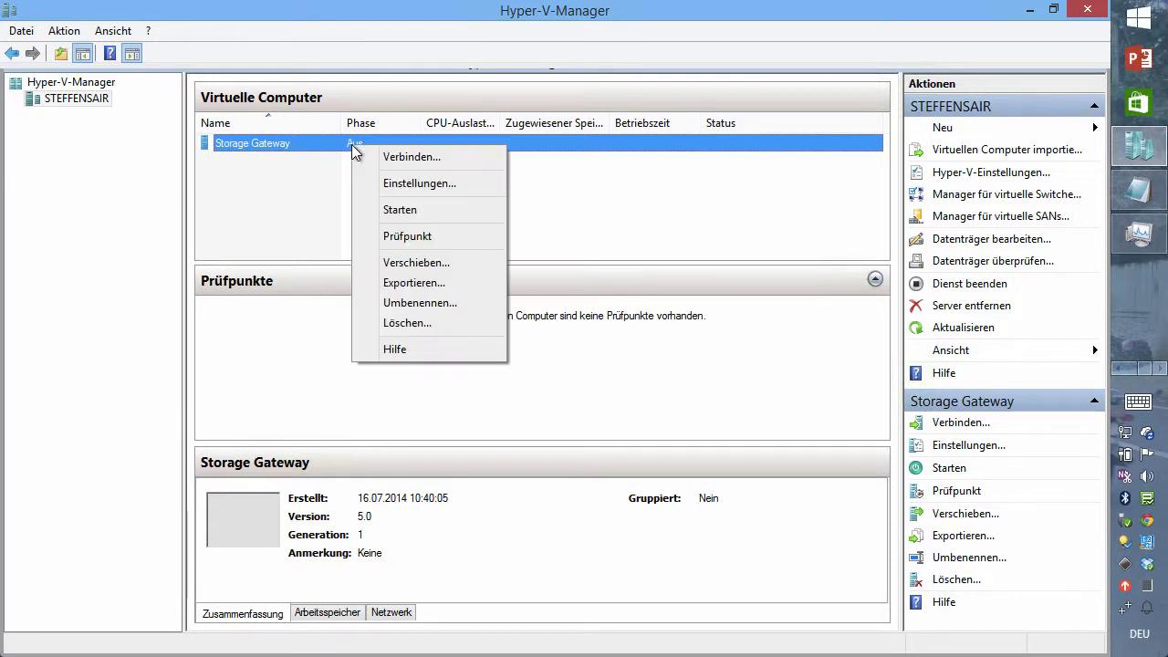
{"action": "left_click", "coordinate": [422, 184]}
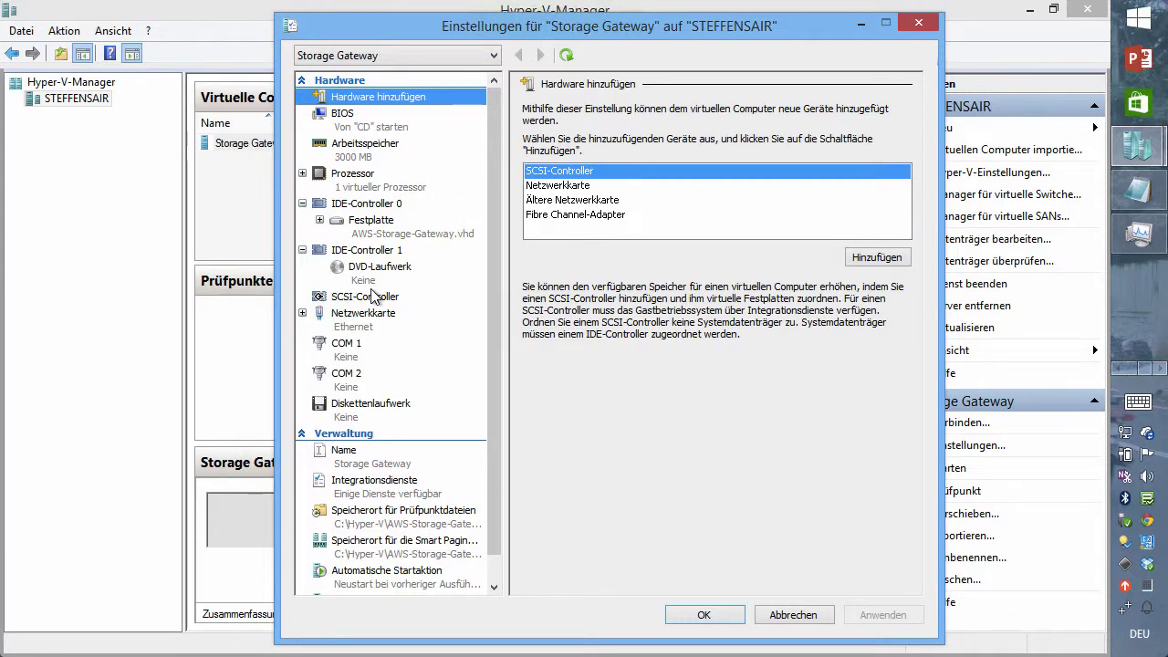
{"action": "left_click", "coordinate": [370, 297]}
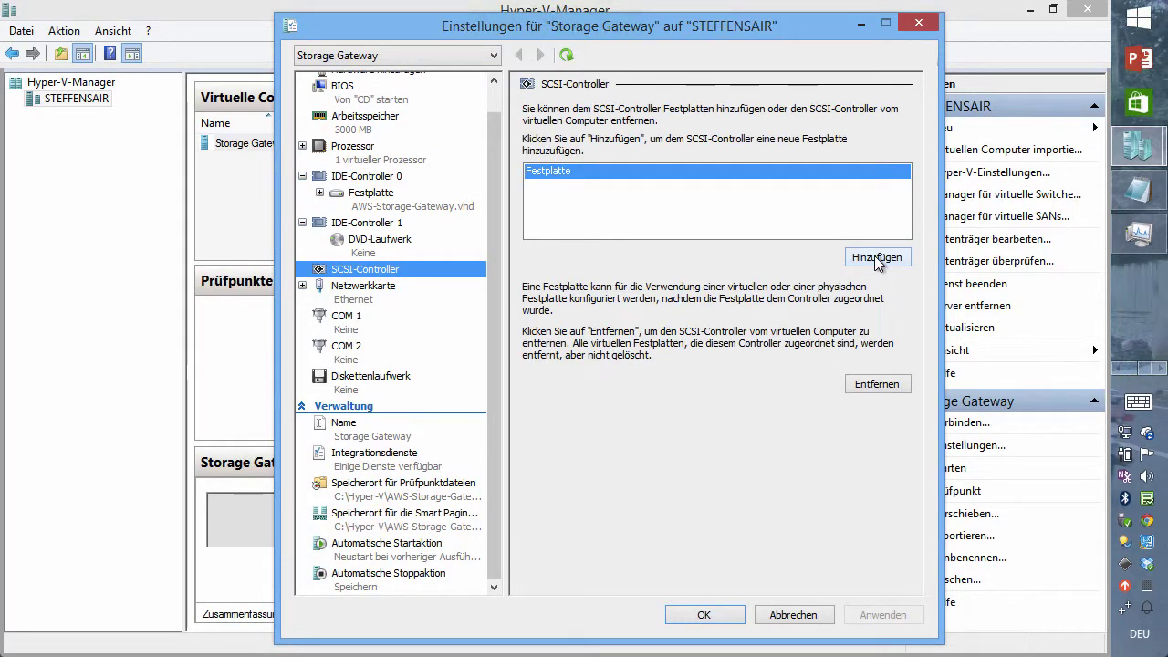
{"action": "left_click", "coordinate": [876, 259]}
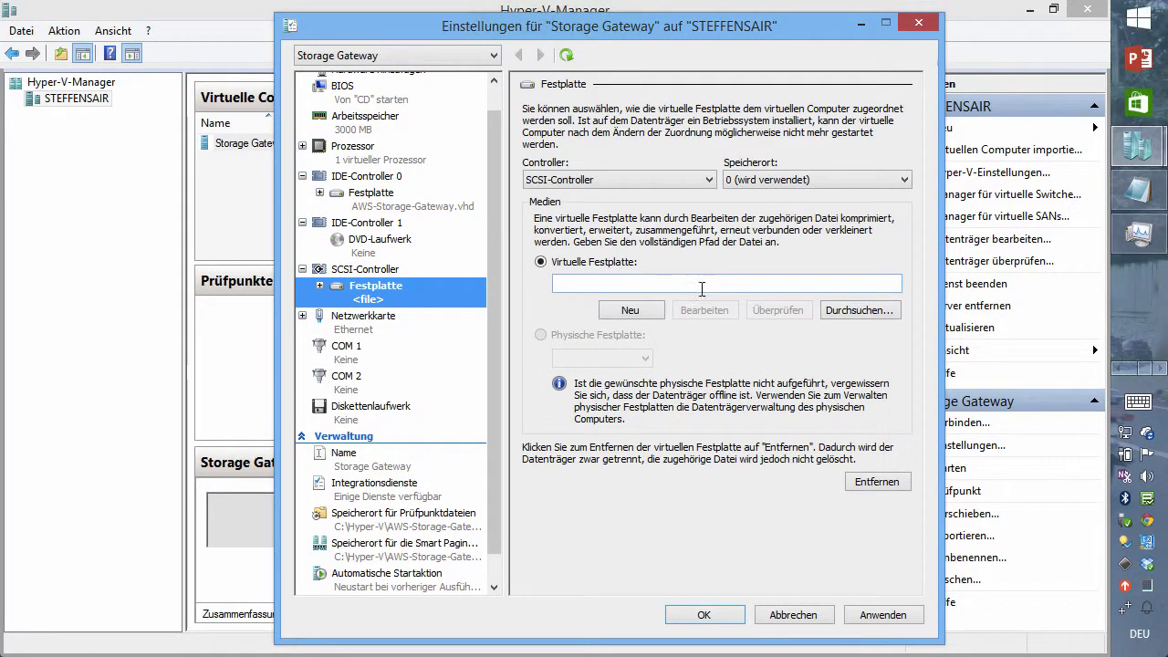
{"action": "left_click", "coordinate": [630, 310]}
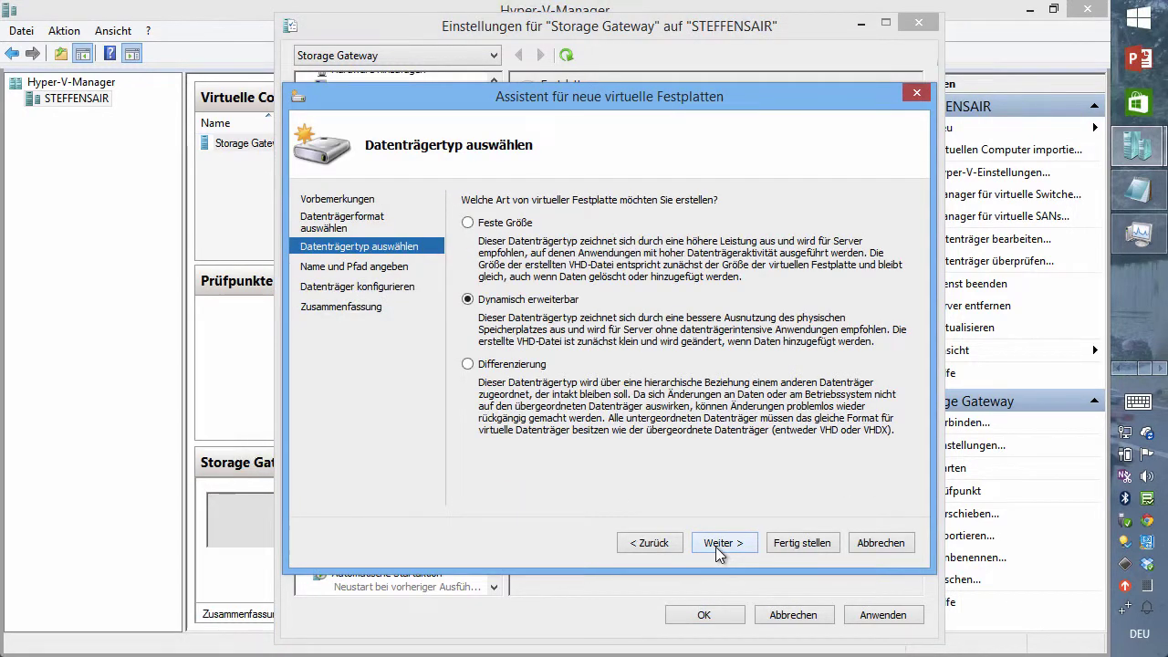
Make the disk dynamically expanding, name it UploadBuffer.vhdx and store it in C:\Hyper-V\AWS-Storage-Gateway-HyperV\AWS-Storage-Gateway\Virtual Hard Disks.
{"action": "left_click", "coordinate": [717, 544]}
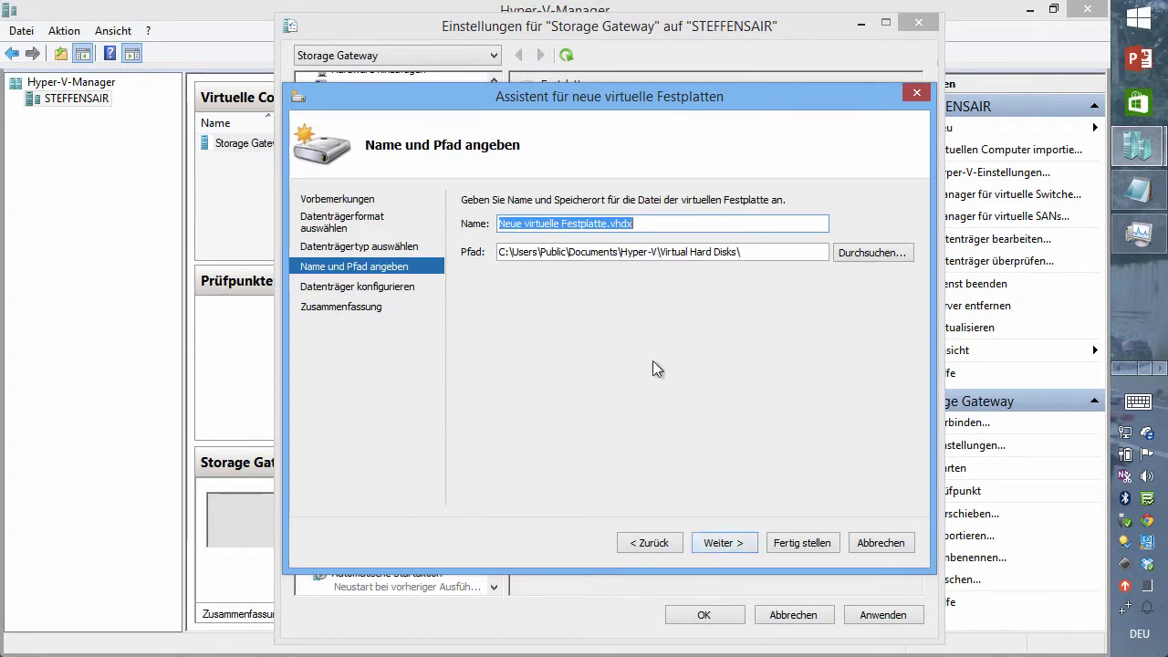
{"action": "left_click", "coordinate": [607, 222]}
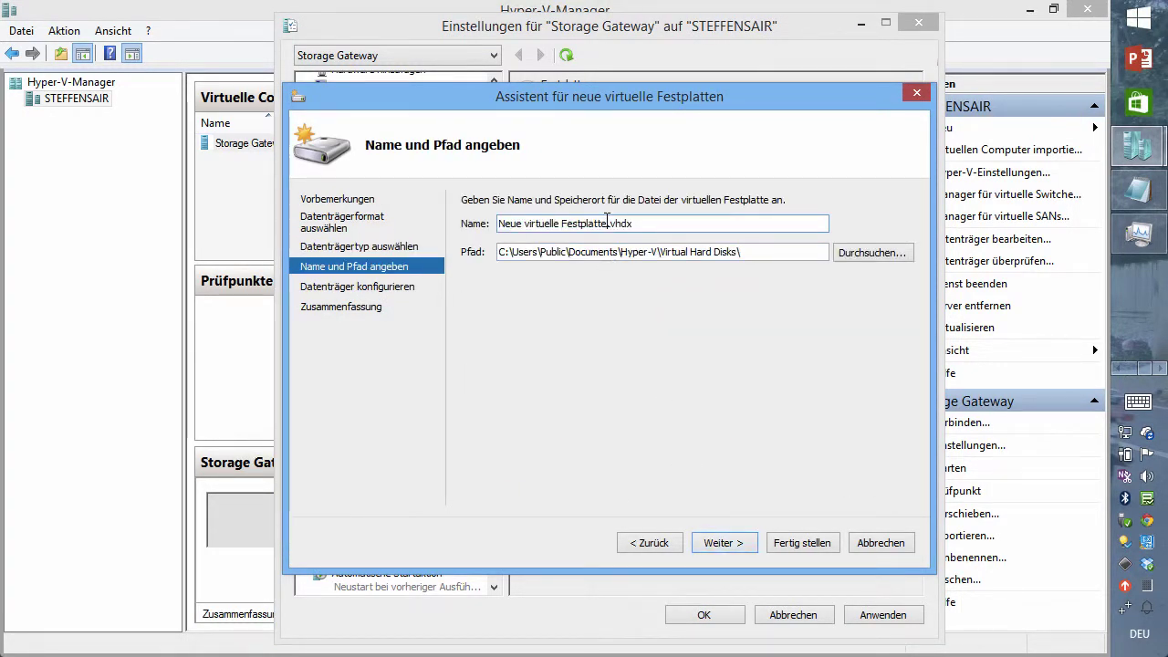
{"action": "type", "text": "UploadBuffer"}
{"action": "key", "text": "Tab"}
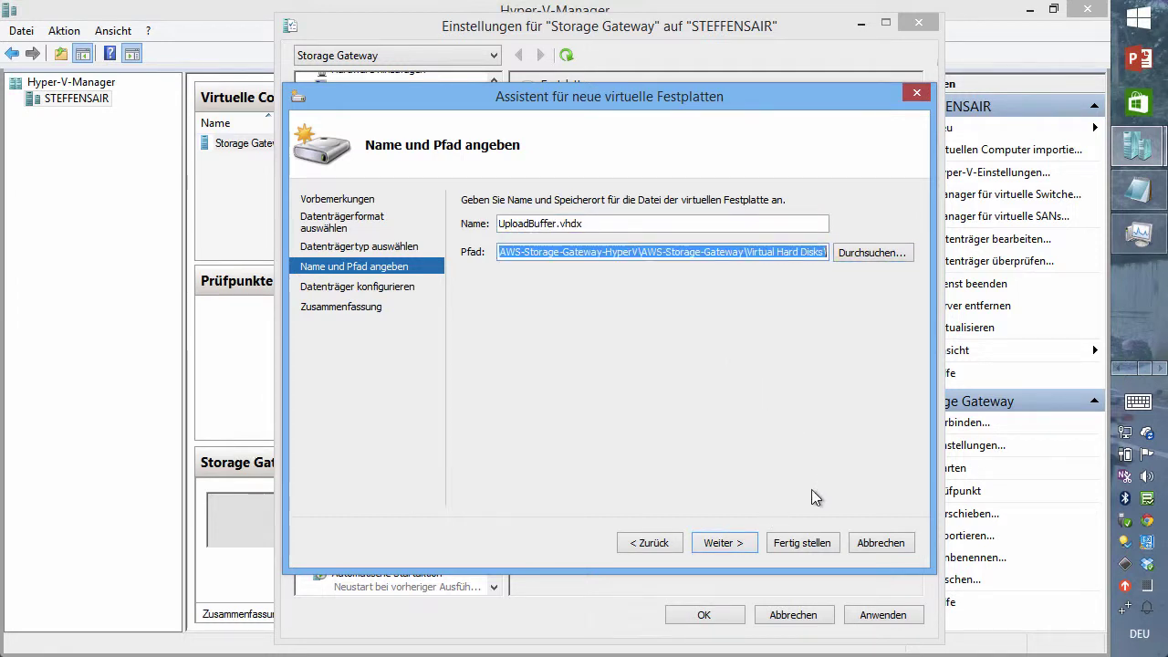
{"action": "left_click", "coordinate": [712, 543]}
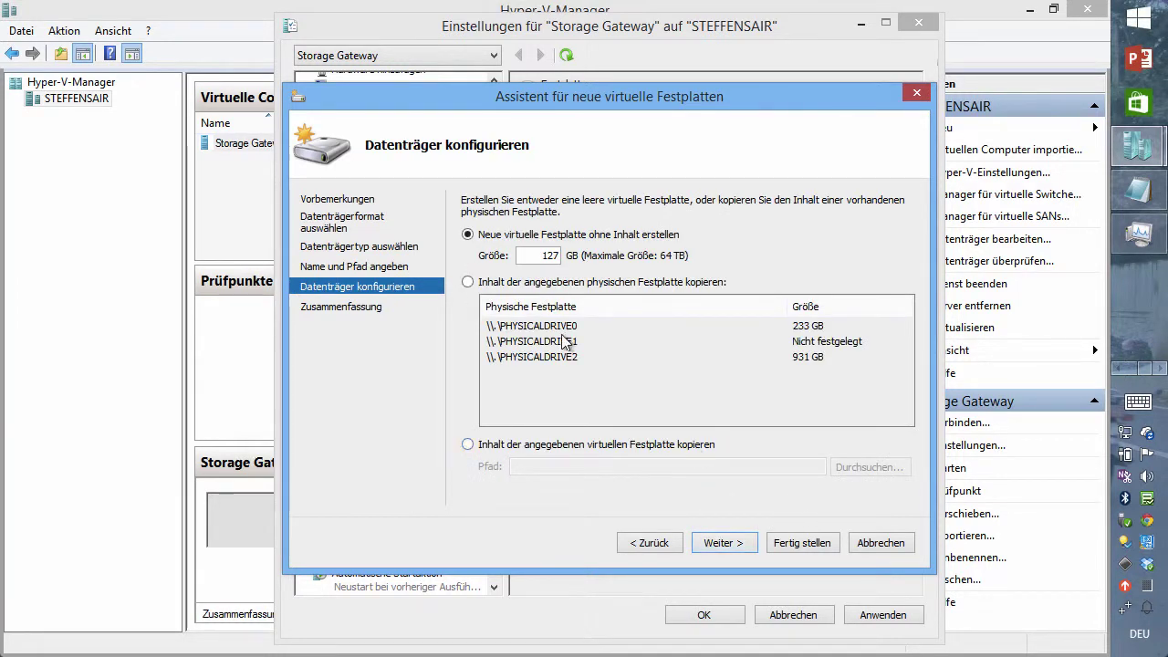
Set the blank upload buffer disk's size to 10 GB, create it and apply the virtual machine's settings.
{"action": "double_click", "coordinate": [551, 256]}
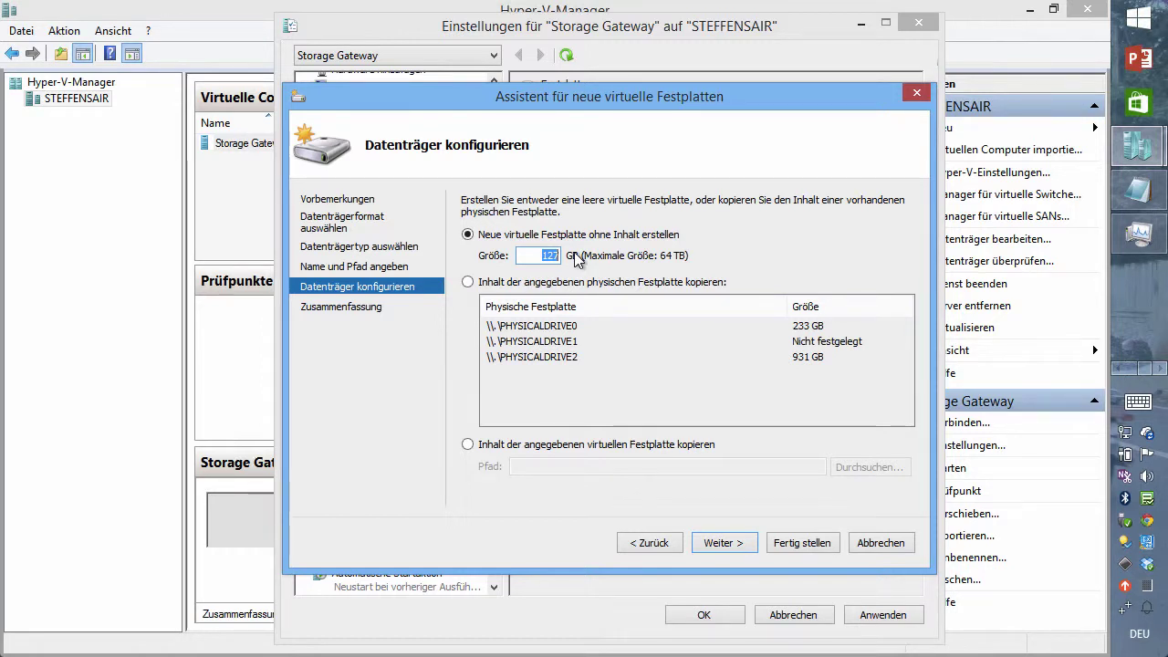
{"action": "type", "text": "10"}
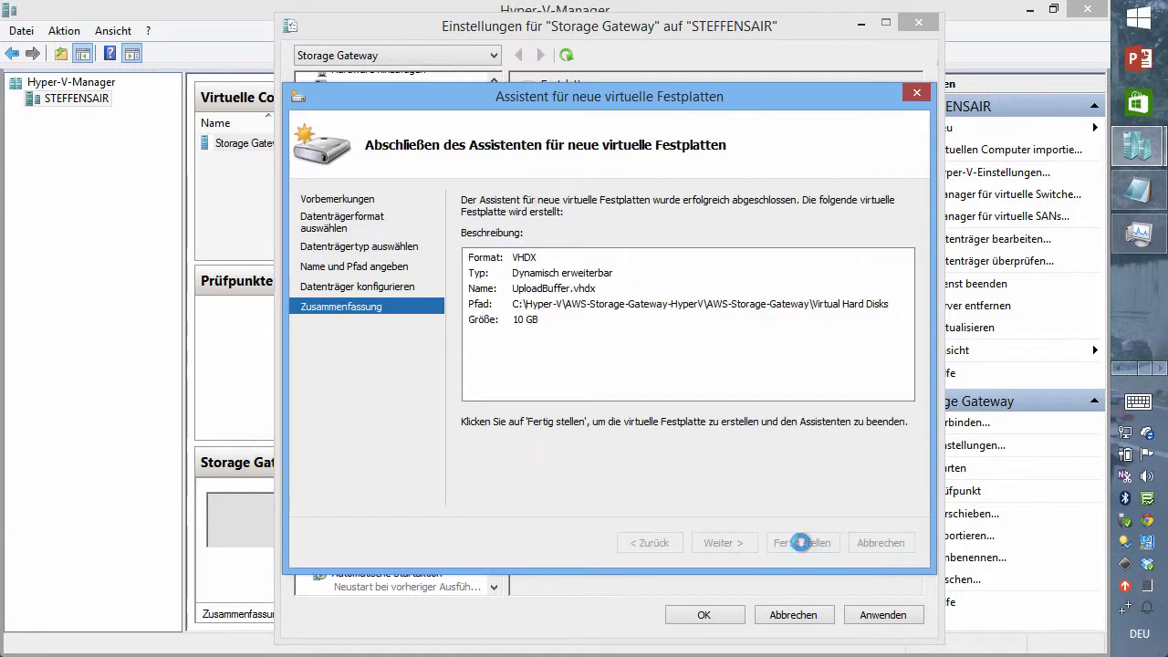
{"action": "left_click", "coordinate": [798, 543]}
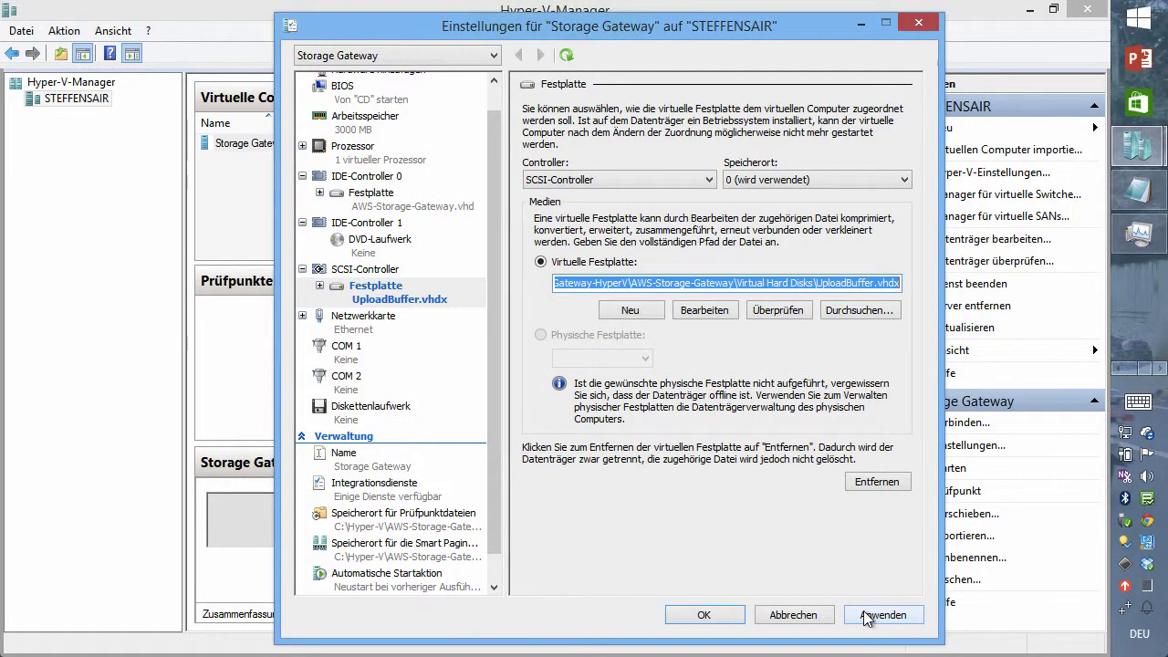
{"action": "left_click", "coordinate": [867, 615]}
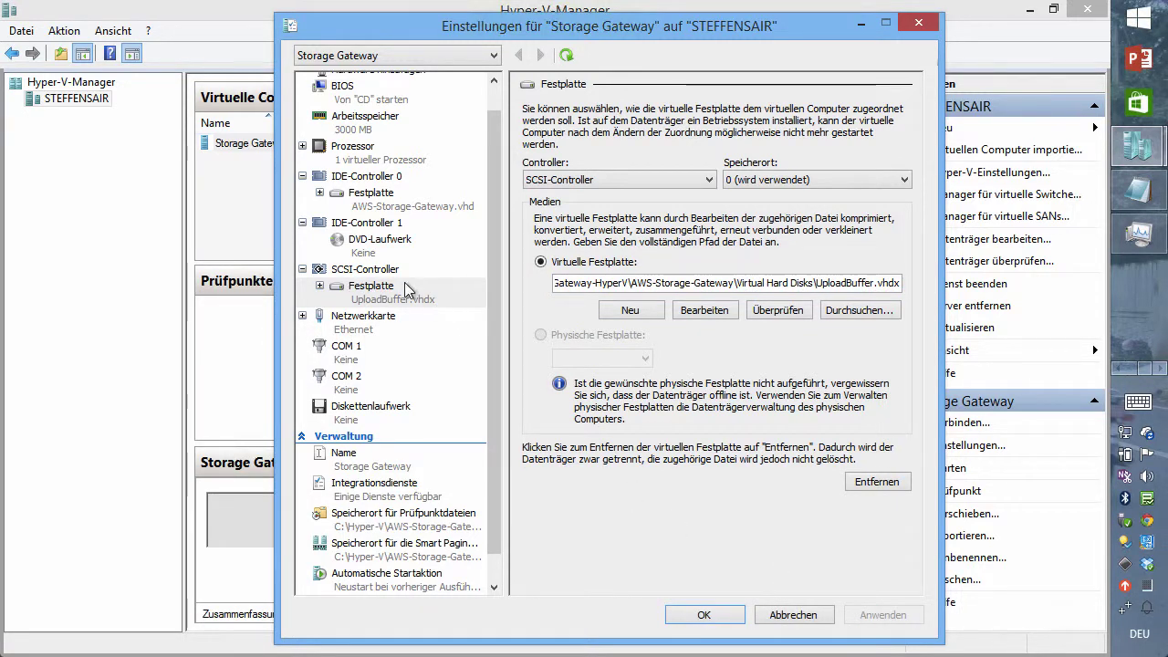
Add a second hard disk to the SCSI controller and start creating a new virtual disk for it, up to its name and path.
{"action": "left_click", "coordinate": [392, 270]}
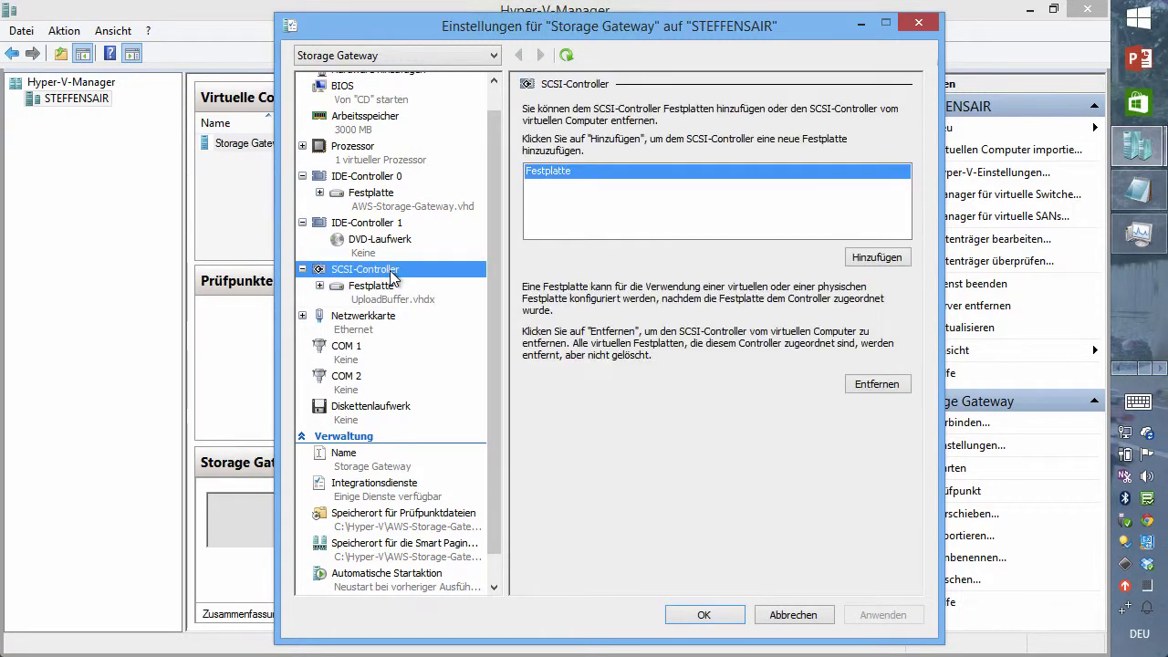
{"action": "left_click", "coordinate": [873, 256]}
{"action": "left_click", "coordinate": [826, 308]}
{"action": "left_click", "coordinate": [721, 543]}
{"action": "left_click", "coordinate": [721, 543]}
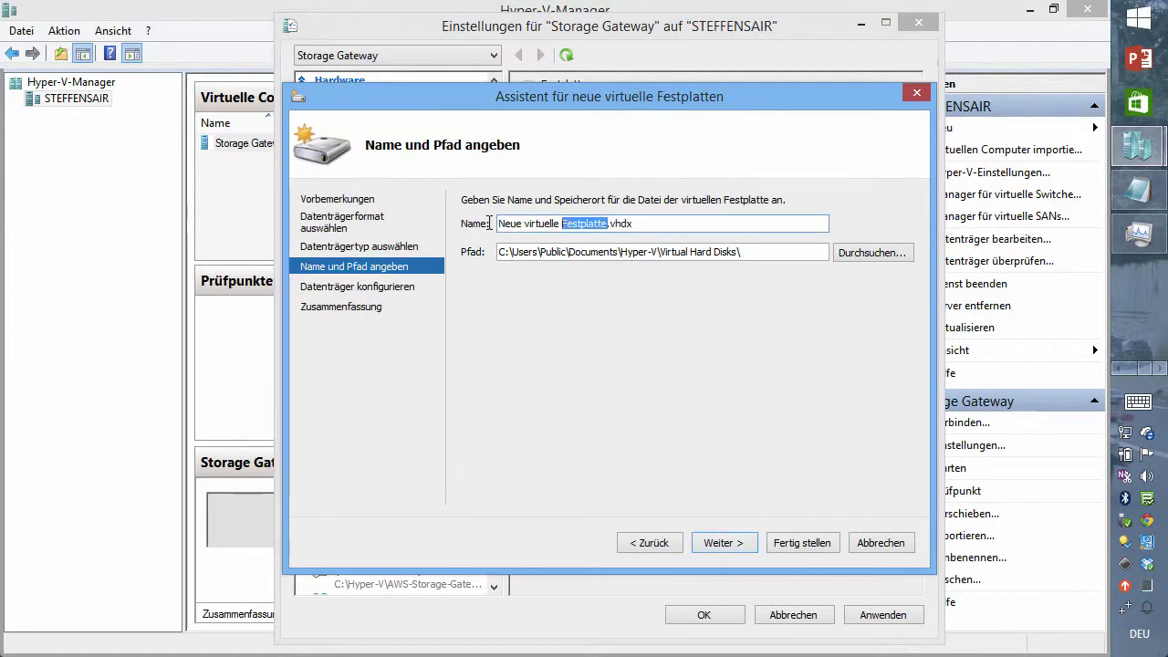
Name the second virtual disk Cache.vhdx and store it in the AWS-Storage-Gateway\Virtual Hard Disks folder.
{"action": "type", "text": "Cache"}
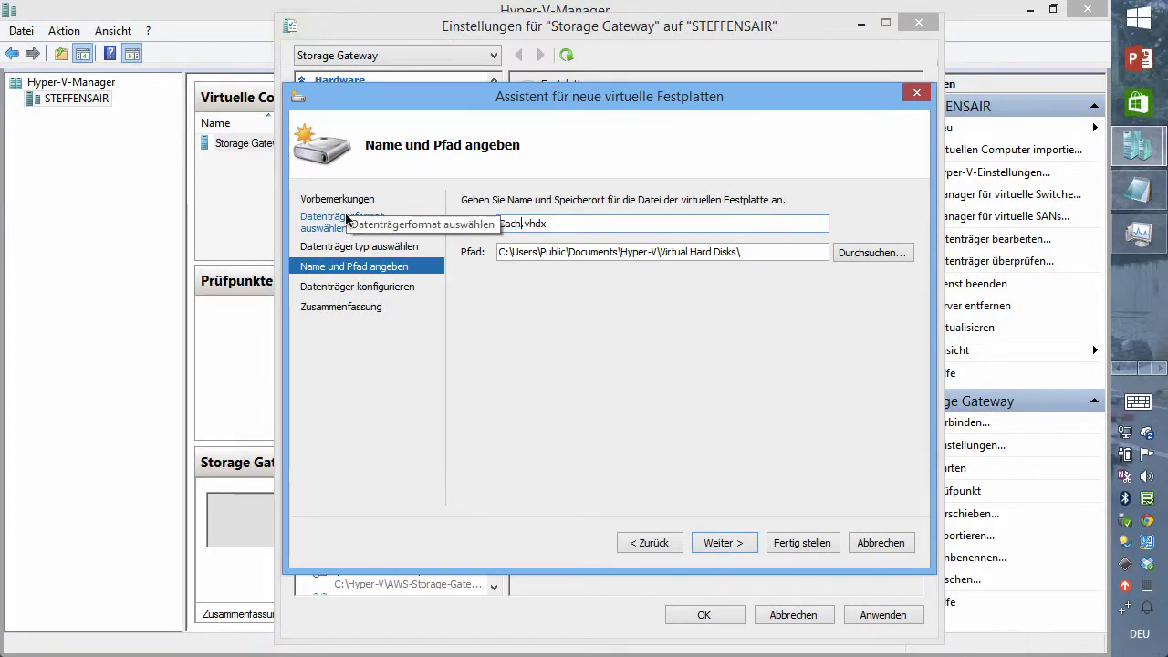
{"action": "left_click", "coordinate": [871, 252]}
{"action": "left_click", "coordinate": [769, 517]}
{"action": "left_click", "coordinate": [721, 543]}
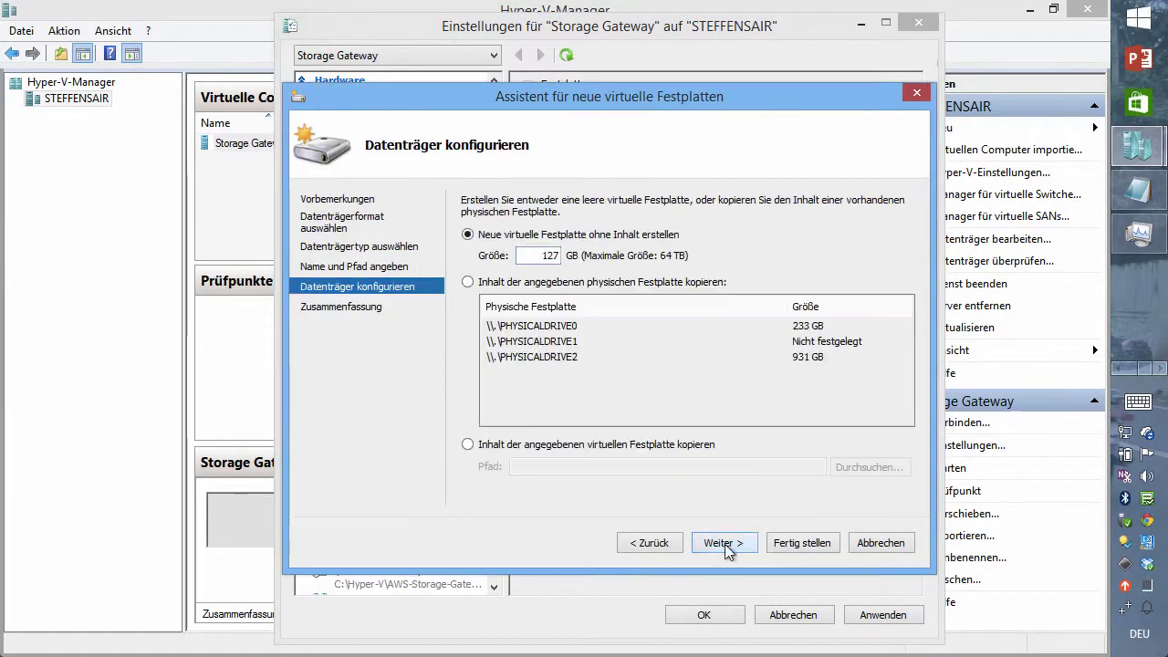
Set the blank cache disk's size to 12 GB, create it and save the virtual machine's settings.
{"action": "double_click", "coordinate": [552, 255]}
{"action": "type", "text": "12"}
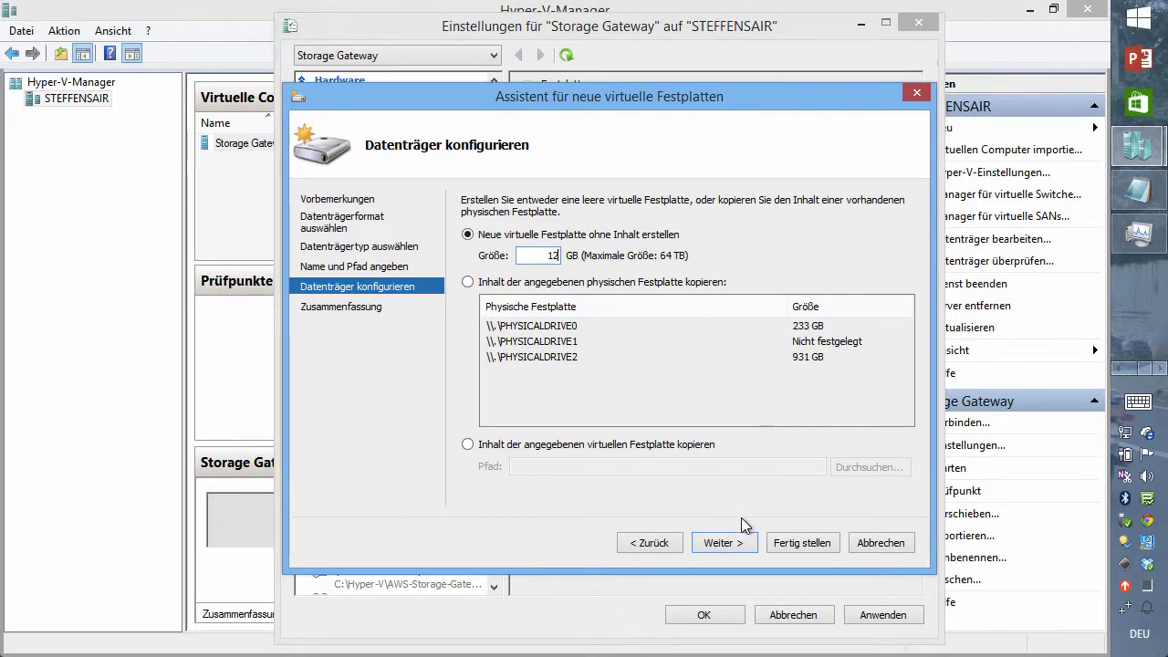
{"action": "left_click", "coordinate": [721, 543]}
{"action": "key", "text": "Return"}
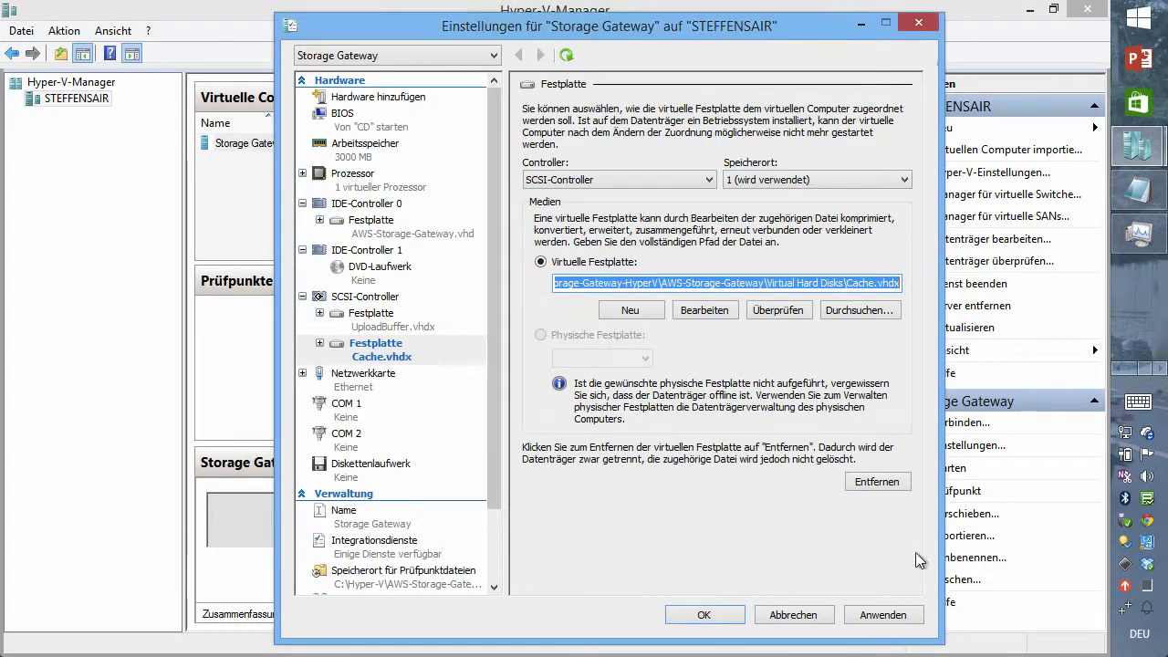
{"action": "left_click", "coordinate": [701, 619]}
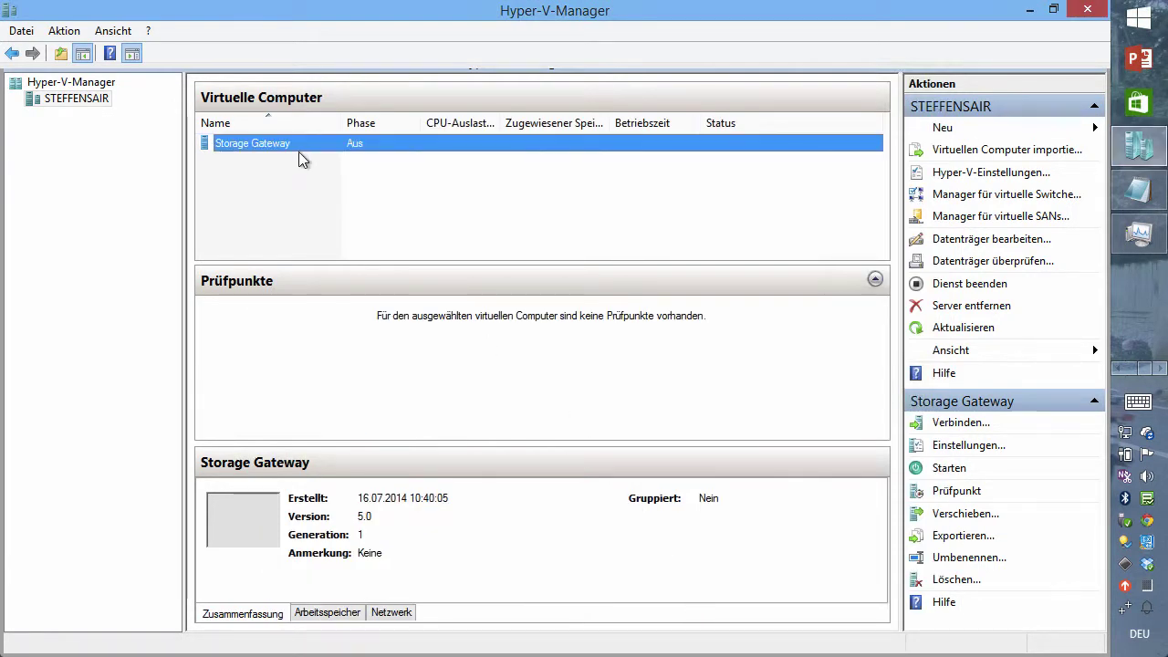
Start the Storage Gateway virtual machine and open its console connection.
{"action": "right_click", "coordinate": [302, 146]}
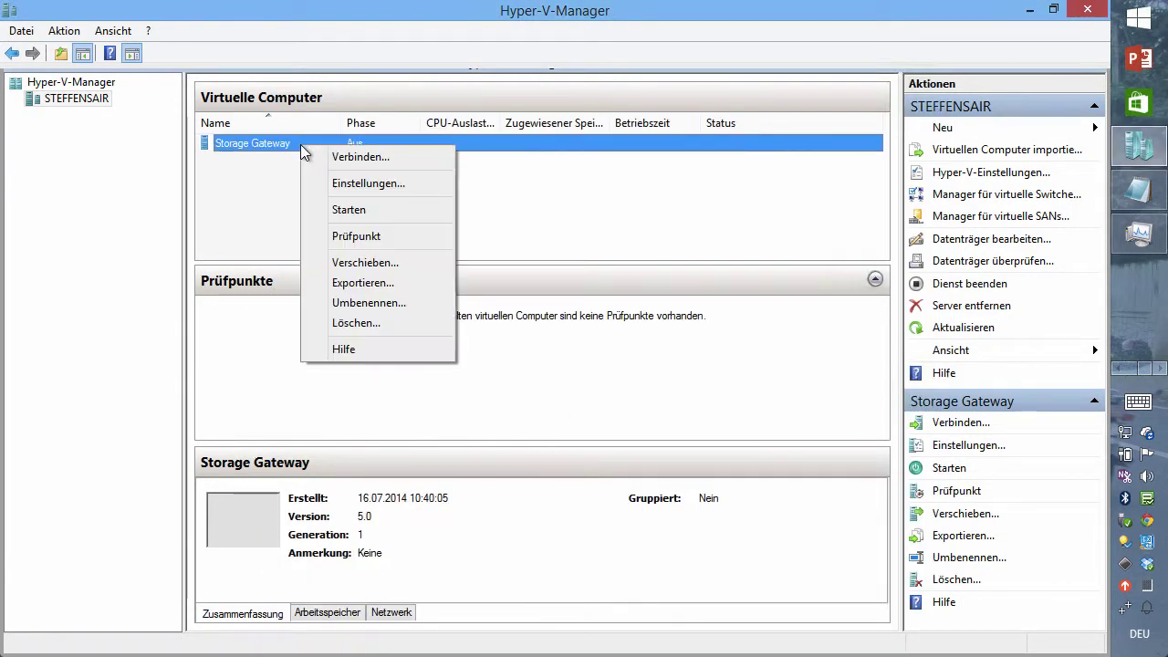
{"action": "left_click", "coordinate": [402, 212]}
{"action": "double_click", "coordinate": [497, 145]}
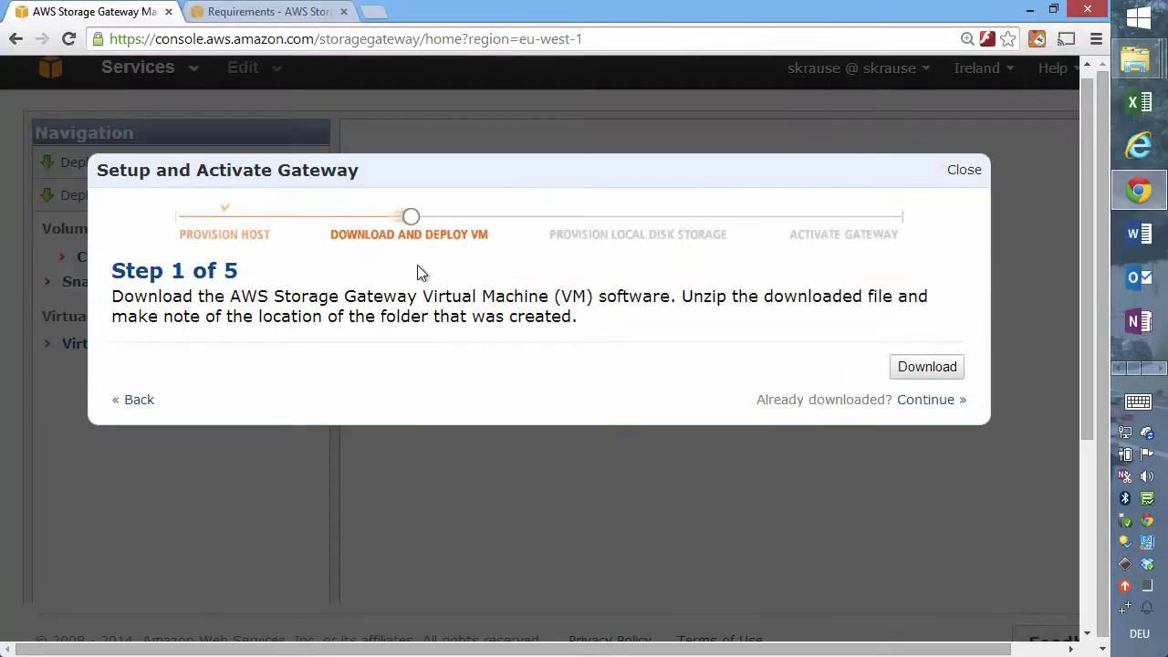
In the AWS console's gateway setup, skip the download and continue through the deployment and disk storage instructions to Activate Gateway's IP address field.
{"action": "left_click", "coordinate": [926, 400]}
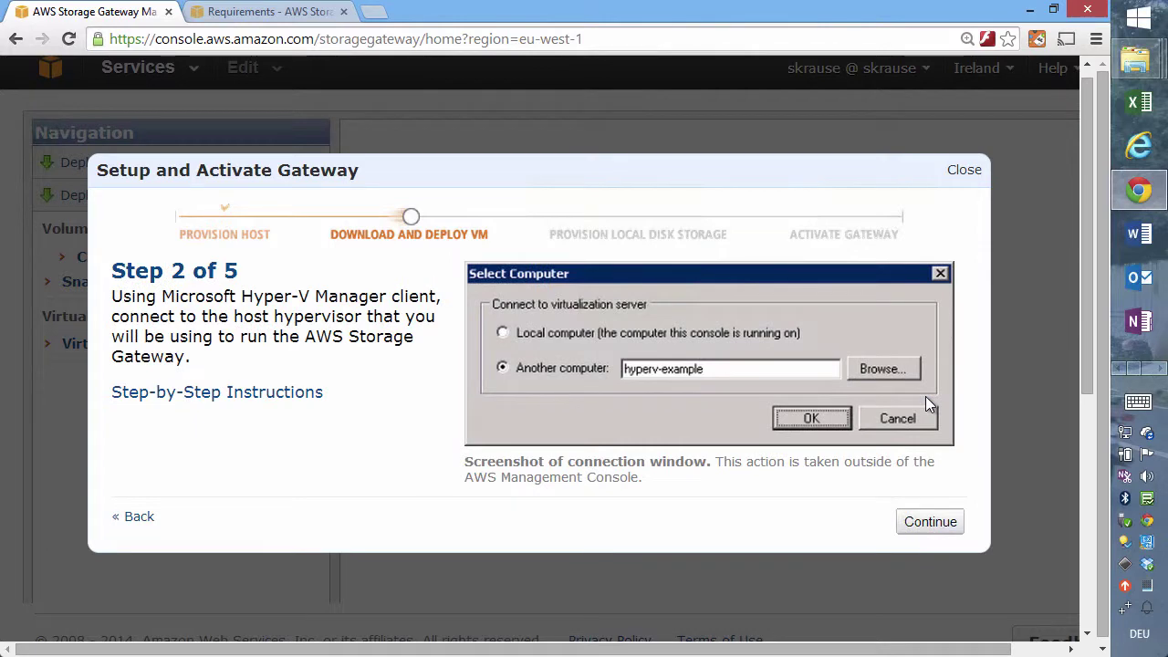
{"action": "left_click", "coordinate": [931, 528]}
{"action": "left_click", "coordinate": [931, 528]}
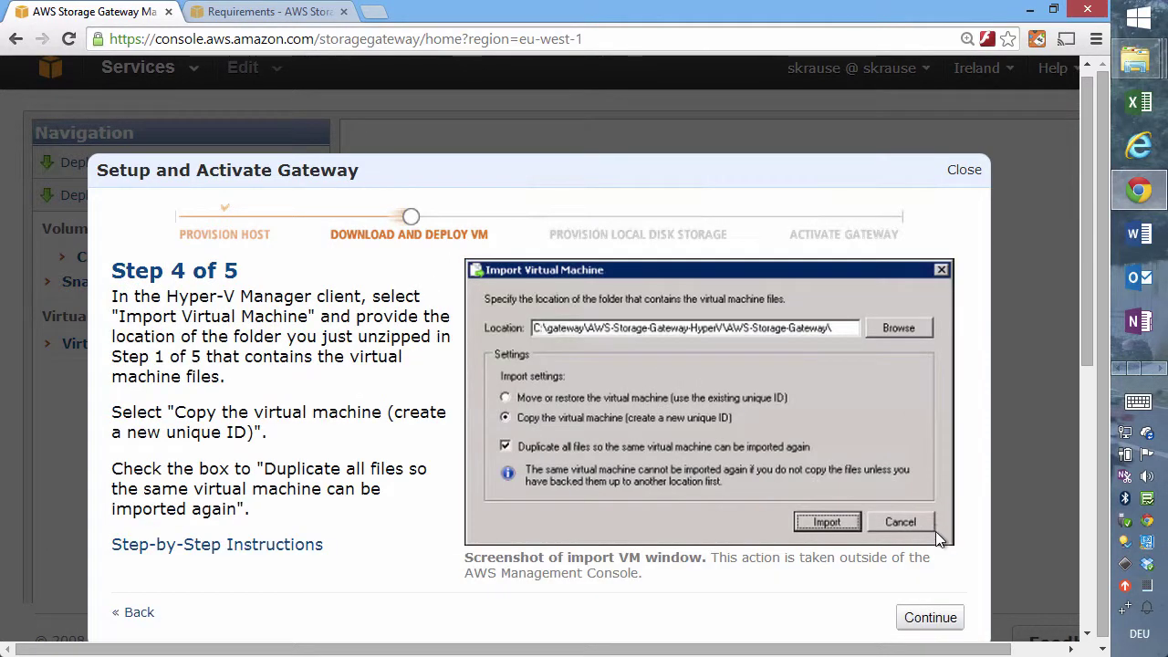
{"action": "left_click", "coordinate": [930, 619]}
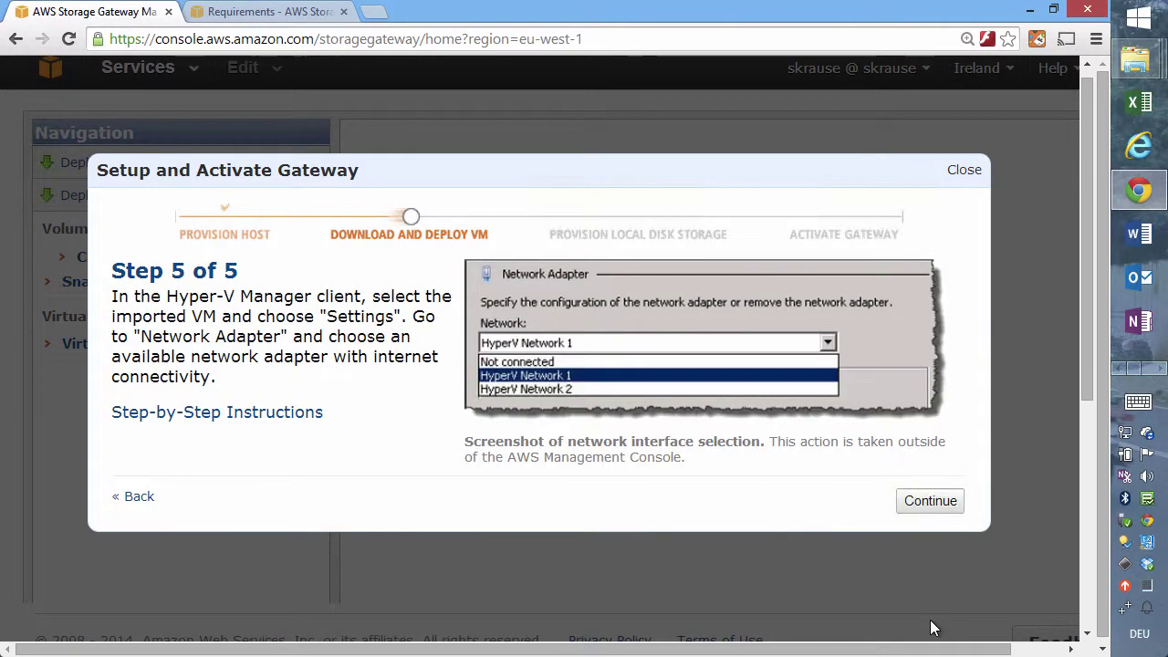
{"action": "left_click", "coordinate": [928, 502]}
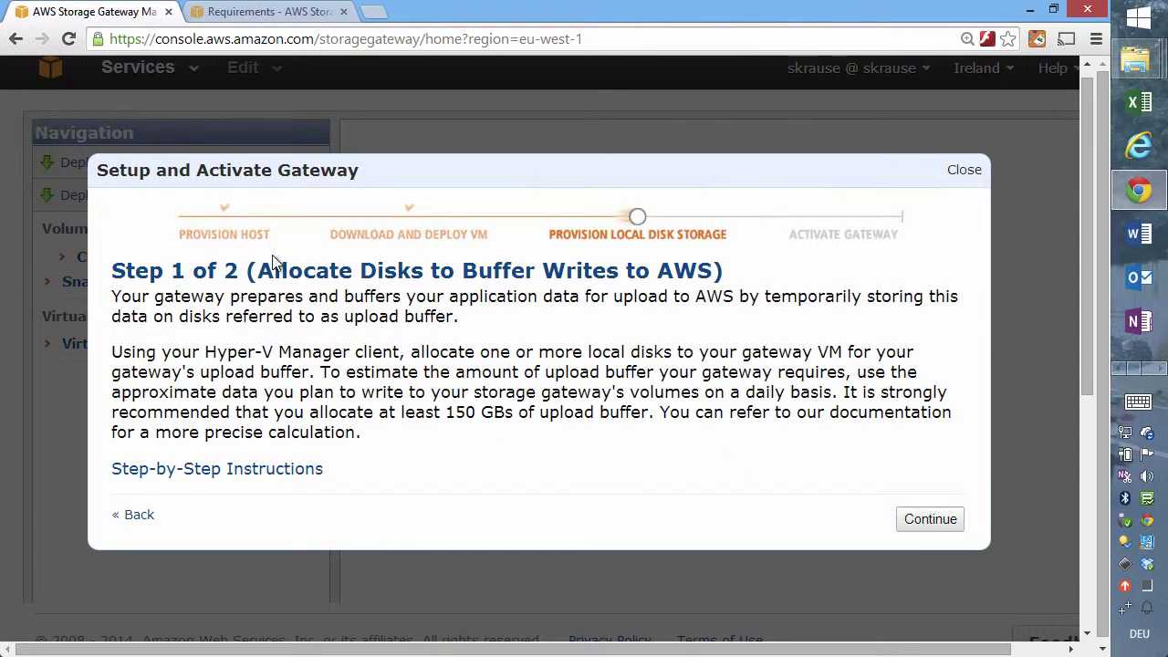
{"action": "left_click", "coordinate": [917, 522]}
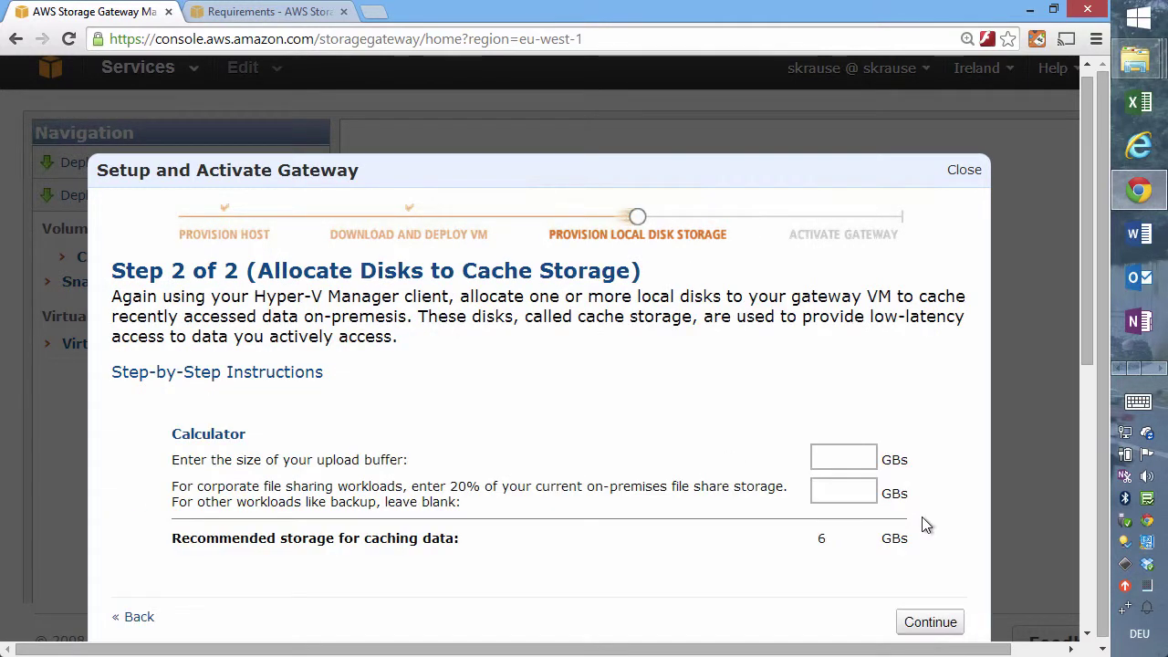
{"action": "left_click", "coordinate": [930, 622]}
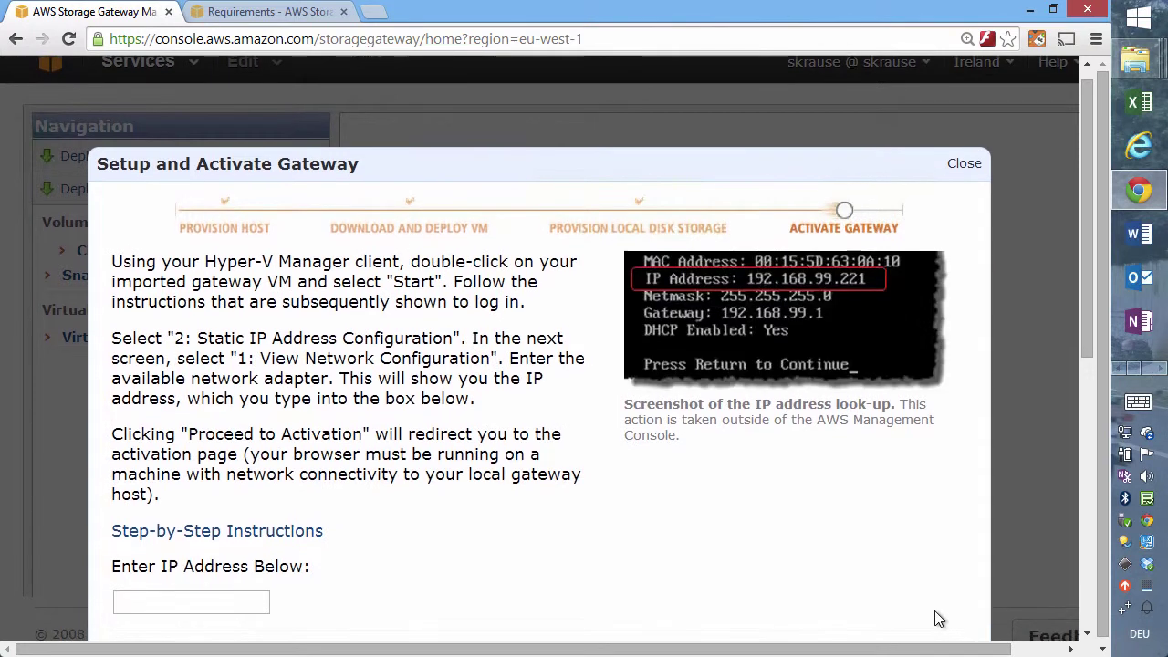
{"action": "scroll", "coordinate": [429, 443], "scroll_direction": "down", "scroll_amount": 1}
{"action": "left_click", "coordinate": [198, 575]}
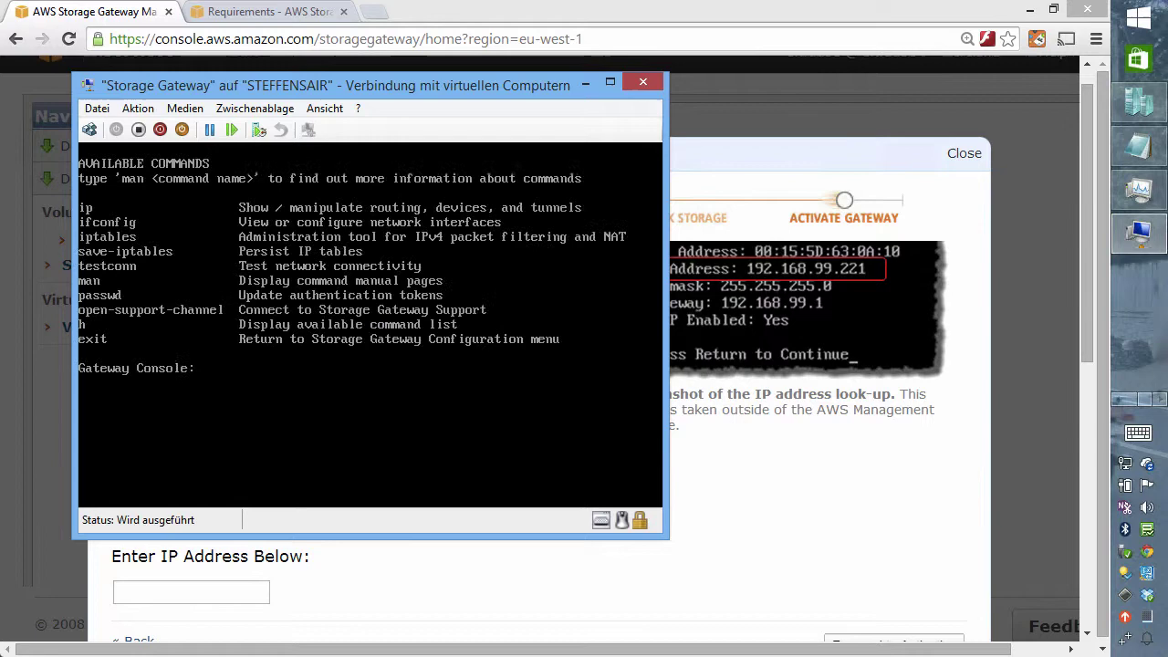
In the Storage Gateway virtual machine's console, run ip and ip addr to look up the gateway's IP address.
{"action": "type", "text": "ip"}
{"action": "key", "text": "Return"}
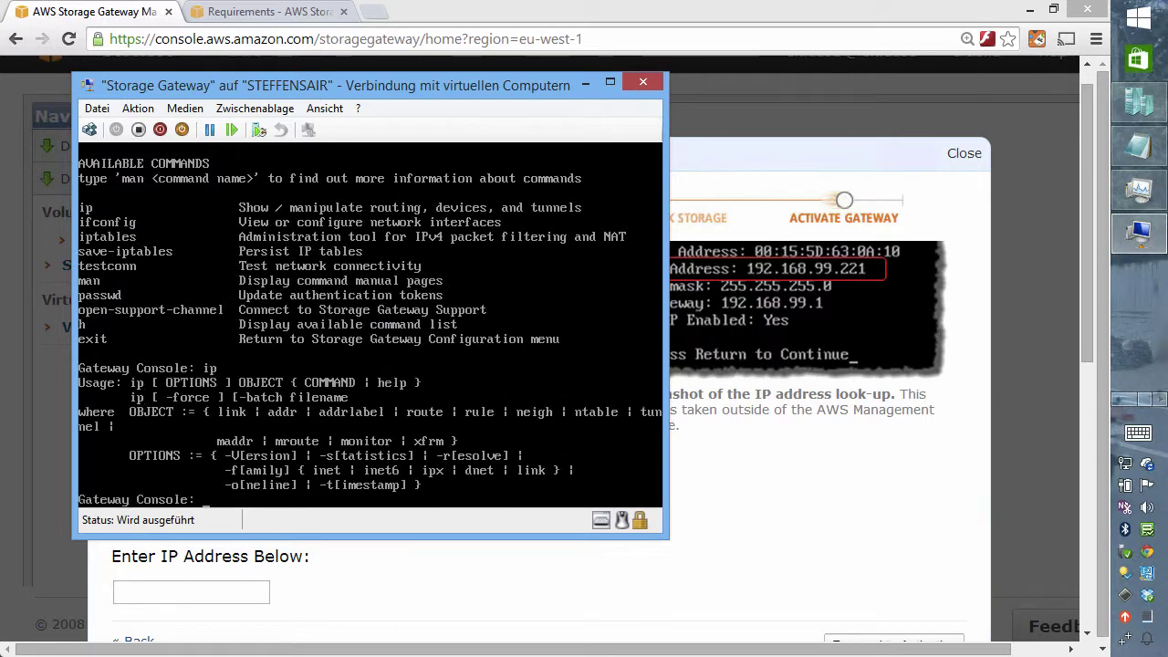
{"action": "type", "text": "ip addr"}
{"action": "key", "text": "Return"}
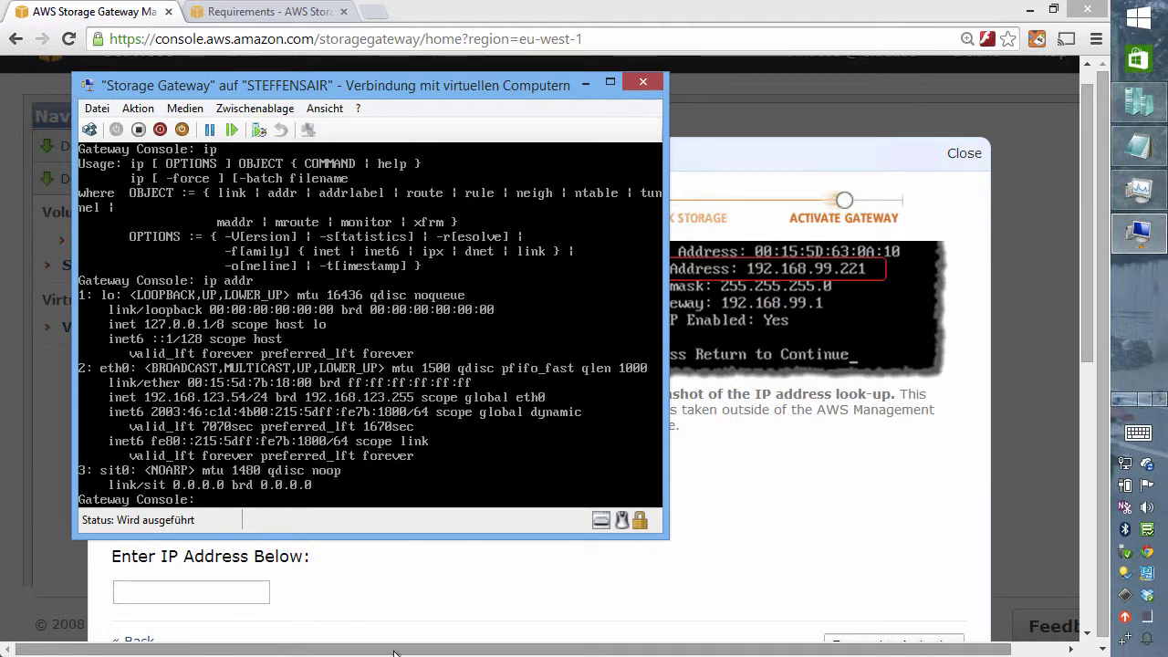
Back in the browser, enter 192.168.123.54 as the gateway's IP address and proceed to the activation page.
{"action": "left_click", "coordinate": [357, 604]}
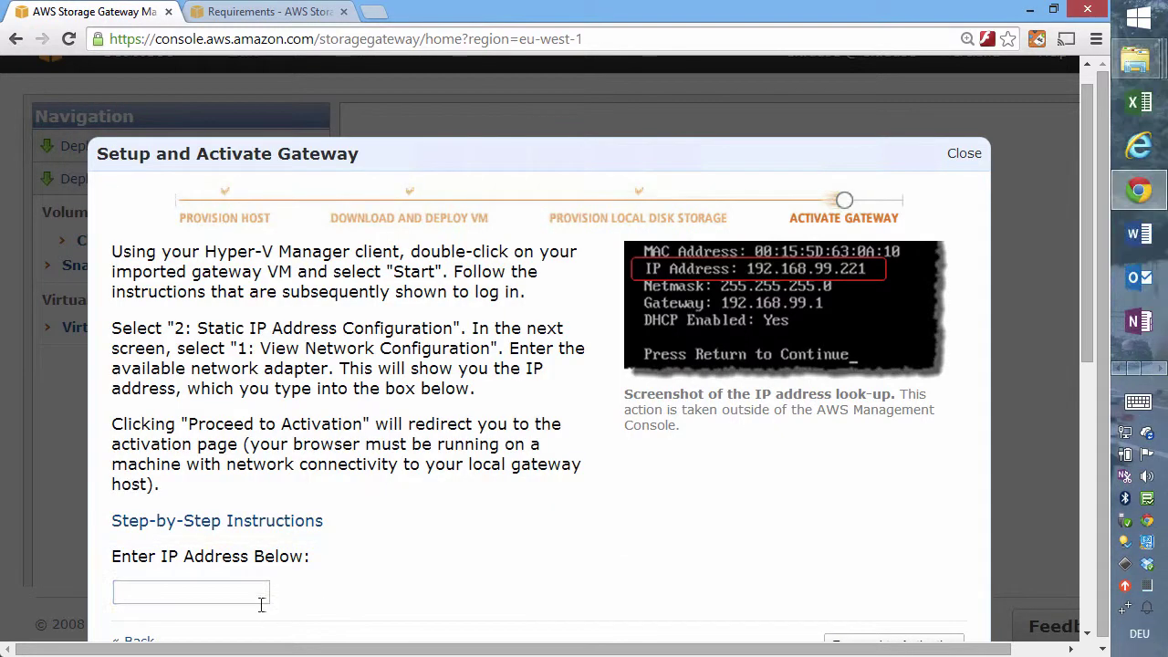
{"action": "left_click", "coordinate": [245, 592]}
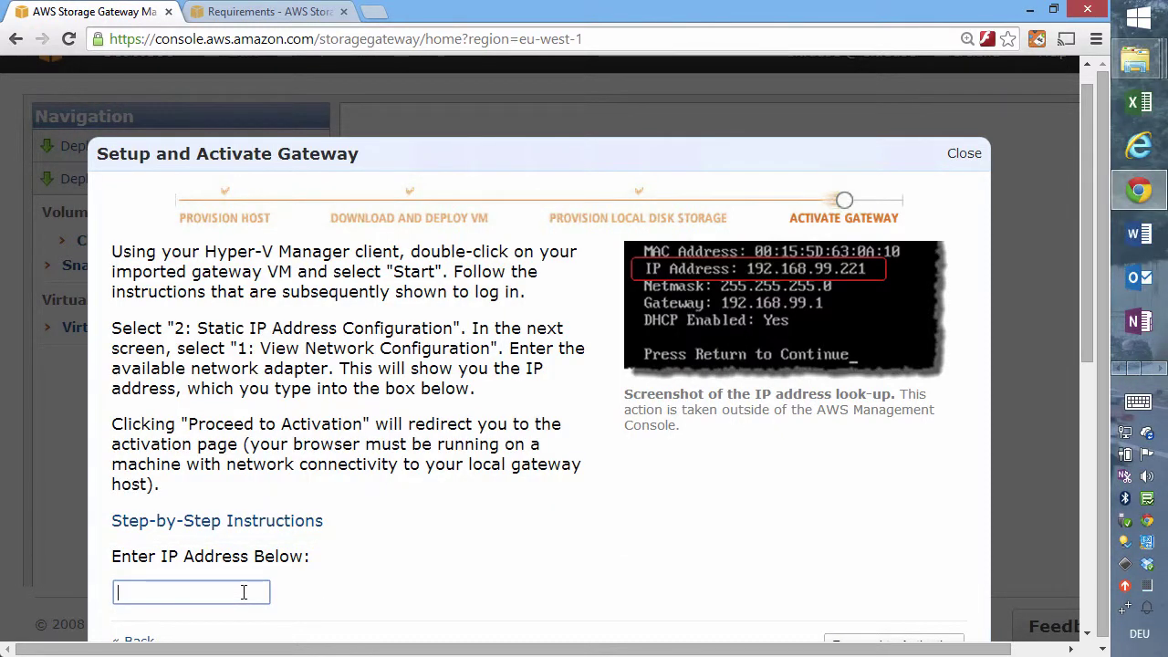
{"action": "type", "text": "192"}
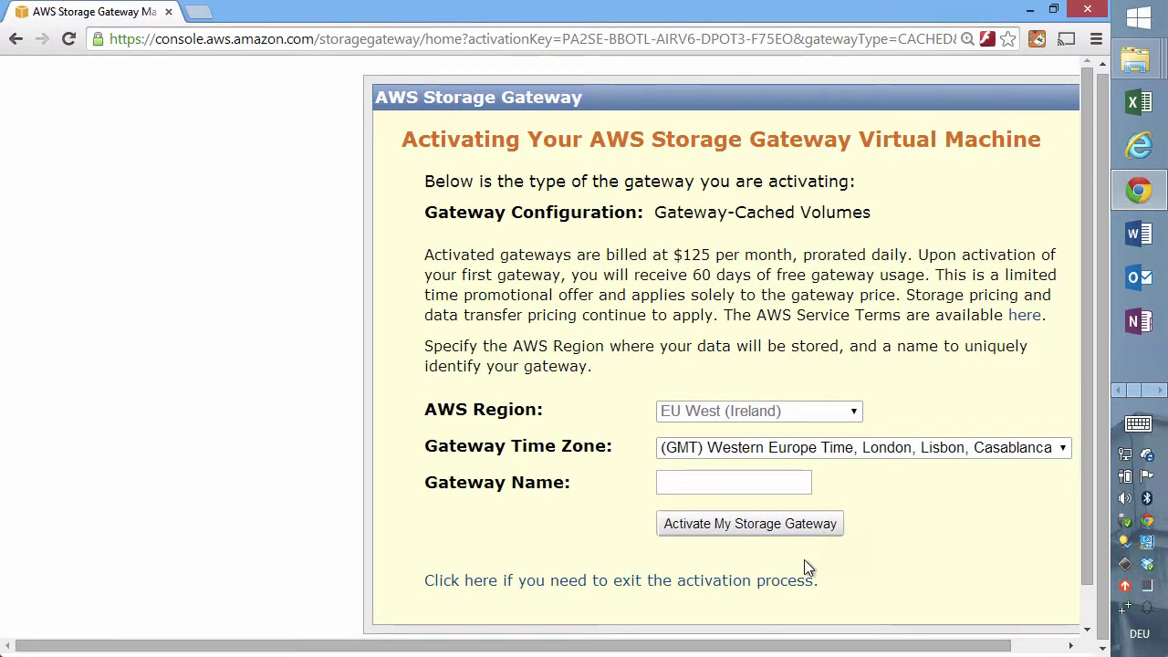
Enter a personal gateway name, set the time zone to (GMT +1:00 hour) Brussels, Copenhagen, Madrid, Paris, and activate the storage gateway.
{"action": "left_click", "coordinate": [713, 478]}
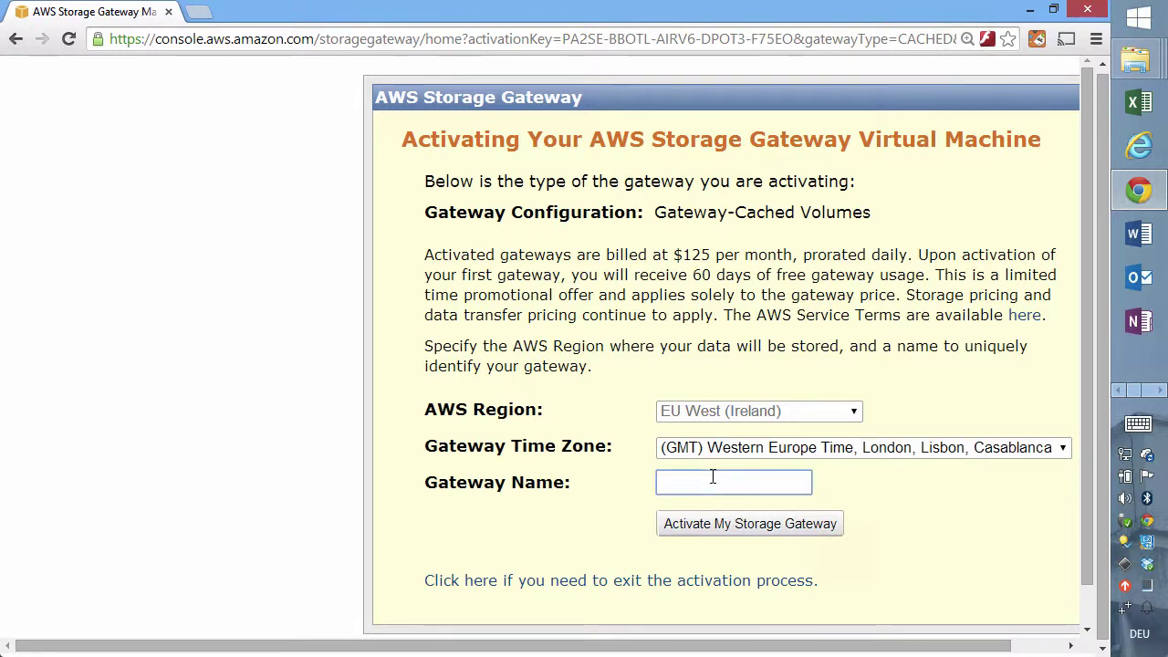
{"action": "type", "text": "SteffensSG"}
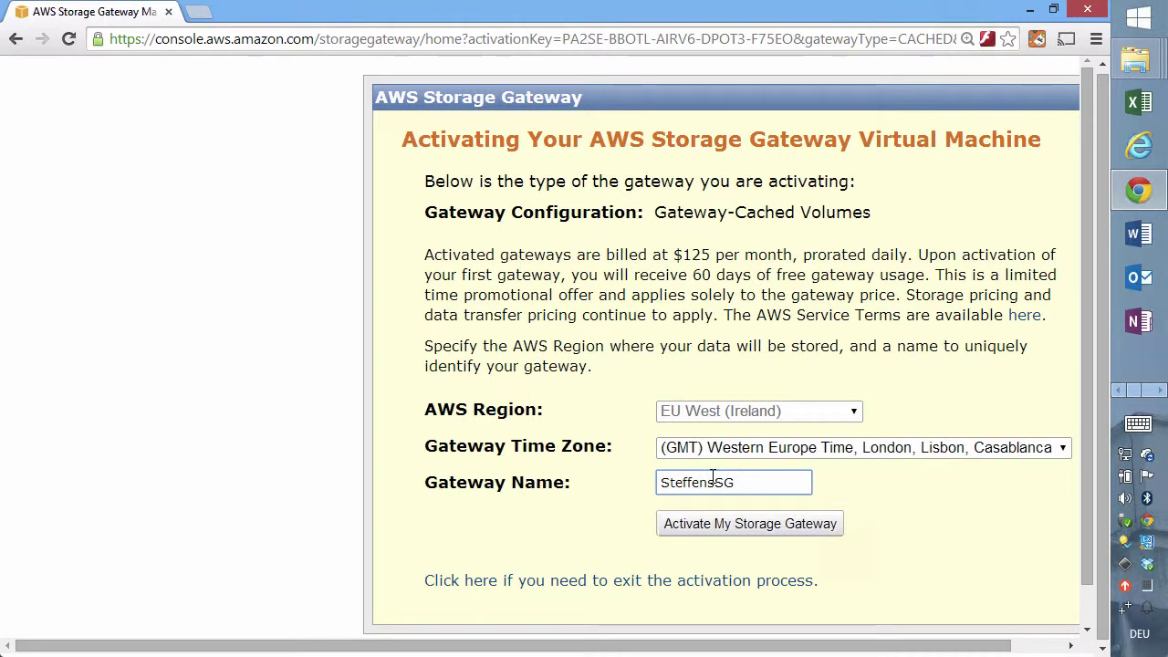
{"action": "left_click", "coordinate": [778, 457]}
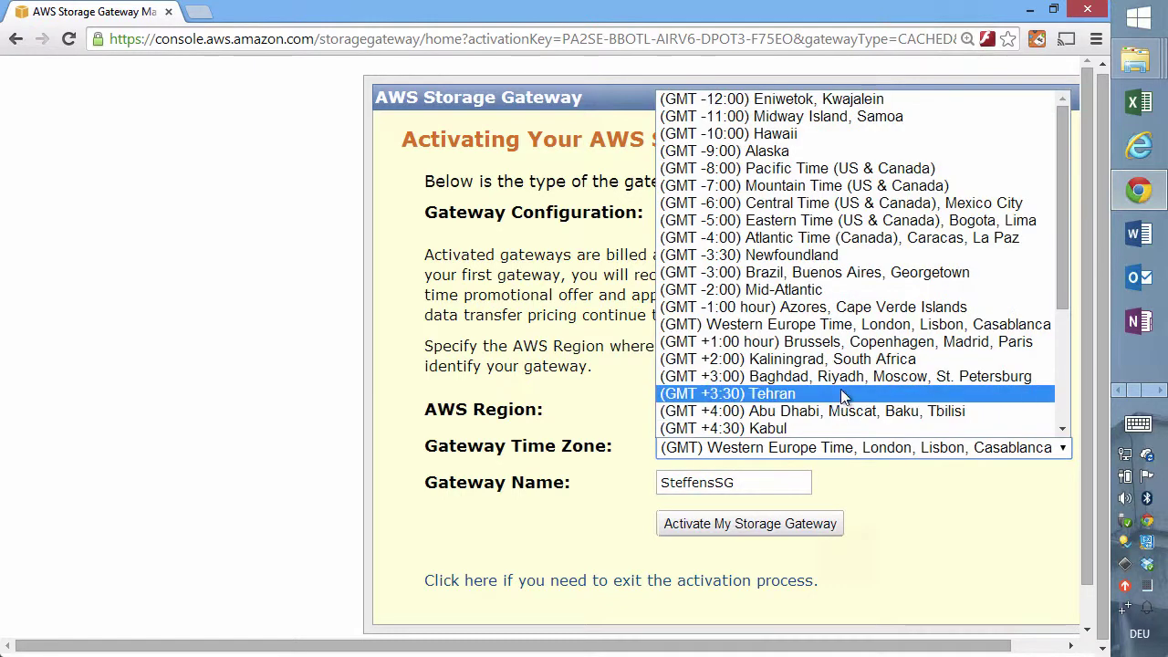
{"action": "left_click", "coordinate": [840, 340]}
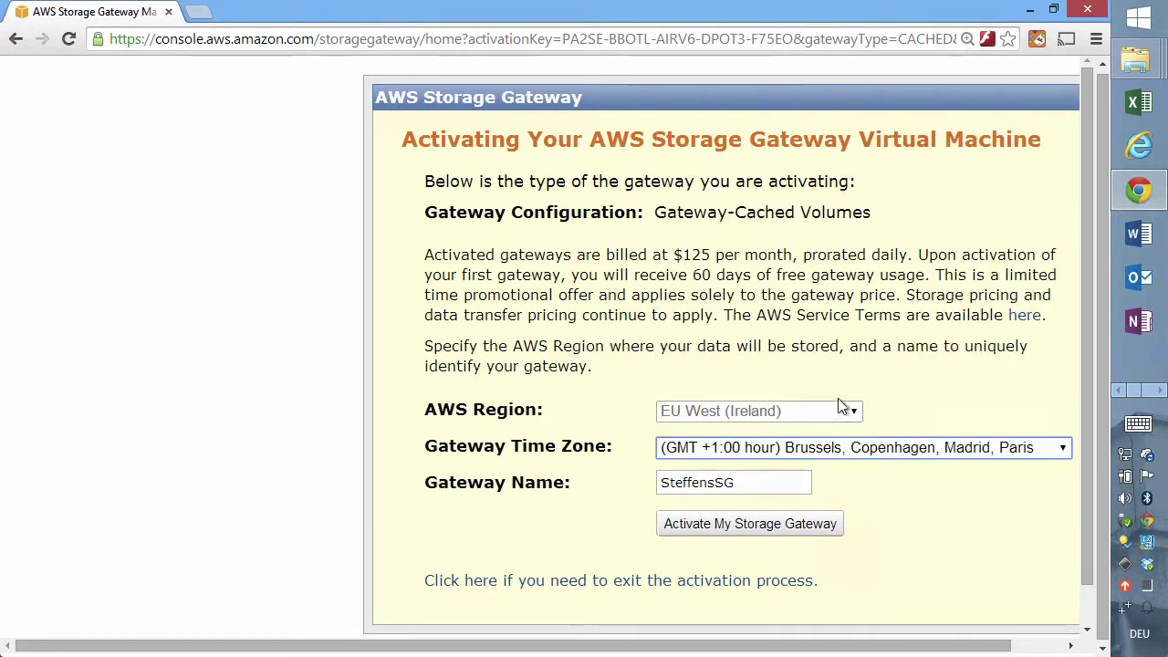
{"action": "left_click", "coordinate": [792, 524]}
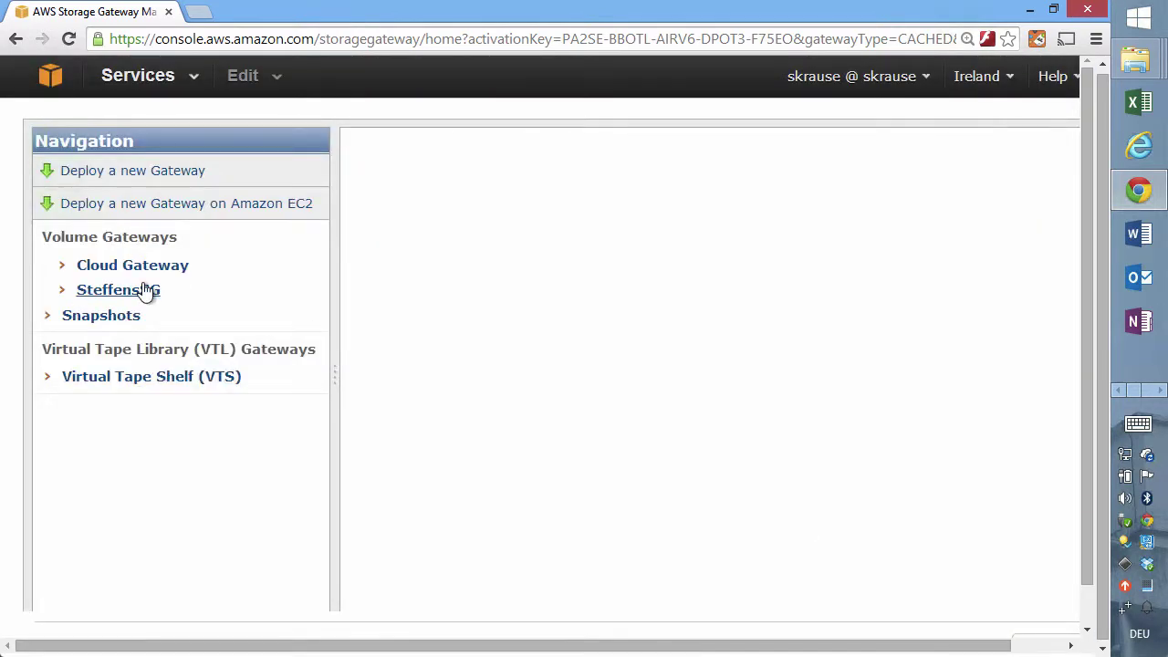
Start volume creation on the new gateway, assigning SCSI (1:0) as upload buffer and SCSI (1:1) as cache storage, without basic alarms.
{"action": "left_click", "coordinate": [146, 290]}
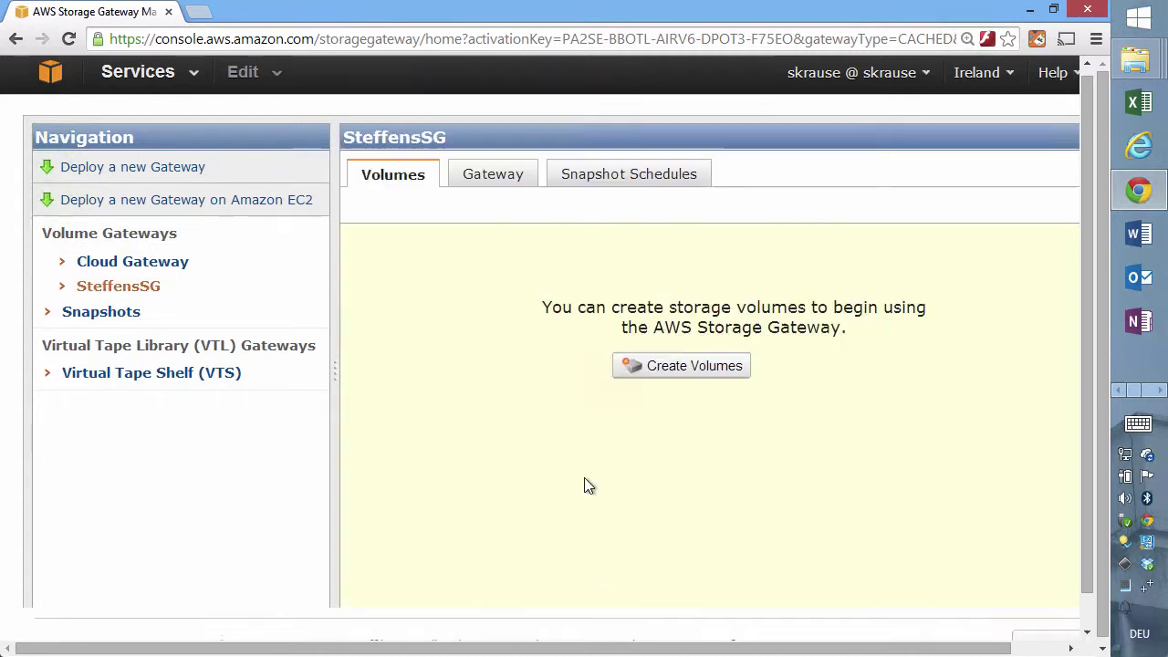
{"action": "left_click", "coordinate": [681, 367]}
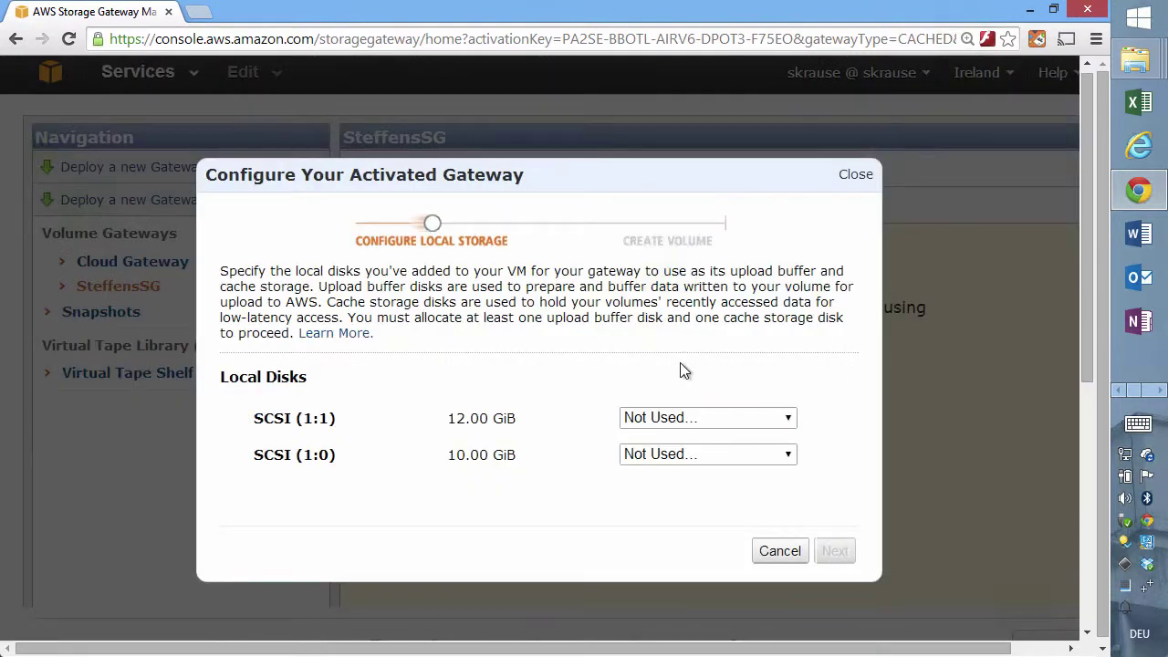
{"action": "left_click", "coordinate": [719, 456]}
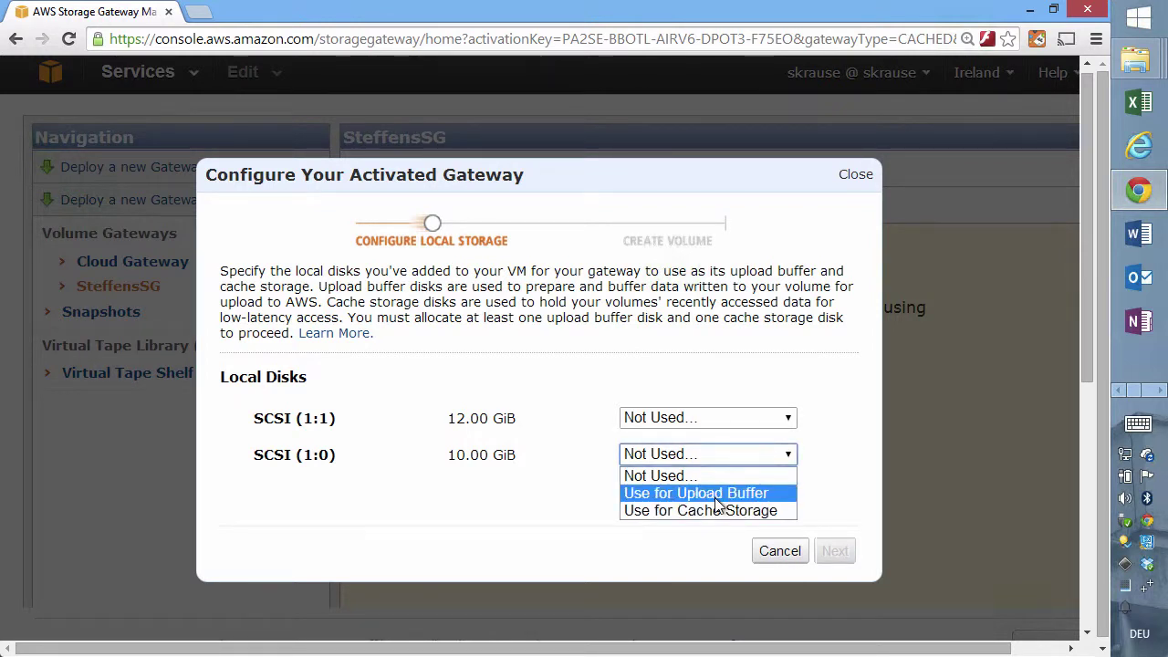
{"action": "left_click", "coordinate": [716, 497]}
{"action": "left_click", "coordinate": [703, 419]}
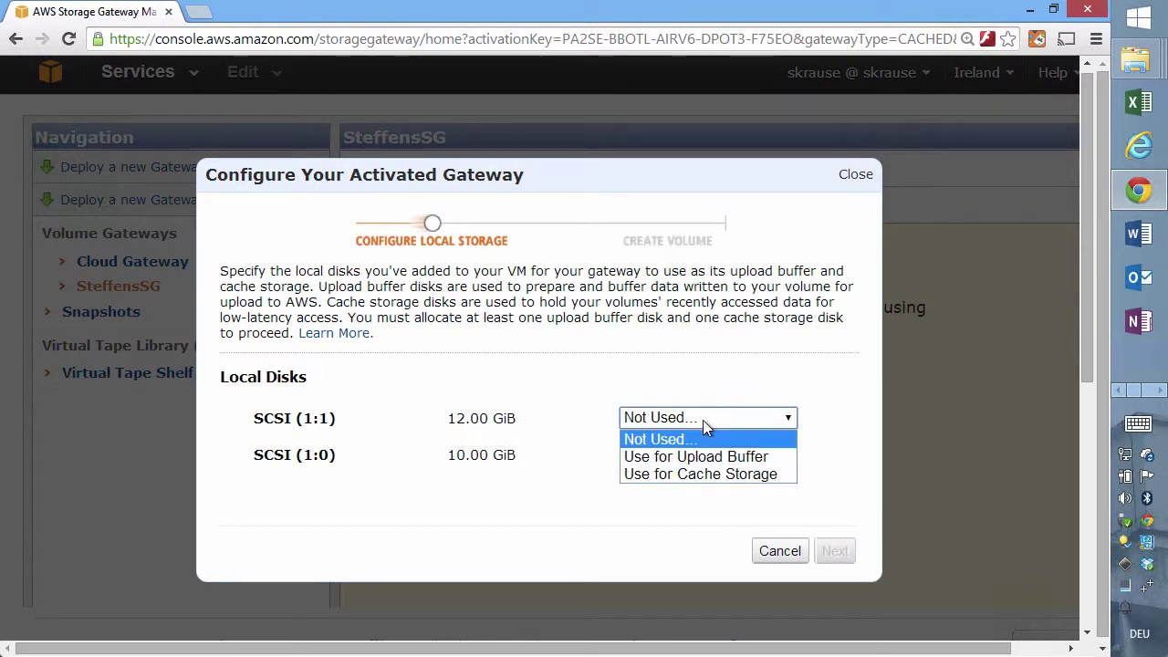
{"action": "left_click", "coordinate": [703, 473]}
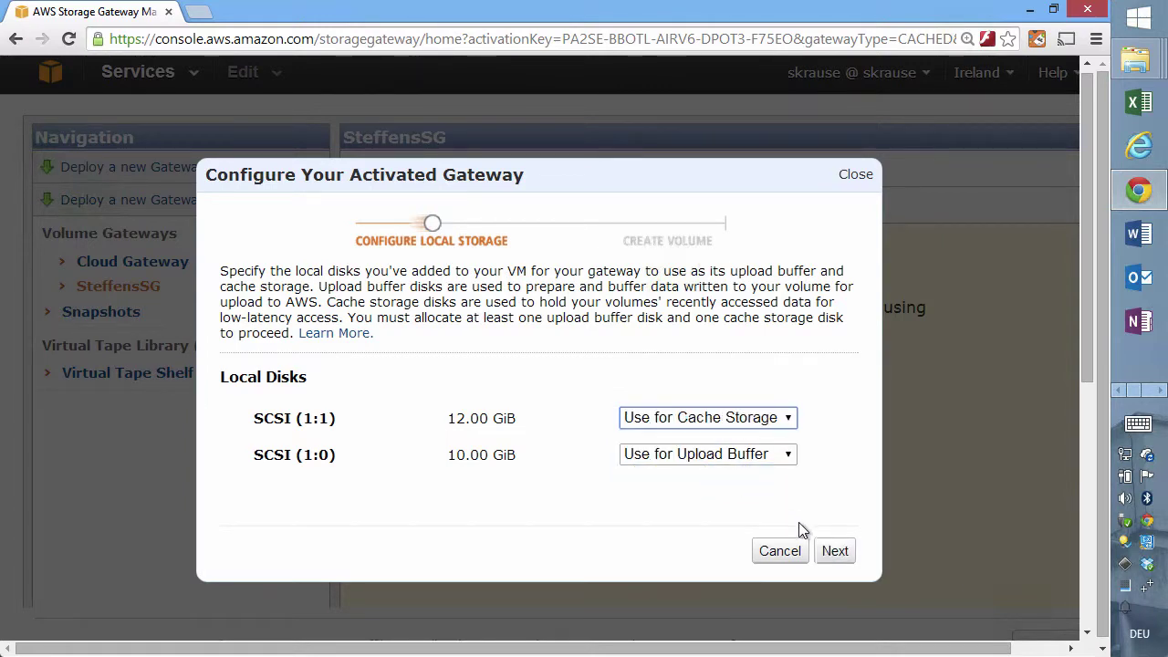
{"action": "left_click", "coordinate": [835, 553]}
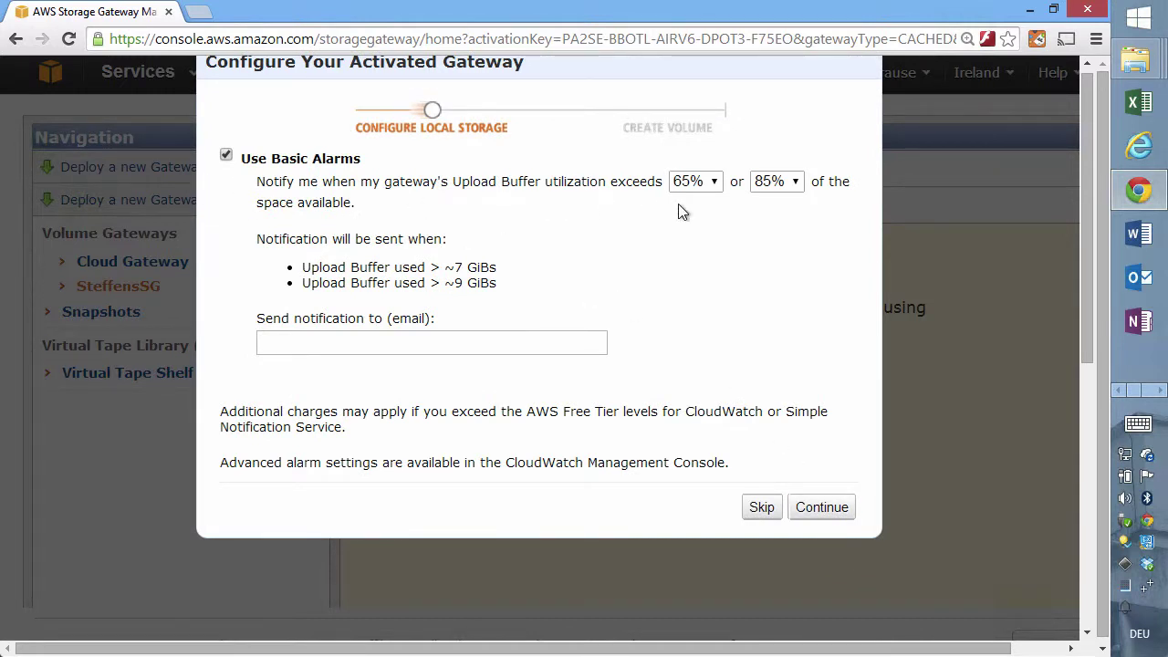
{"action": "left_click", "coordinate": [227, 159]}
{"action": "left_click", "coordinate": [821, 507]}
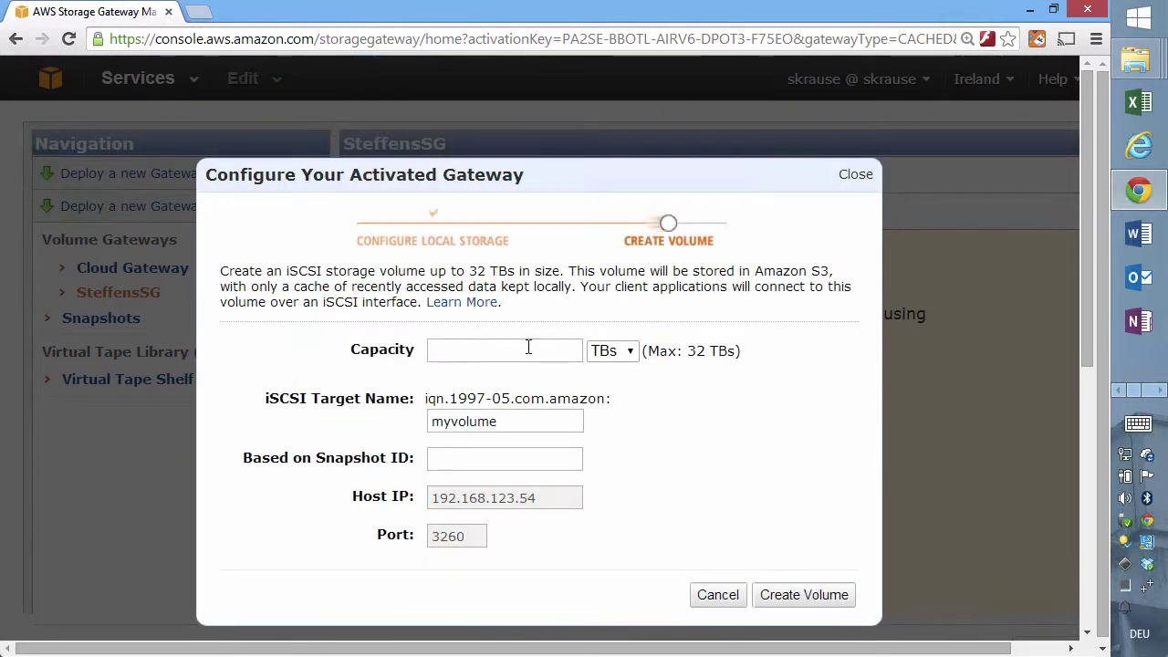
Create a 5 TB volume with iSCSI target name myvolume and no source snapshot, and refresh the volume list.
{"action": "left_click", "coordinate": [528, 346]}
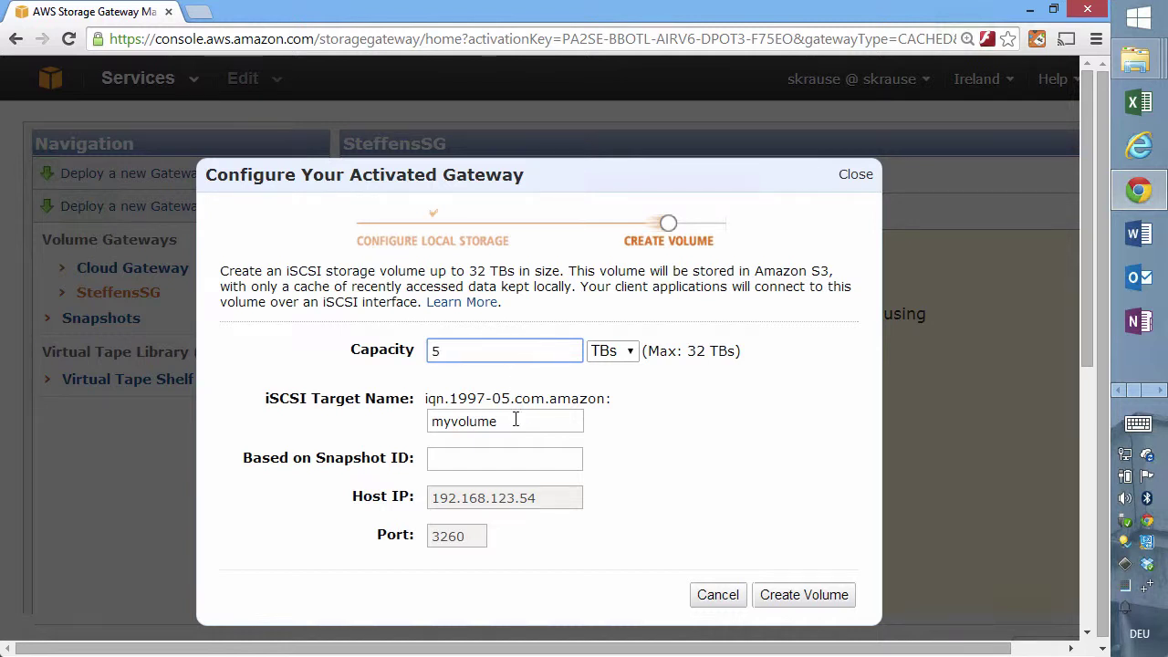
{"action": "left_click_drag", "start_coordinate": [515, 419], "coordinate": [356, 437]}
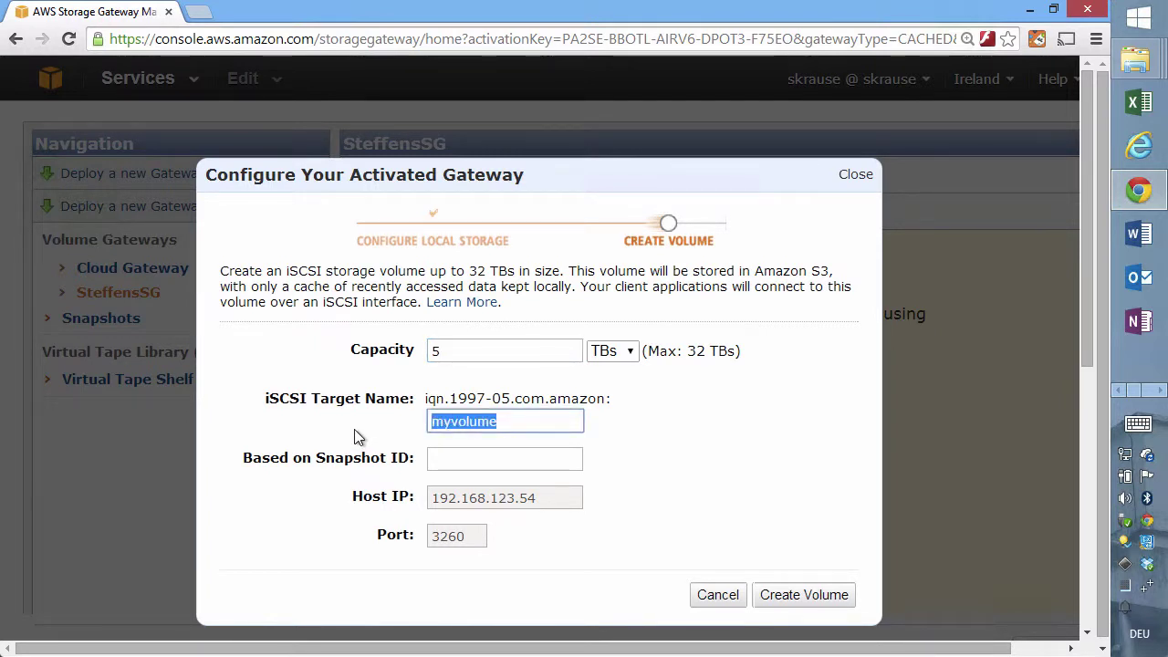
{"action": "left_click", "coordinate": [521, 463]}
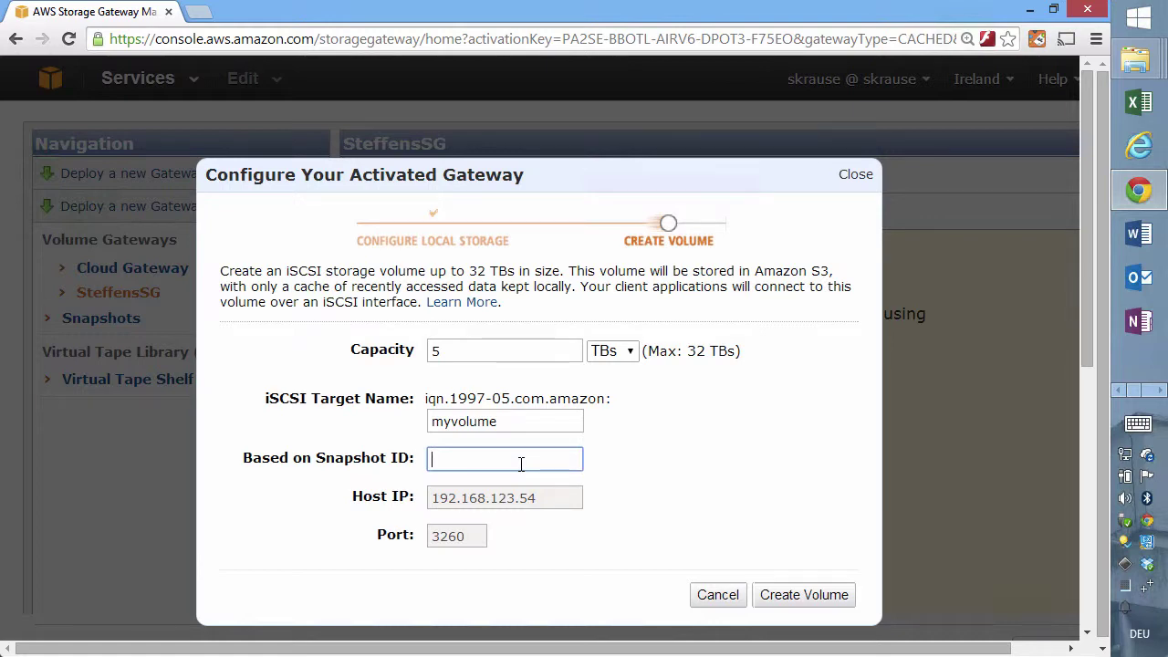
{"action": "left_click", "coordinate": [799, 602]}
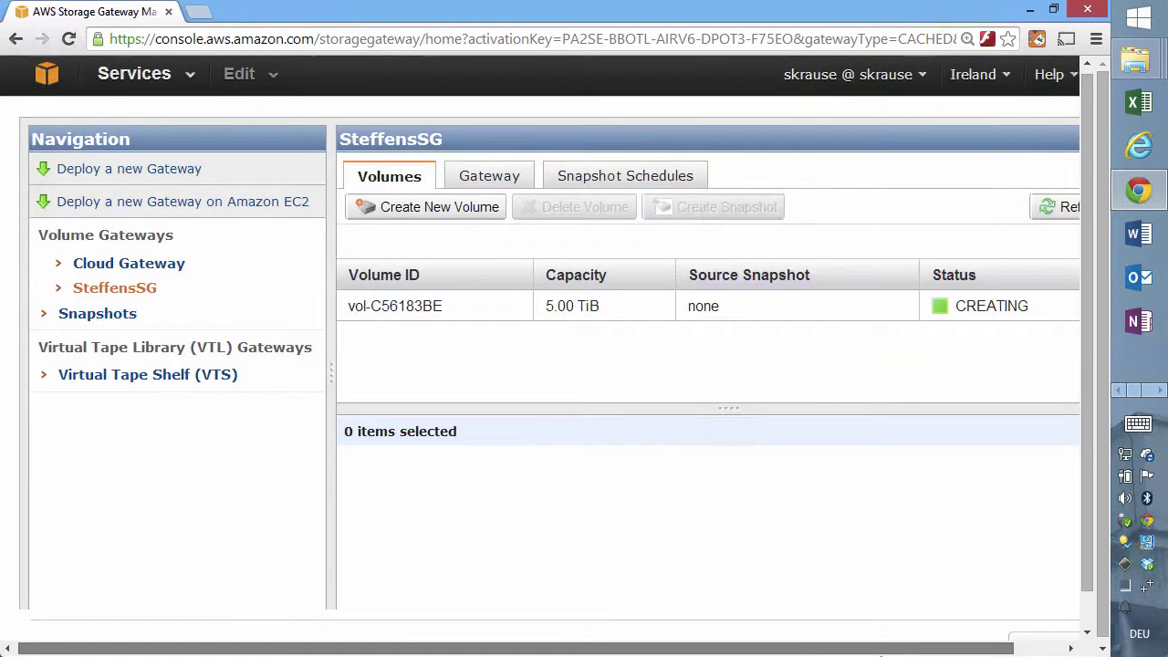
{"action": "left_click_drag", "start_coordinate": [881, 654], "coordinate": [930, 653]}
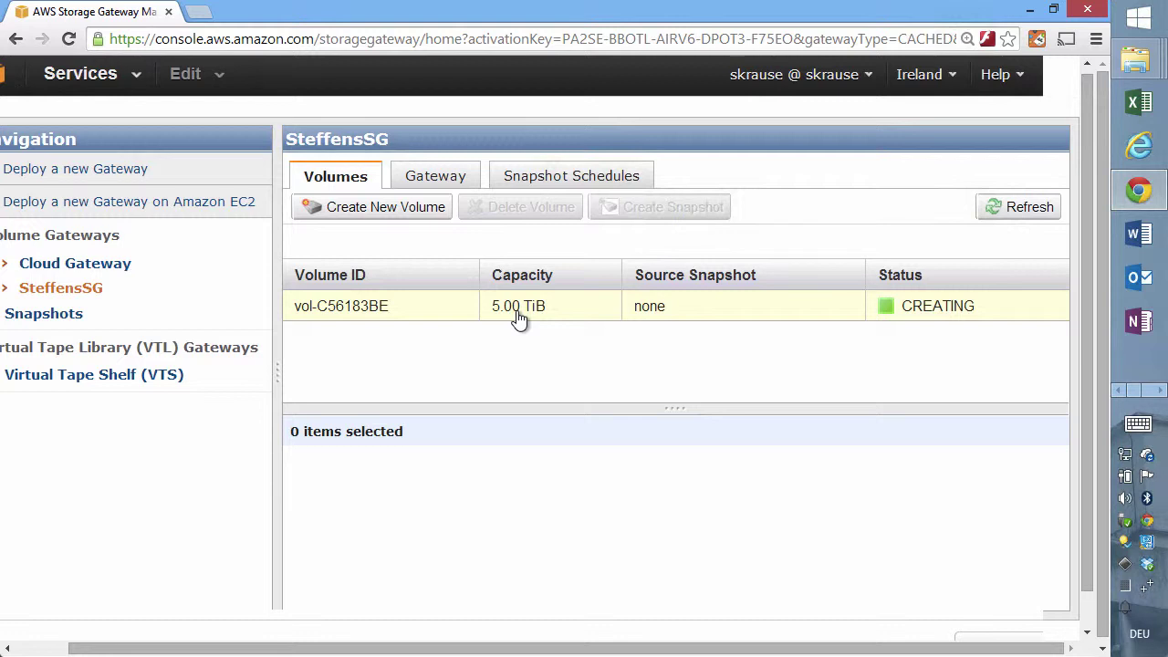
{"action": "left_click", "coordinate": [1032, 220]}
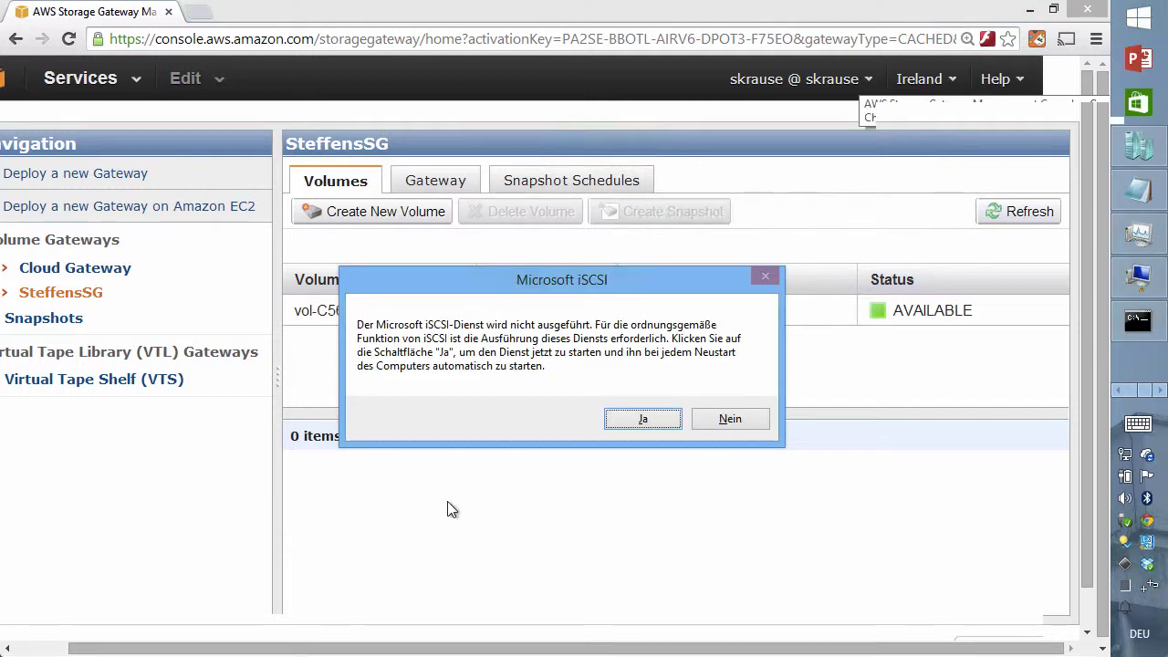
Start the Microsoft iSCSI service and quick-connect the iSCSI initiator to the target myvolume at 192.168.123.54.
{"action": "left_click", "coordinate": [650, 420]}
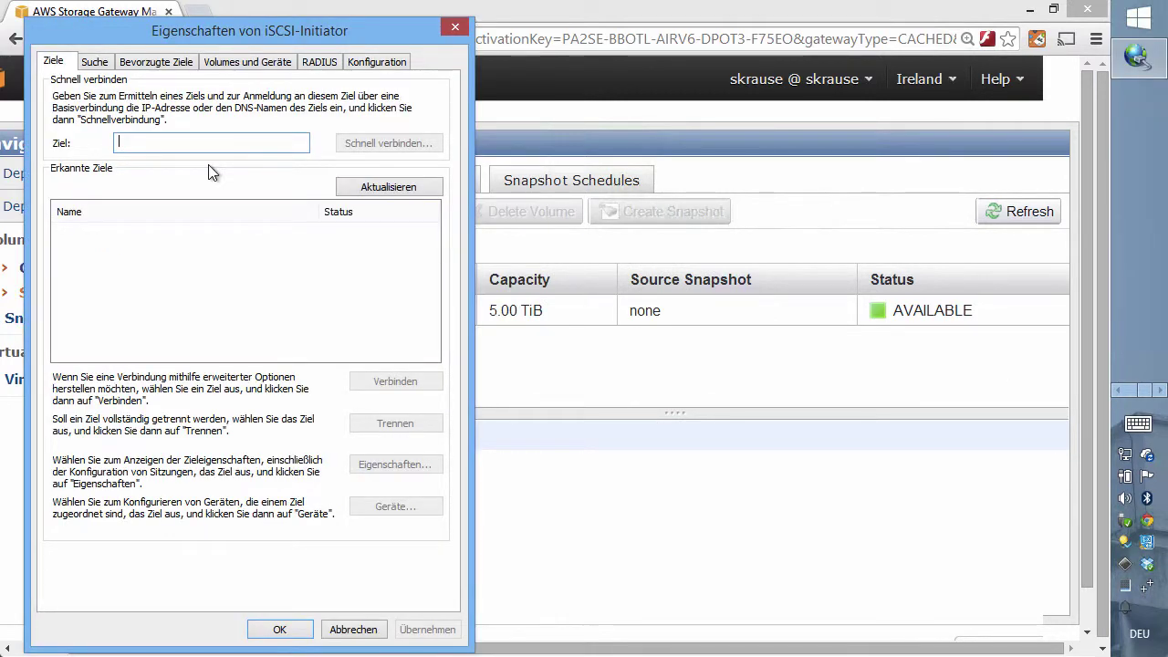
{"action": "type", "text": "192.168.123.54"}
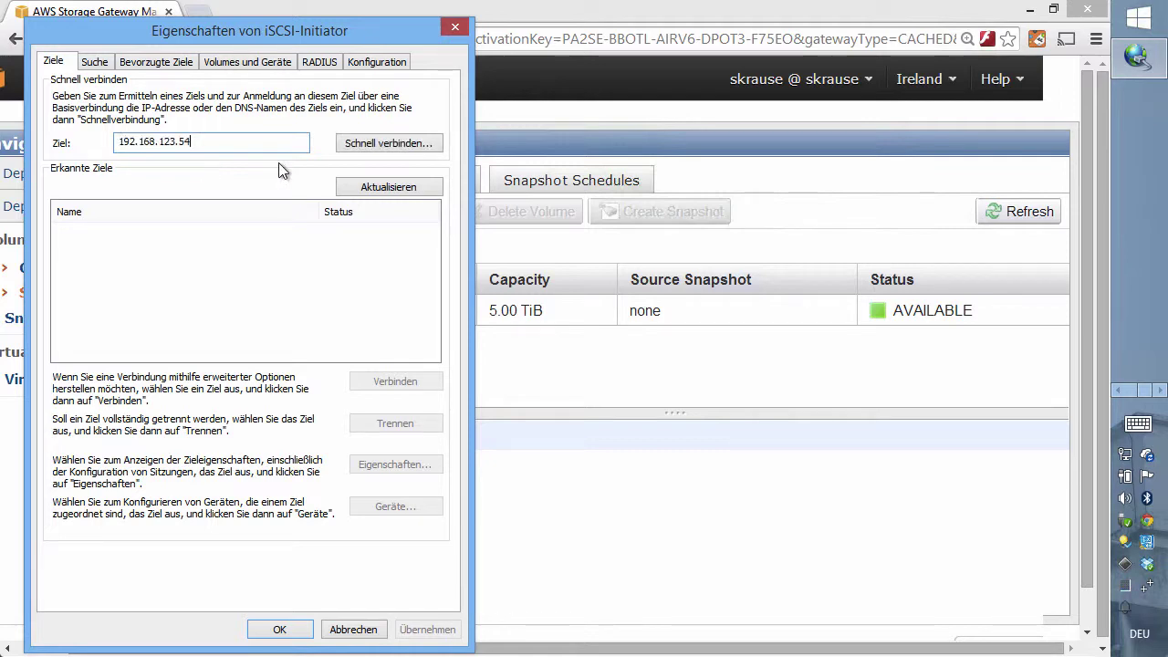
{"action": "left_click", "coordinate": [418, 147]}
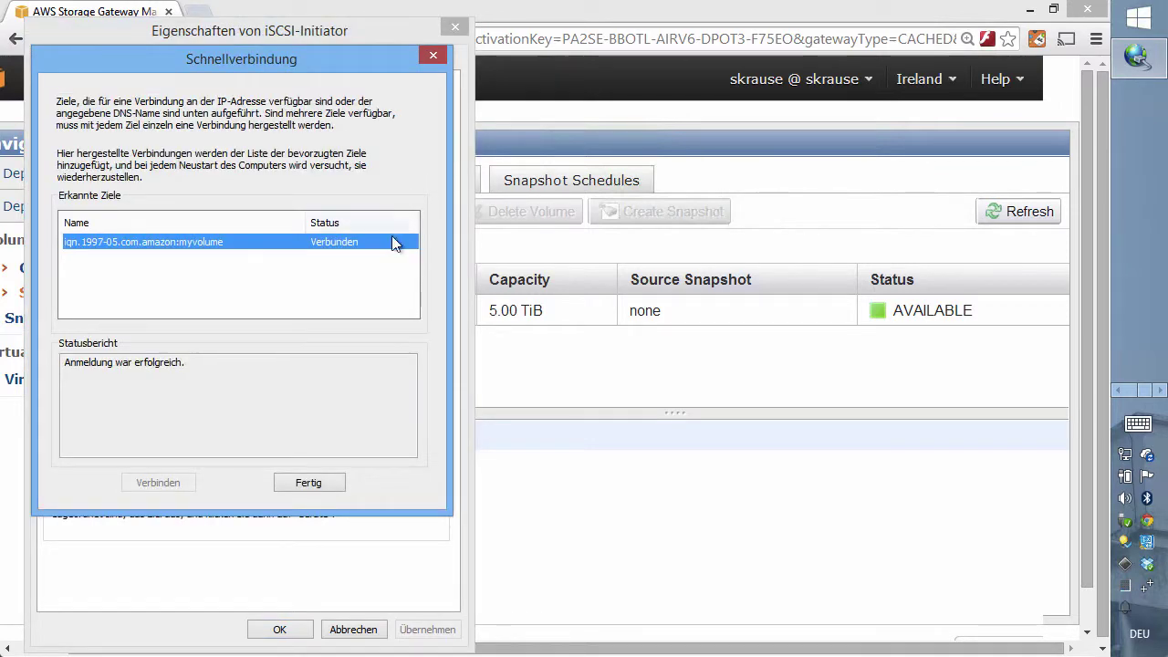
{"action": "left_click", "coordinate": [433, 57]}
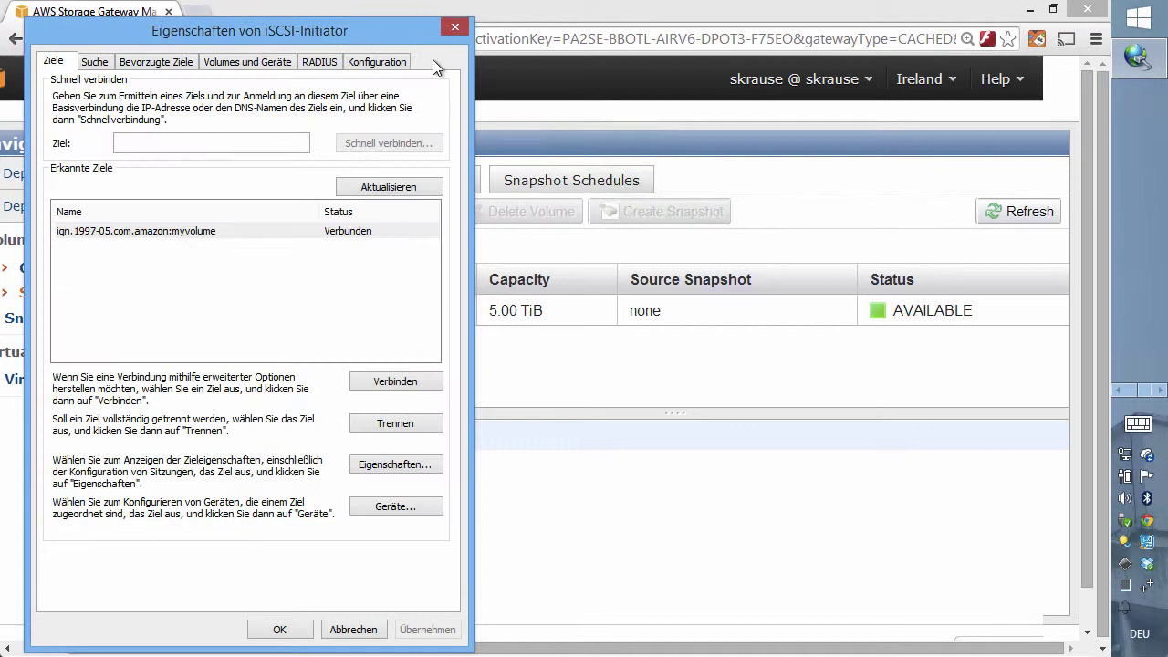
{"action": "left_click", "coordinate": [258, 231]}
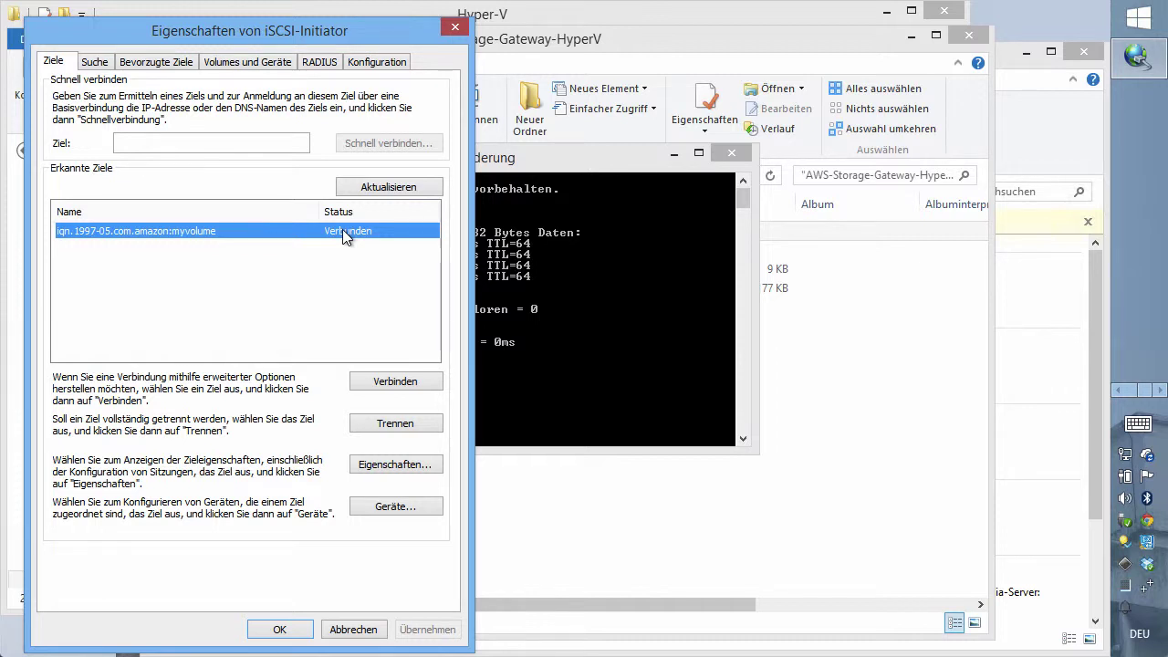
Switch to Chrome and read the AWS guide on customizing Windows iSCSI settings, including the registry key and MaxRequestHoldTime instructions.
{"action": "left_click", "coordinate": [1117, 390]}
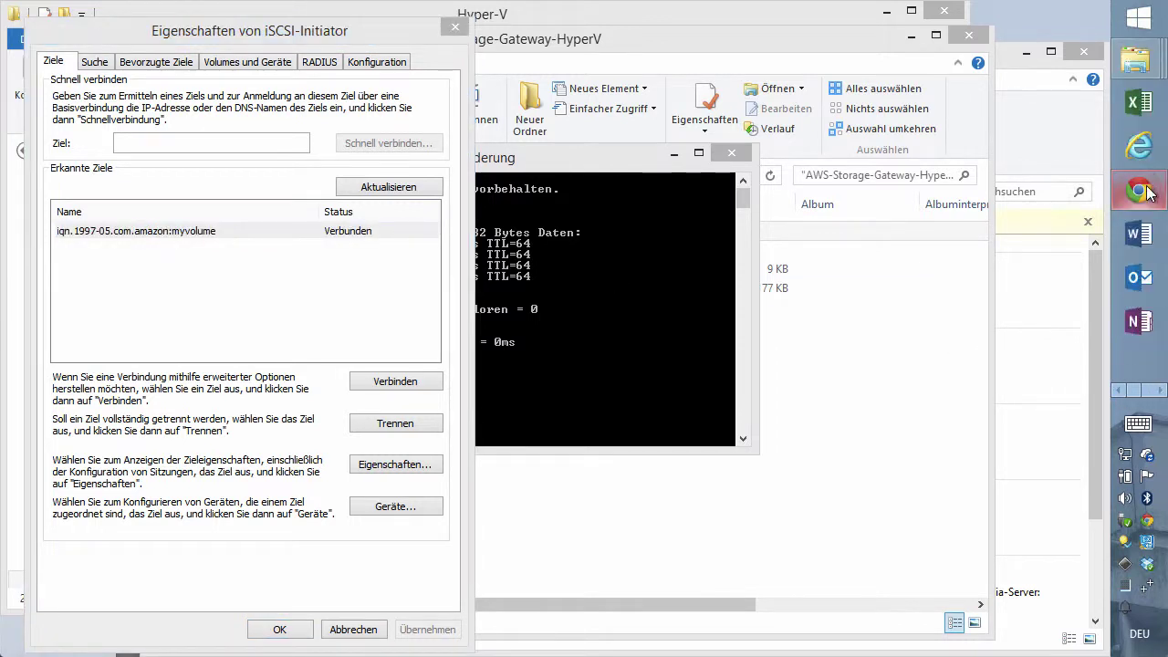
{"action": "left_click", "coordinate": [1141, 190]}
{"action": "scroll", "coordinate": [630, 343], "scroll_direction": "down", "scroll_amount": 1}
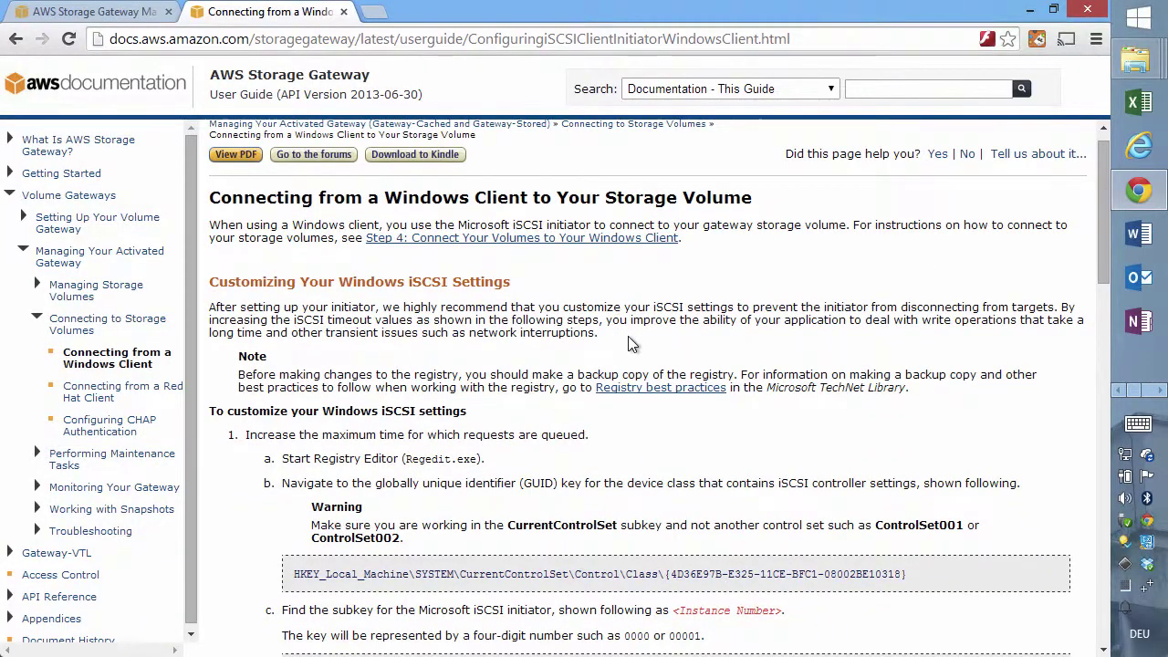
{"action": "scroll", "coordinate": [630, 343], "scroll_direction": "up", "scroll_amount": 1}
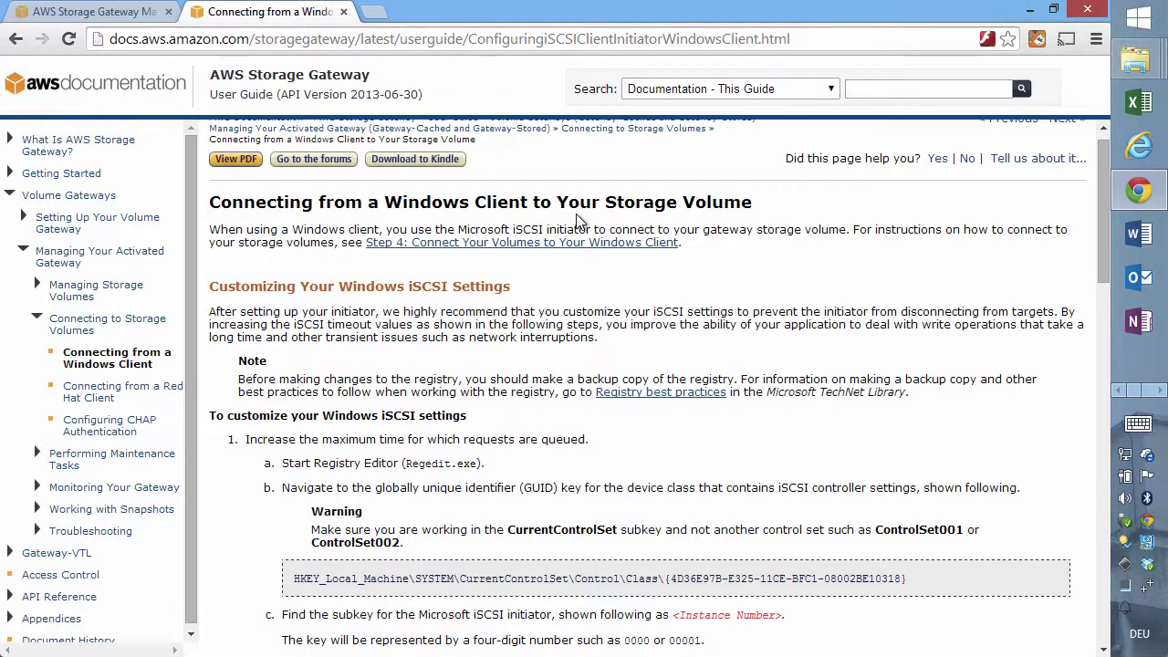
{"action": "scroll", "coordinate": [842, 463], "scroll_direction": "down", "scroll_amount": 1}
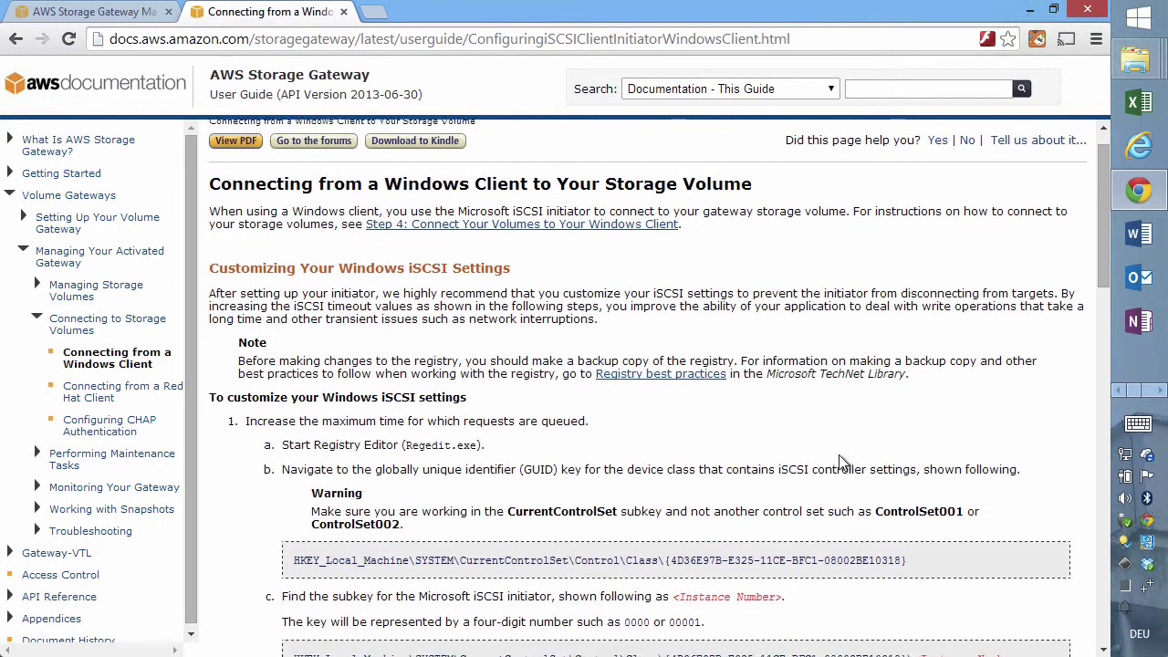
{"action": "scroll", "coordinate": [841, 463], "scroll_direction": "down", "scroll_amount": 3}
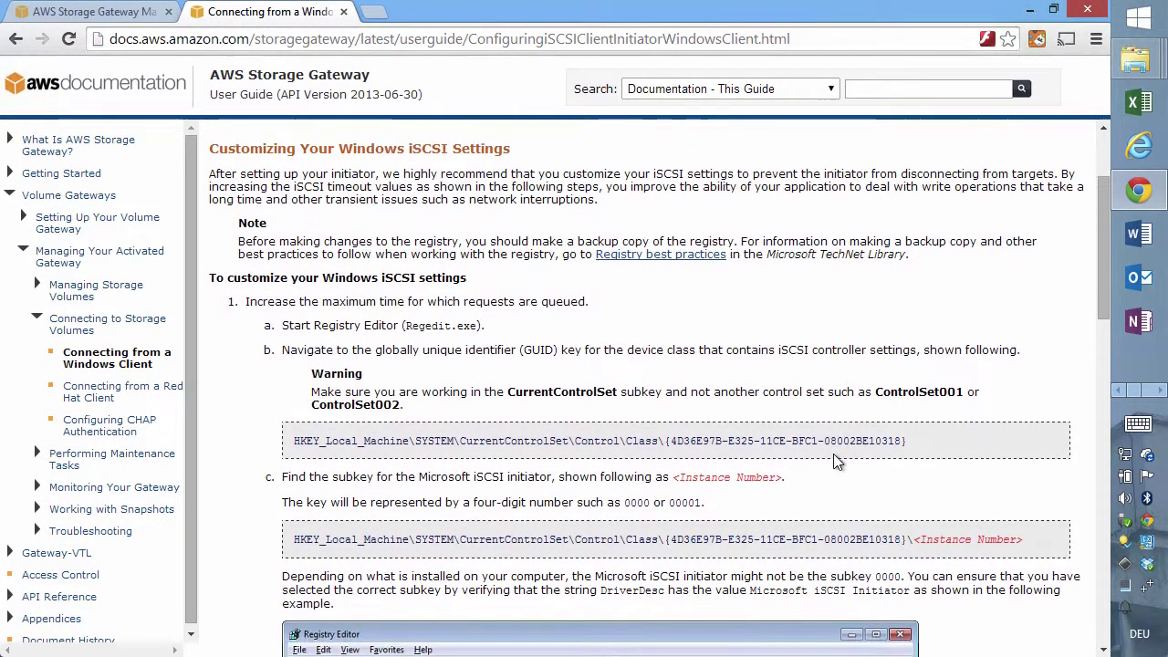
{"action": "scroll", "coordinate": [978, 411], "scroll_direction": "down", "scroll_amount": 1}
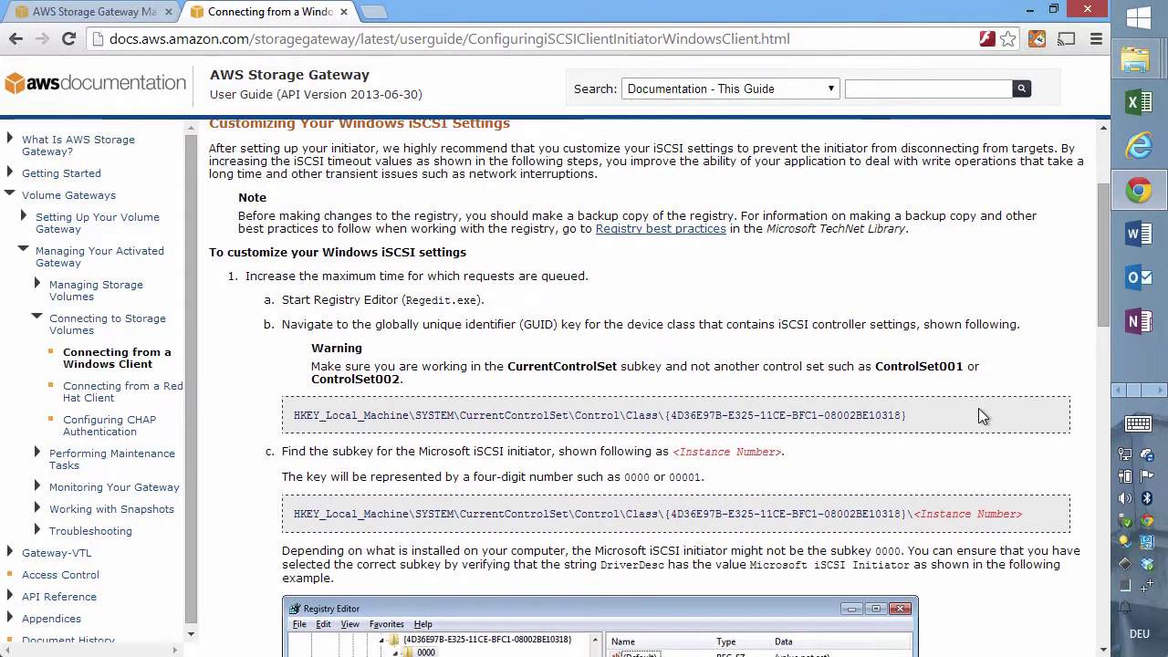
{"action": "scroll", "coordinate": [979, 409], "scroll_direction": "down", "scroll_amount": 3}
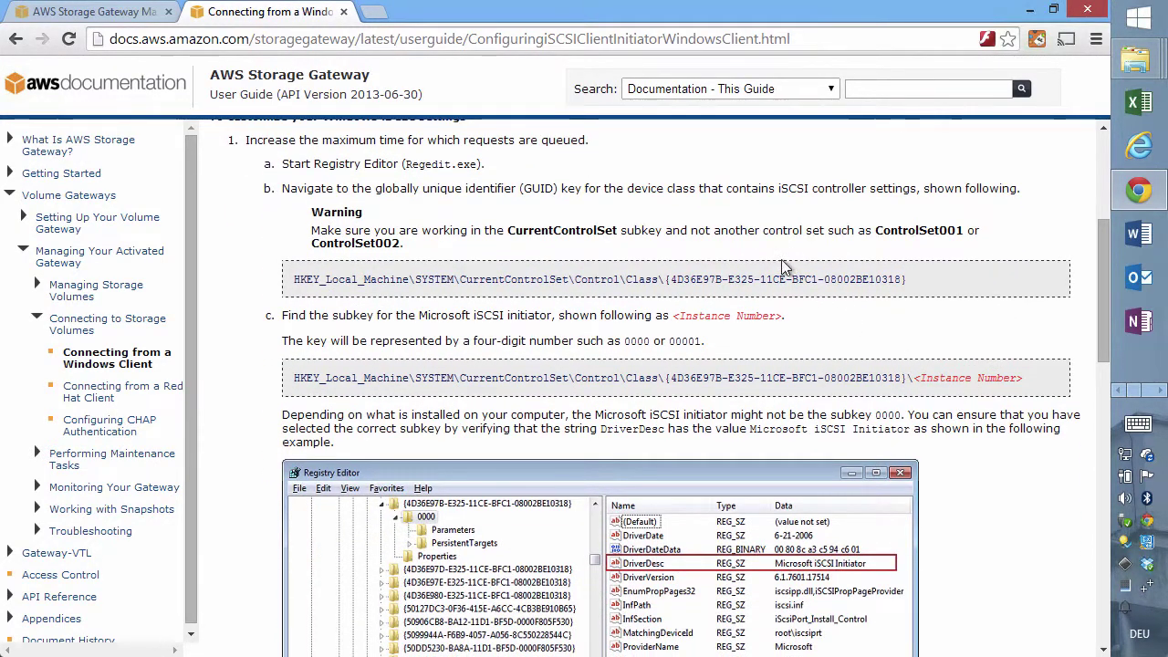
{"action": "scroll", "coordinate": [782, 534], "scroll_direction": "down", "scroll_amount": 2}
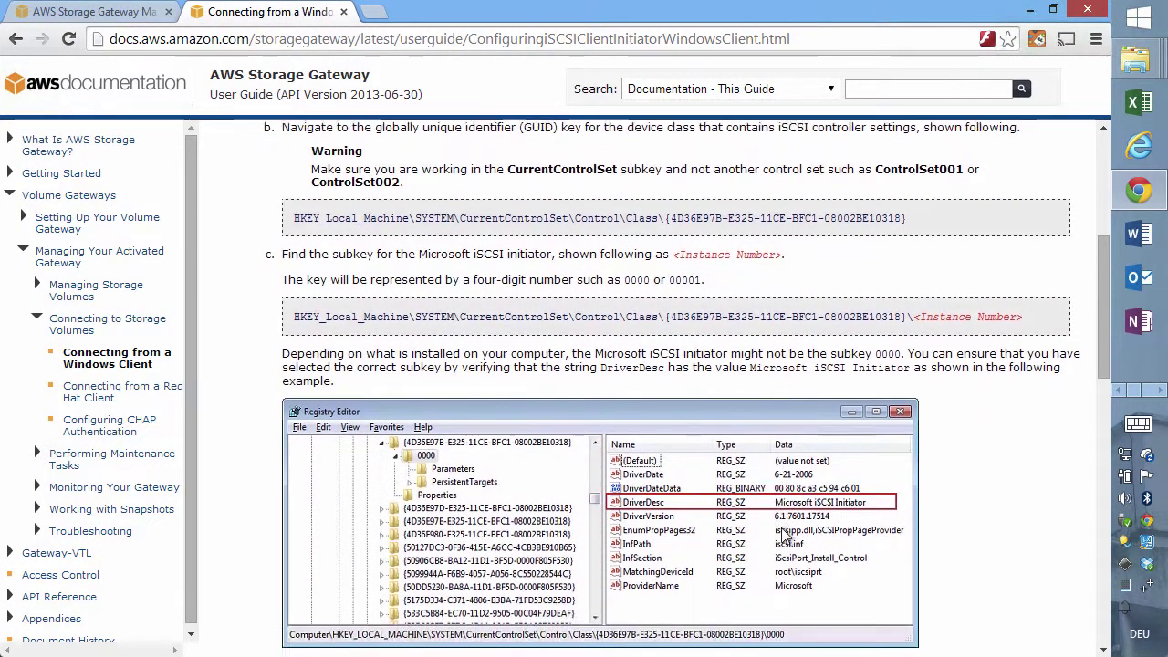
{"action": "scroll", "coordinate": [782, 534], "scroll_direction": "down", "scroll_amount": 5}
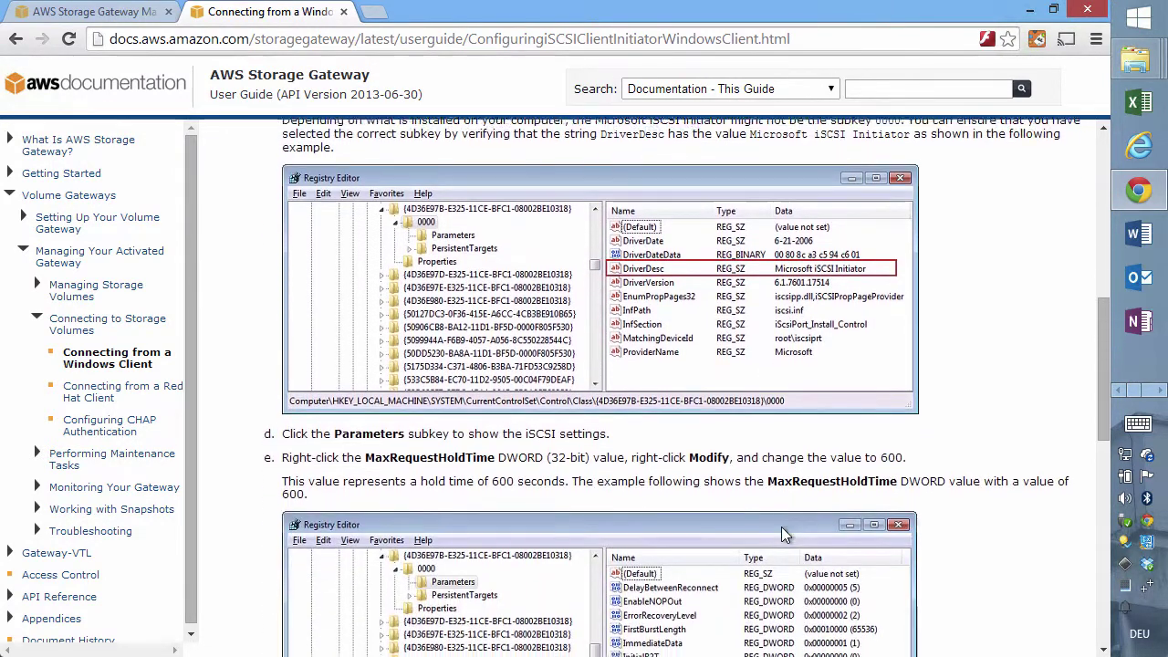
{"action": "scroll", "coordinate": [782, 534], "scroll_direction": "down", "scroll_amount": 1}
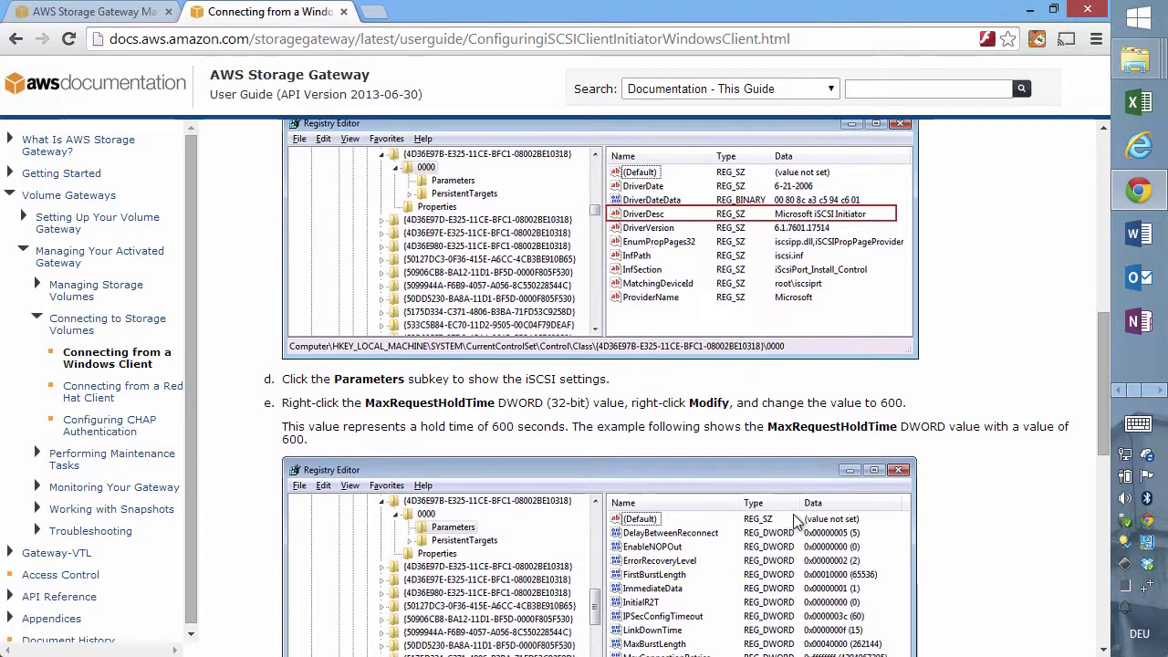
Switch to Disk Management and initialize Datenträger 3 with the GPT partition style.
{"action": "left_click", "coordinate": [1159, 392]}
{"action": "left_click", "coordinate": [1160, 392]}
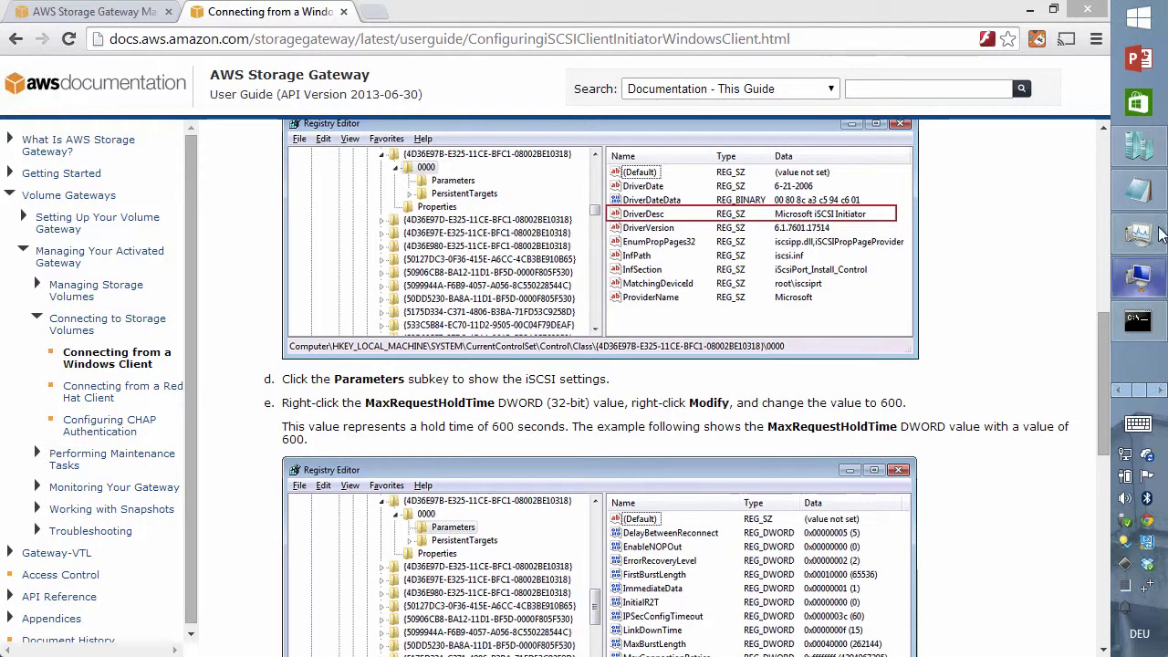
{"action": "left_click", "coordinate": [1160, 390]}
{"action": "left_click", "coordinate": [1137, 57]}
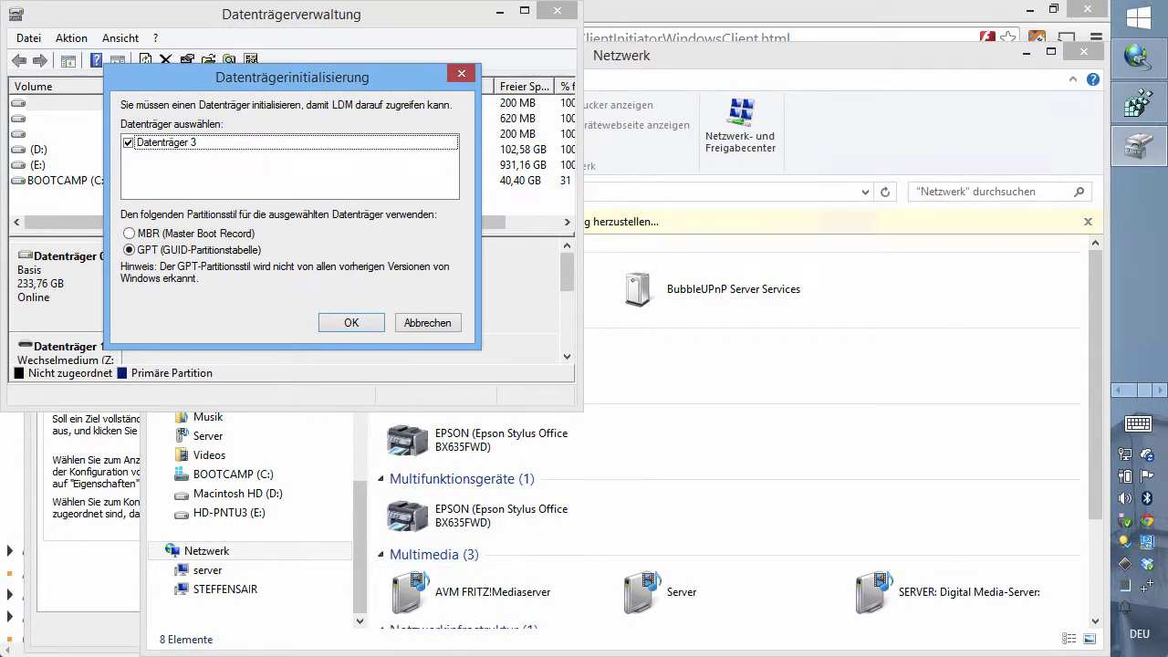
{"action": "left_click", "coordinate": [353, 323]}
{"action": "key", "text": "super+Up"}
{"action": "left_click", "coordinate": [406, 558]}
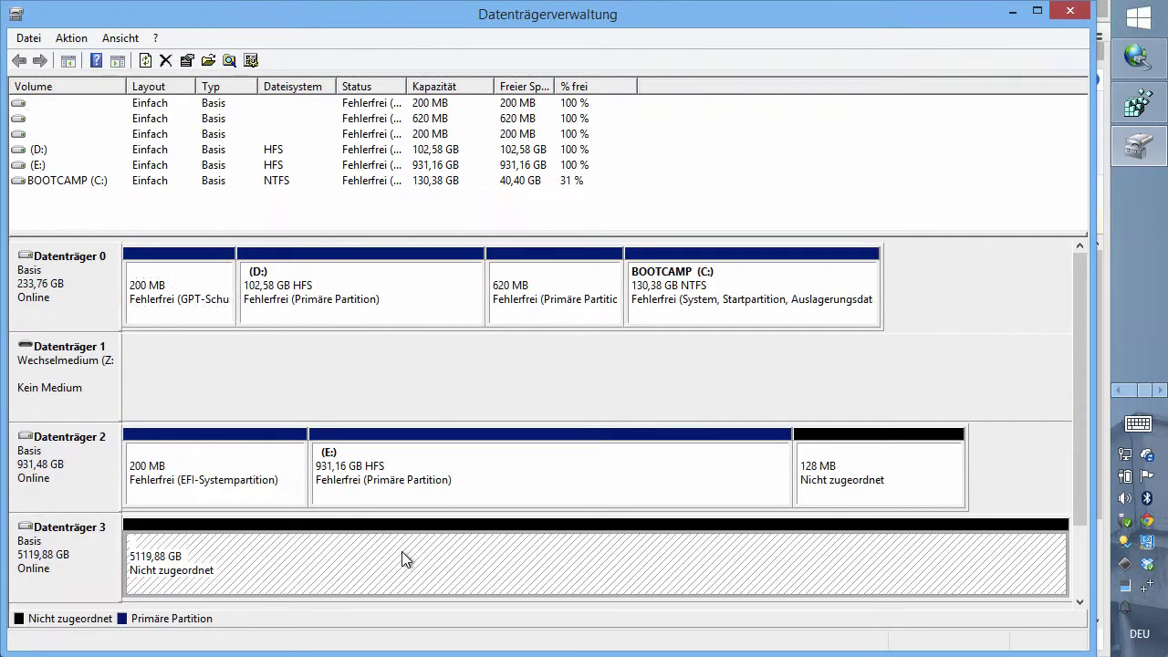
Create a simple volume of 5242750 MB on Datenträger 3 with drive letter F, quick-formatted as NTFS and labelled SGVolume.
{"action": "right_click", "coordinate": [403, 551]}
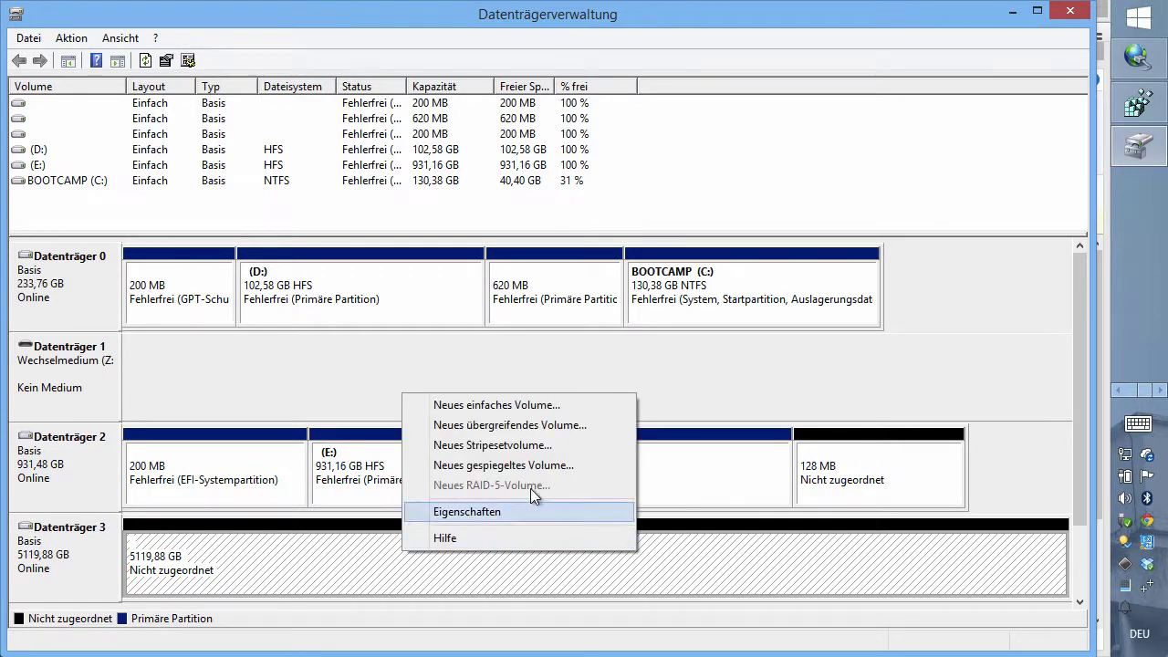
{"action": "left_click", "coordinate": [530, 405]}
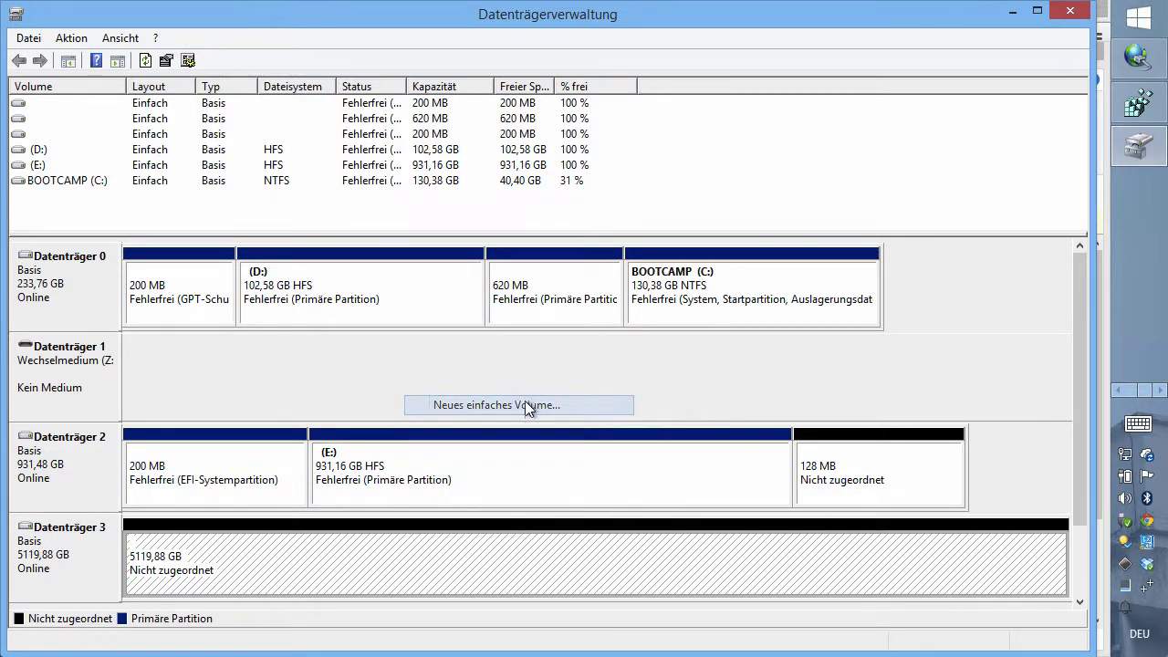
{"action": "left_click", "coordinate": [354, 433]}
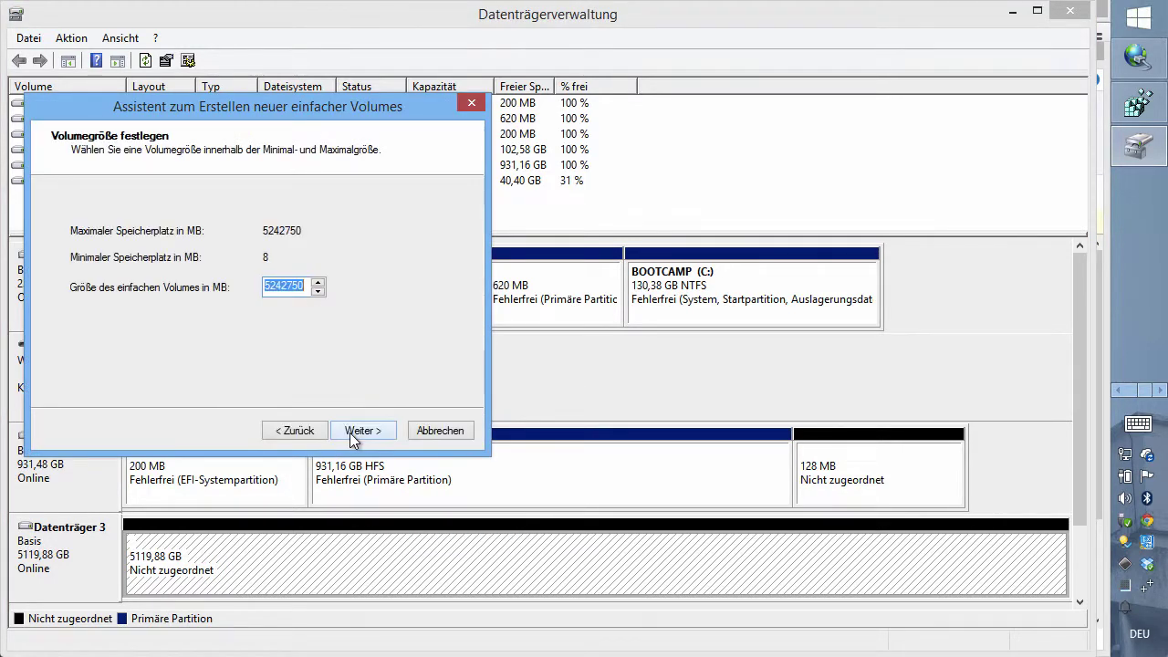
{"action": "left_click", "coordinate": [350, 433]}
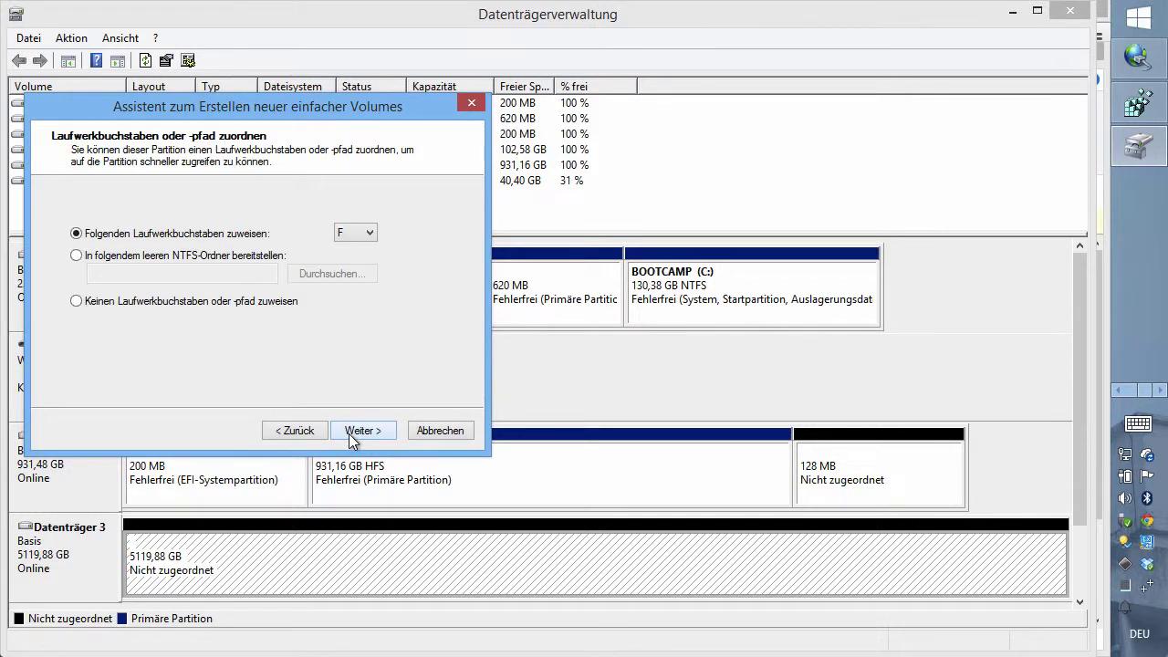
{"action": "left_click", "coordinate": [348, 434]}
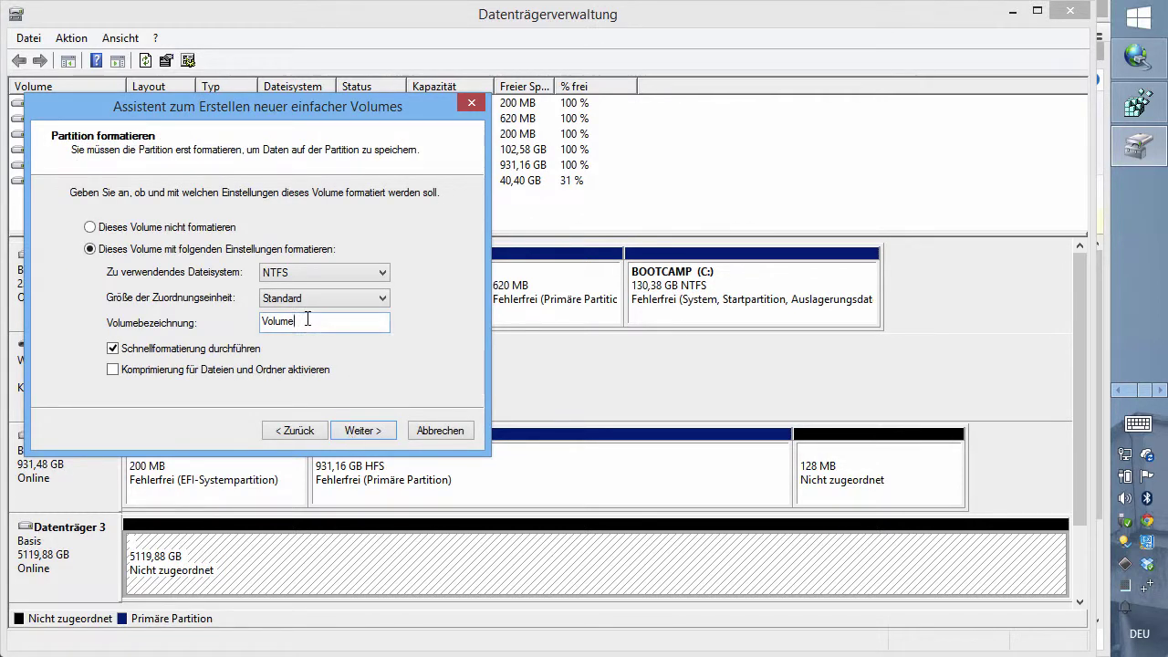
{"action": "left_click_drag", "start_coordinate": [307, 319], "coordinate": [223, 321]}
{"action": "type", "text": "SG"}
{"action": "left_click", "coordinate": [364, 429]}
{"action": "left_click", "coordinate": [364, 429]}
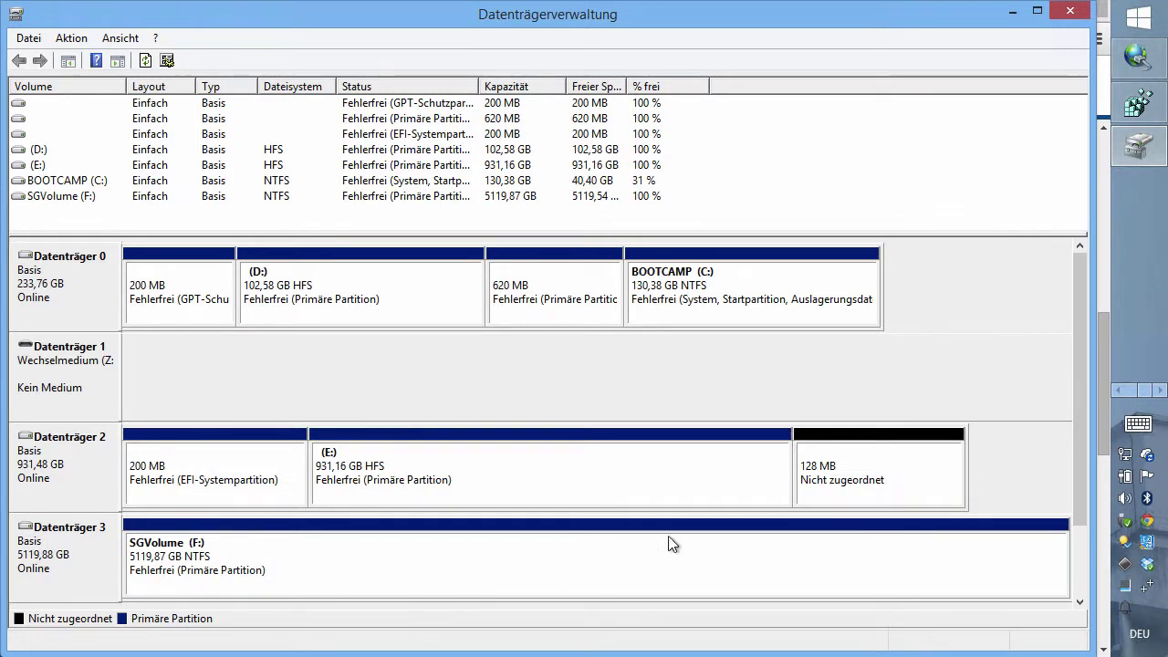
Switch to File Explorer, create a folder named Media on SGVolume (F:) and open it.
{"action": "left_click", "coordinate": [1117, 391]}
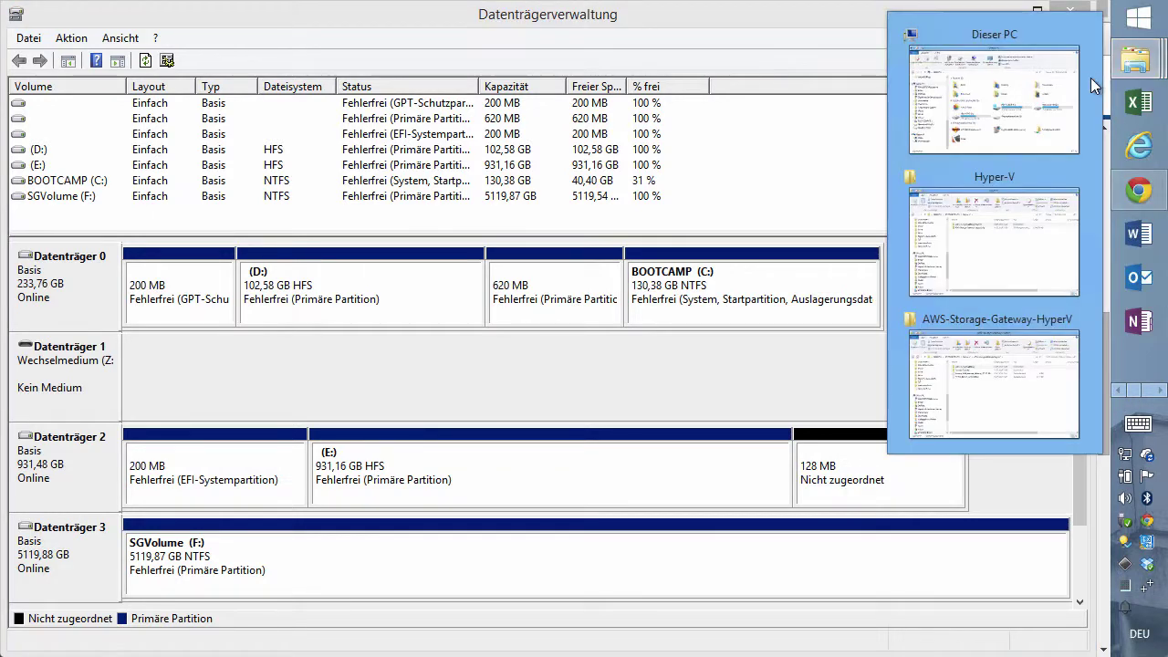
{"action": "left_click", "coordinate": [1004, 116]}
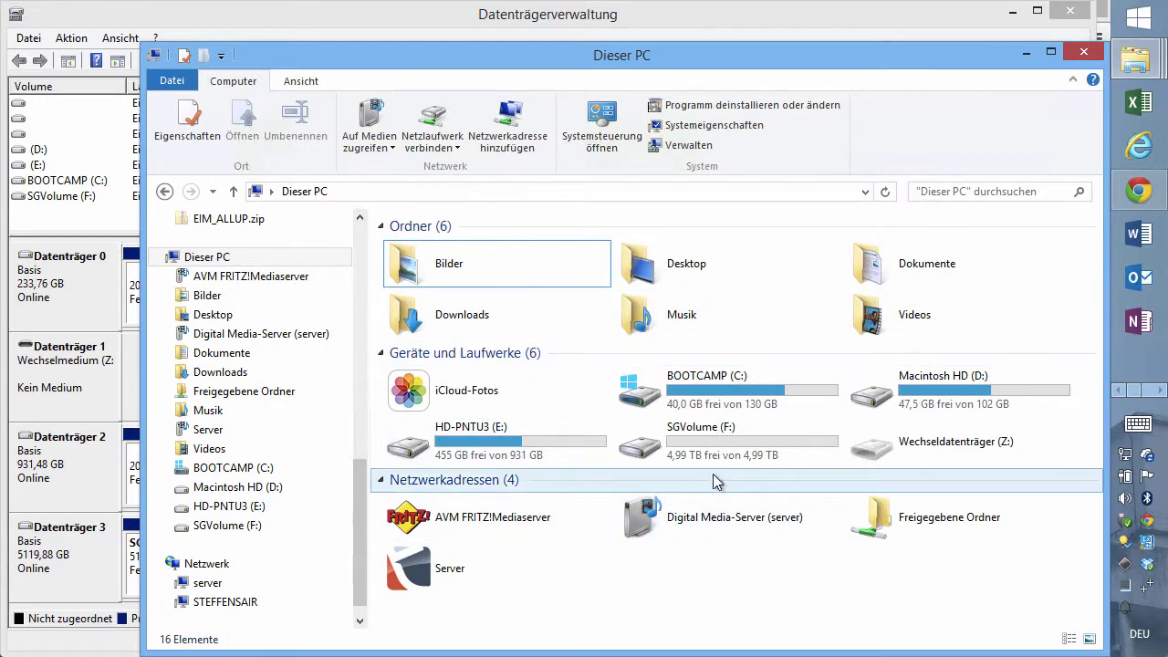
{"action": "double_click", "coordinate": [742, 463]}
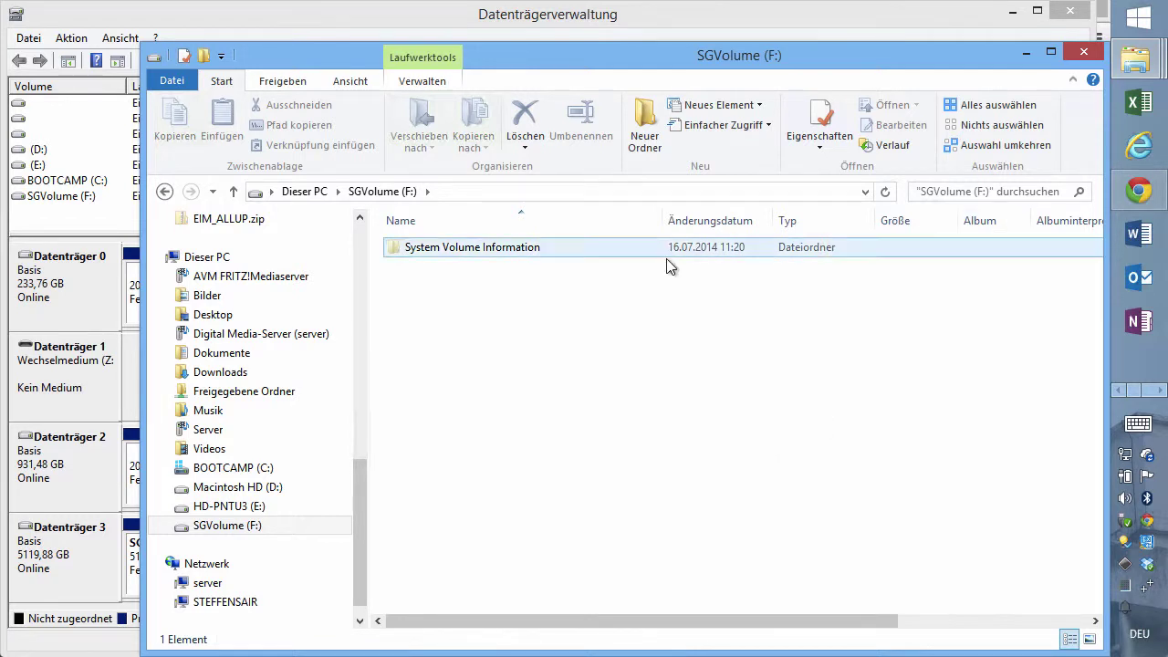
{"action": "right_click", "coordinate": [539, 348]}
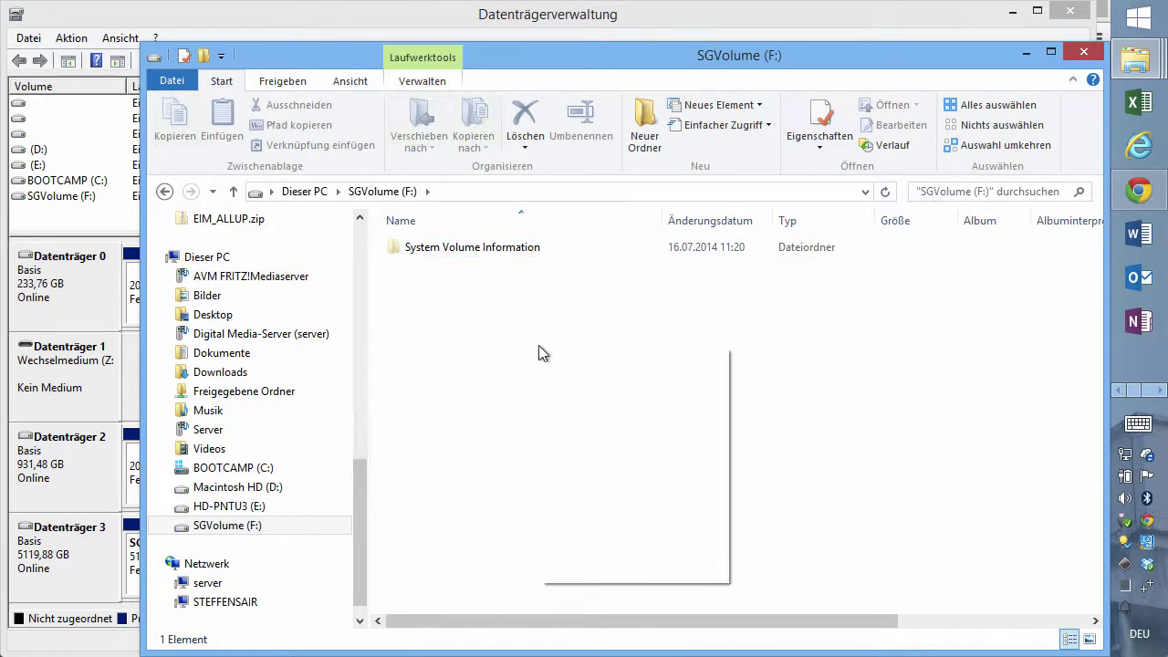
{"action": "mouse_move", "coordinate": [607, 545]}
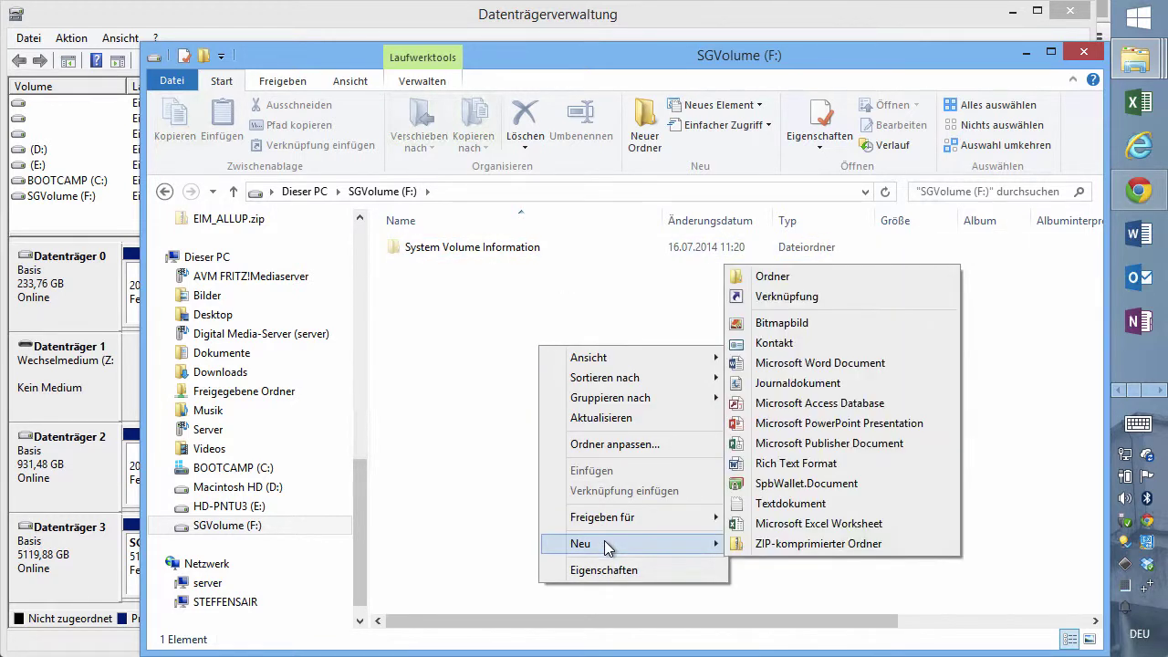
{"action": "left_click", "coordinate": [811, 276]}
{"action": "type", "text": "Media"}
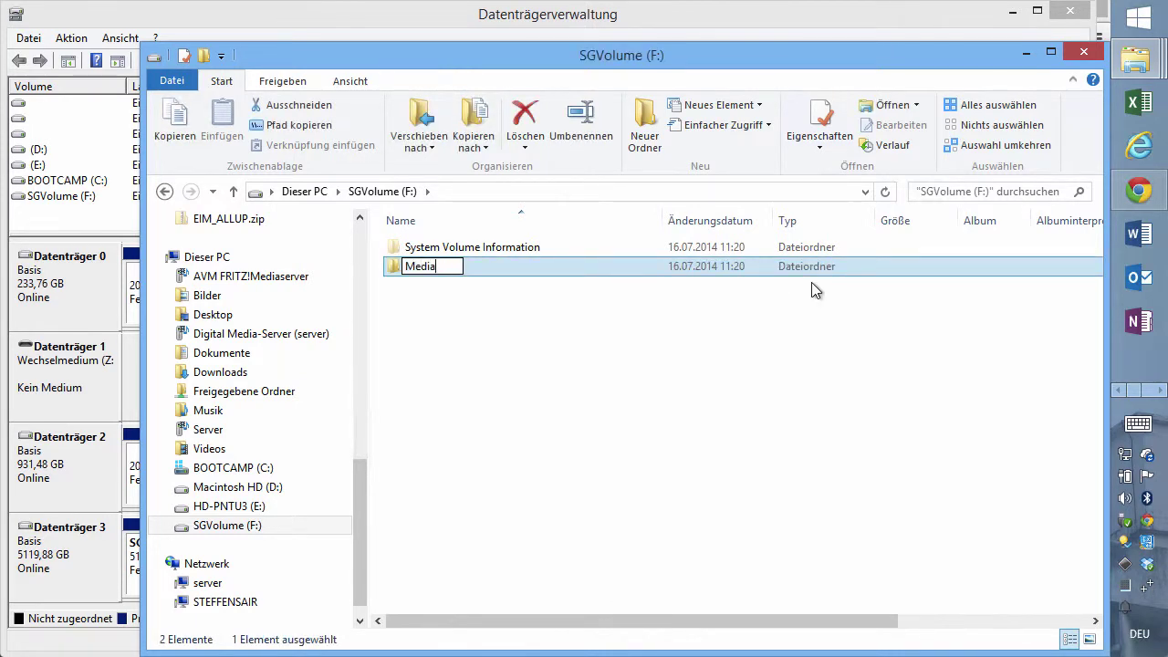
{"action": "key", "text": "Return"}
{"action": "key", "text": "Return"}
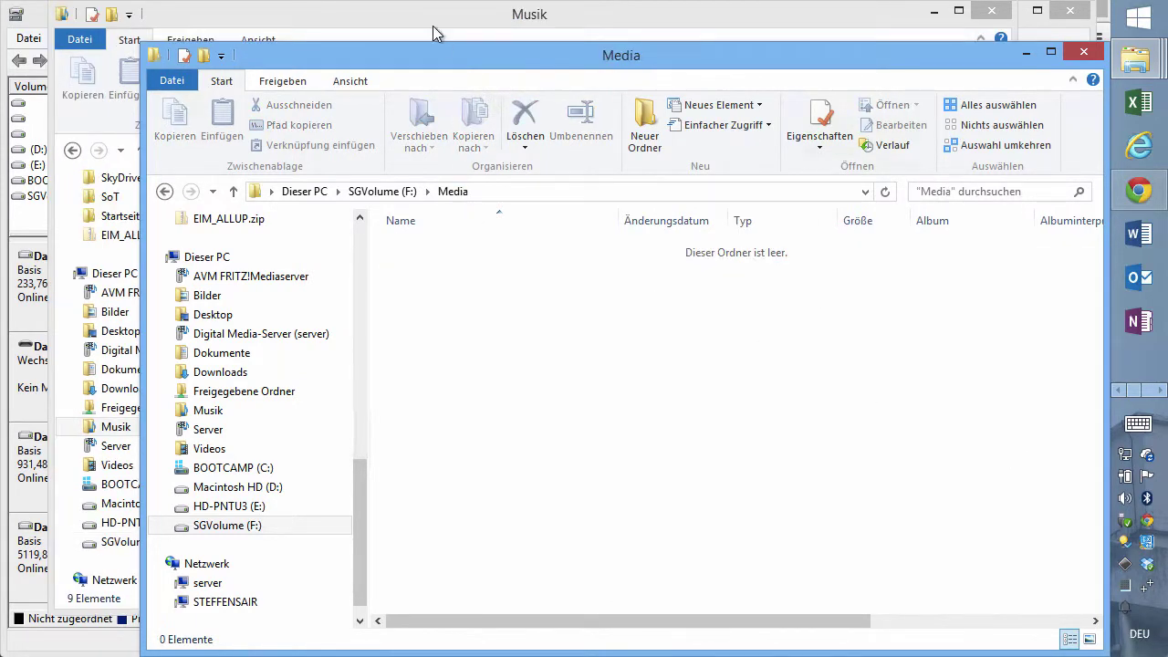
Copy the Amazon MP3 and Chillout folders from Musik into the Media folder on SGVolume.
{"action": "left_click", "coordinate": [432, 26]}
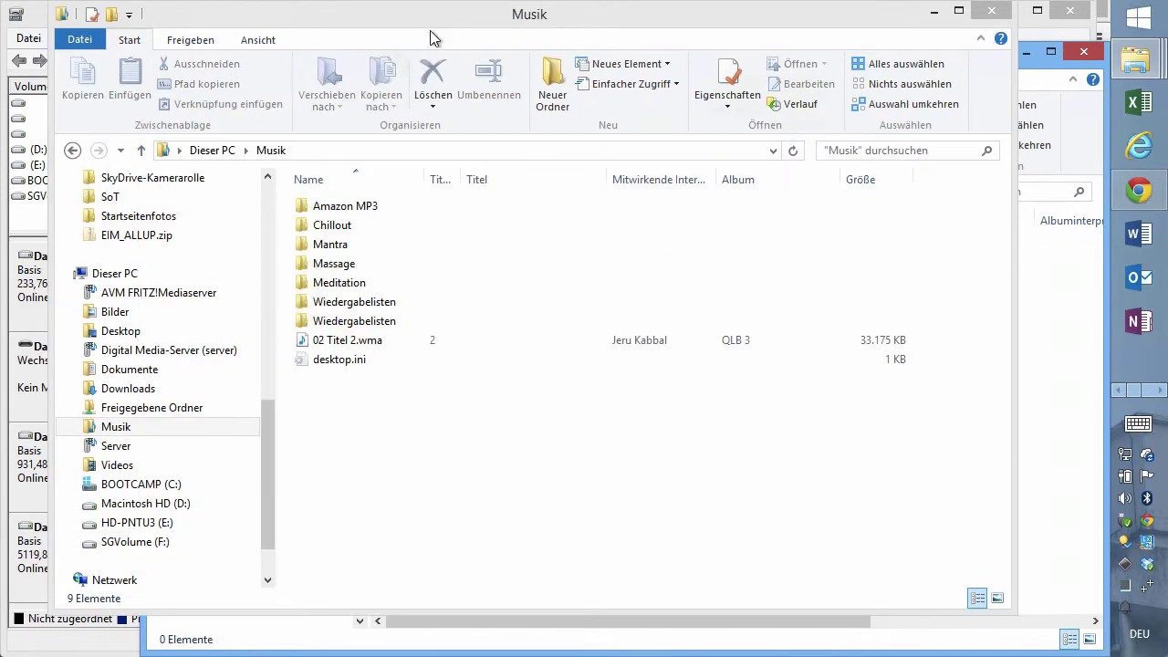
{"action": "left_click_drag", "start_coordinate": [374, 205], "coordinate": [1053, 371]}
{"action": "left_click", "coordinate": [1053, 372]}
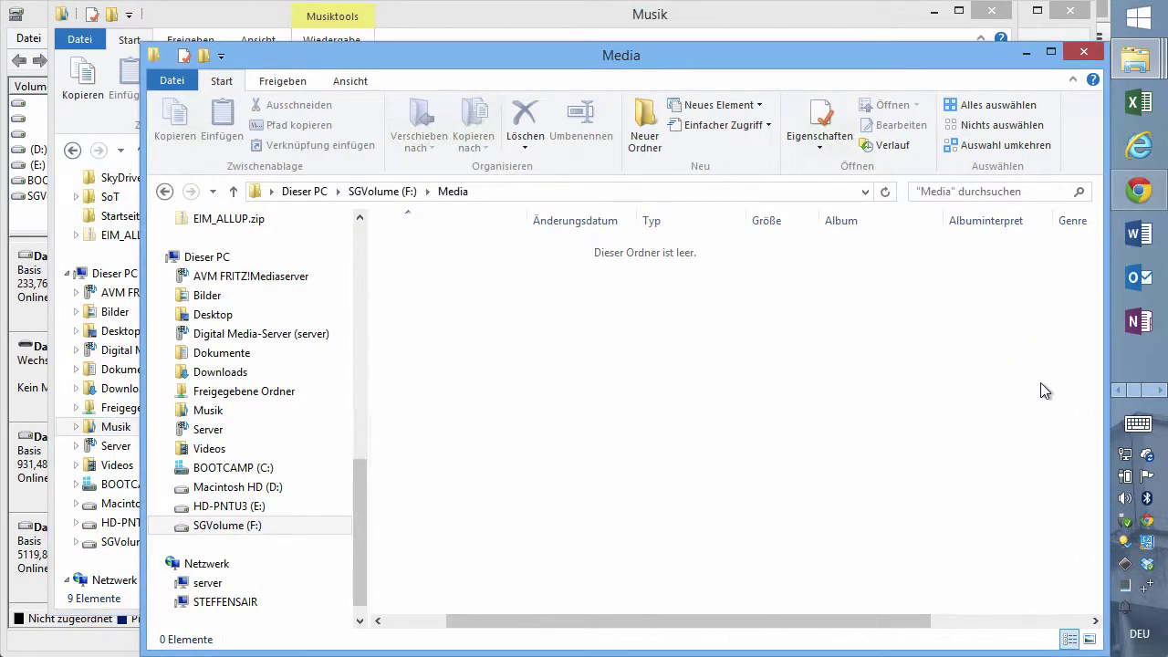
{"action": "left_click", "coordinate": [116, 426]}
{"action": "left_click_drag", "start_coordinate": [358, 232], "coordinate": [1080, 334]}
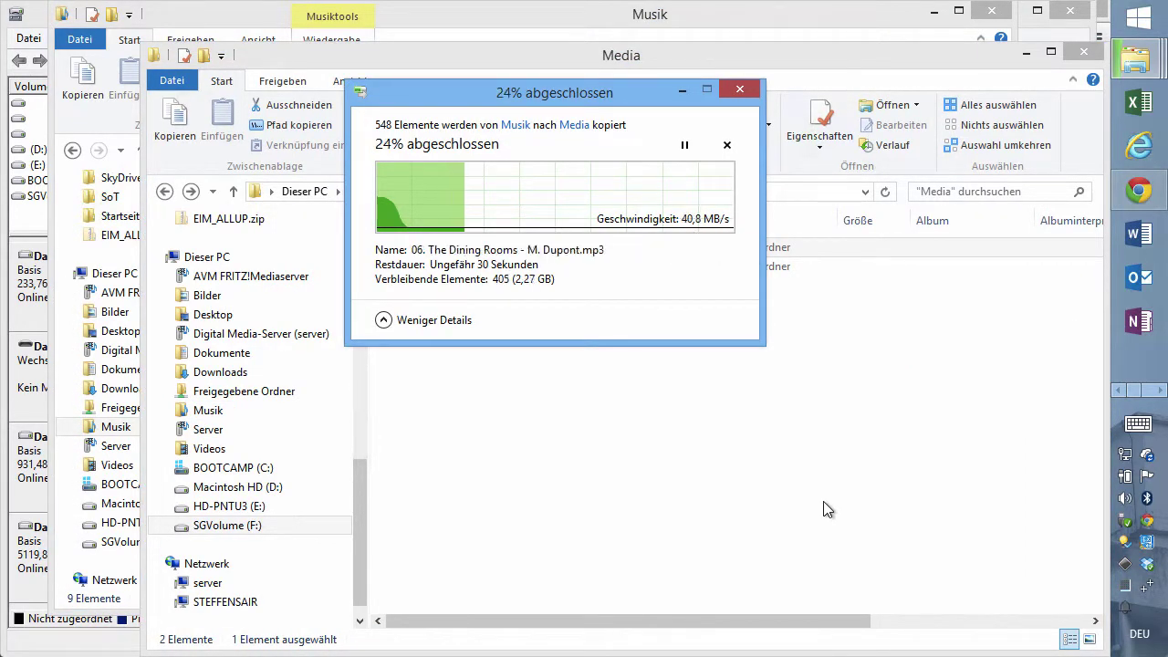
{"action": "right_click", "coordinate": [1126, 585]}
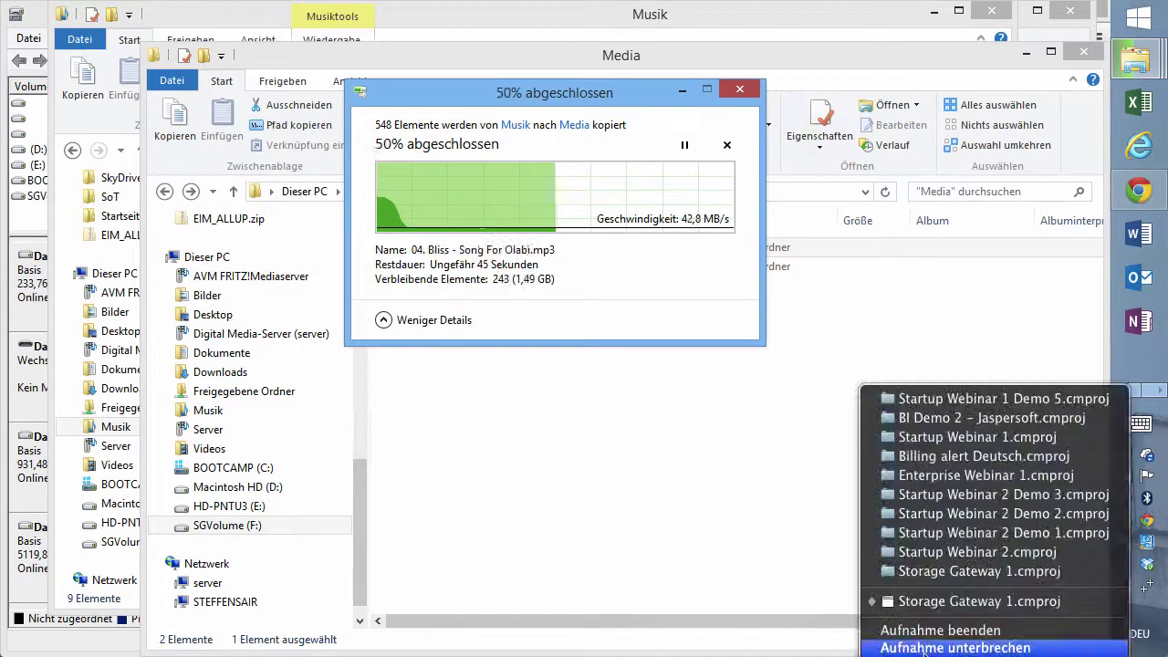
{"action": "left_click", "coordinate": [954, 648]}
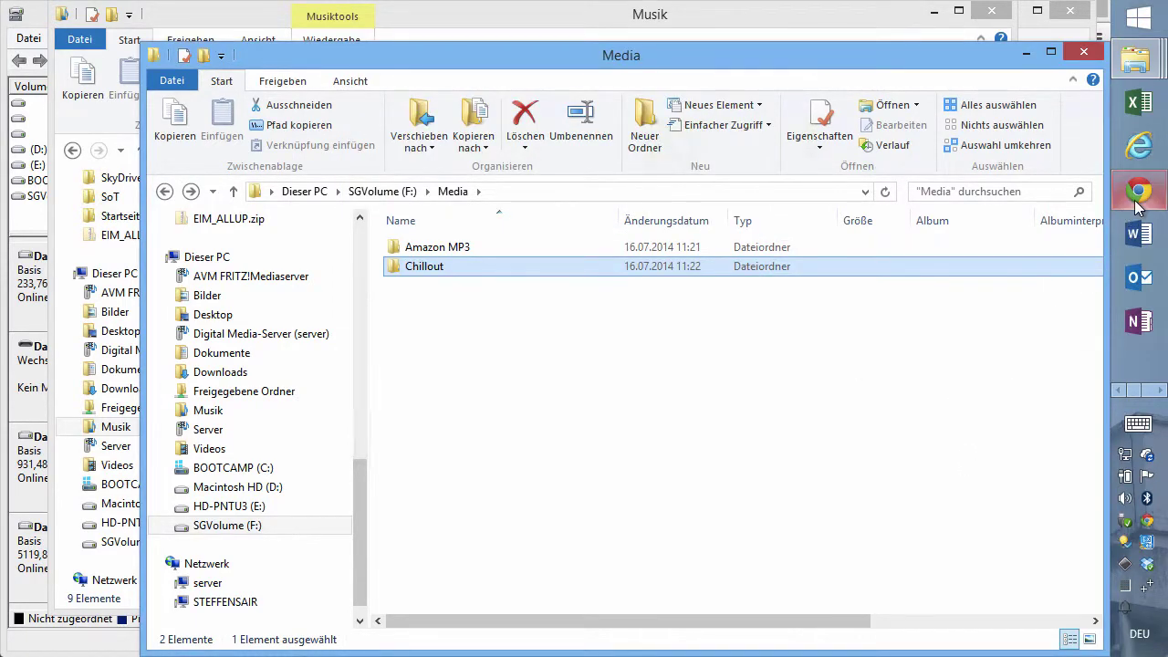
Switch to the AWS console in Chrome and add a snapshot schedule for vol-C56183BE from 00:00 GMT, every 1 hour, described as "Jede Stunde".
{"action": "left_click", "coordinate": [1128, 195]}
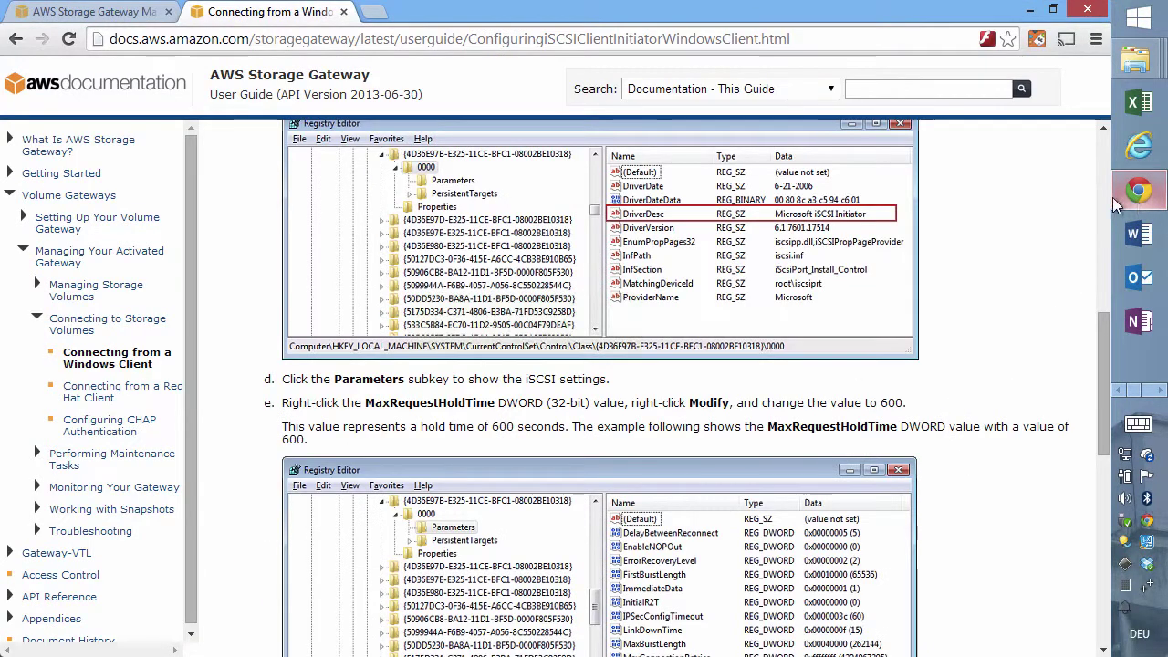
{"action": "left_click", "coordinate": [108, 12]}
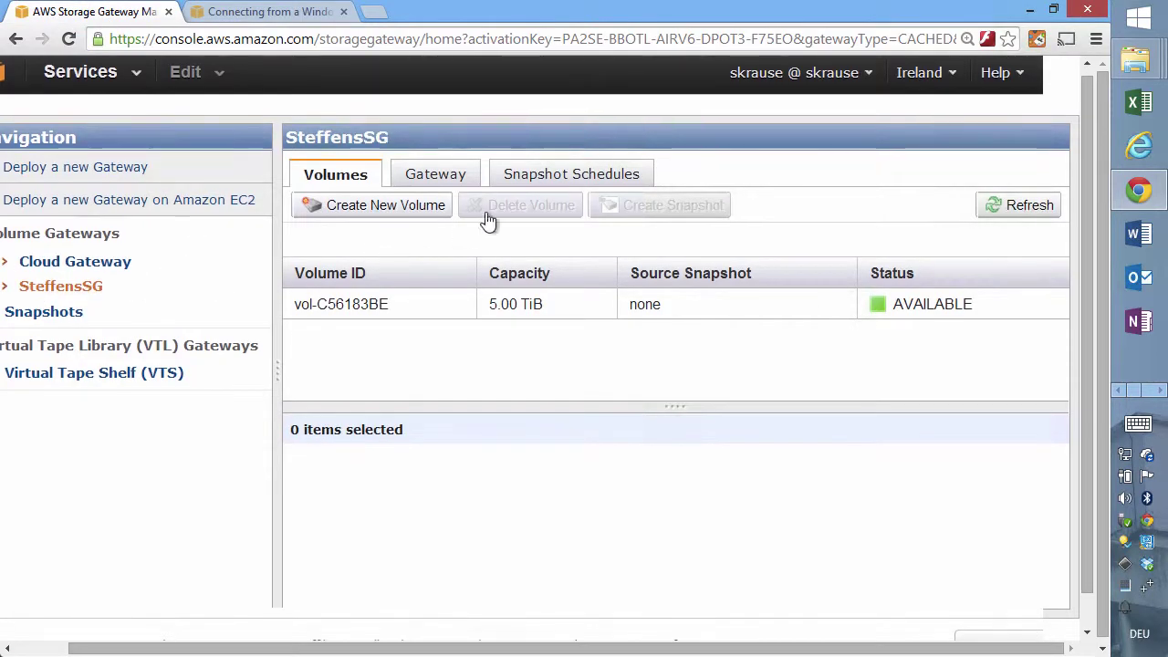
{"action": "left_click", "coordinate": [579, 174]}
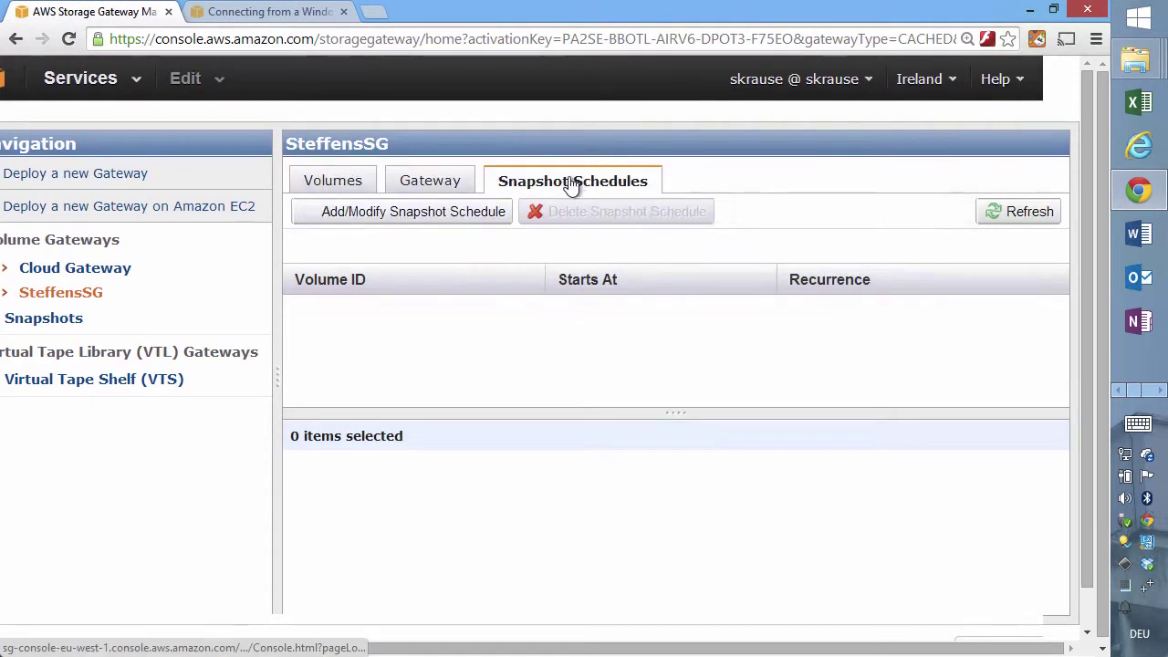
{"action": "left_click", "coordinate": [344, 219]}
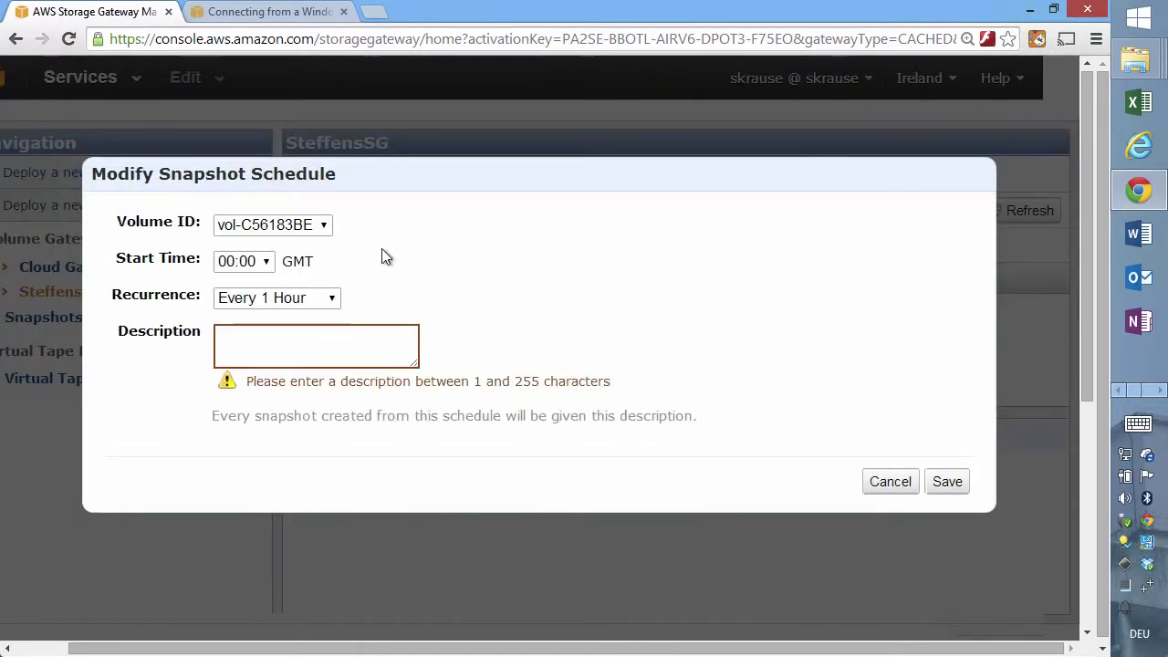
{"action": "left_click", "coordinate": [254, 336]}
{"action": "type", "text": "Jede Stunde"}
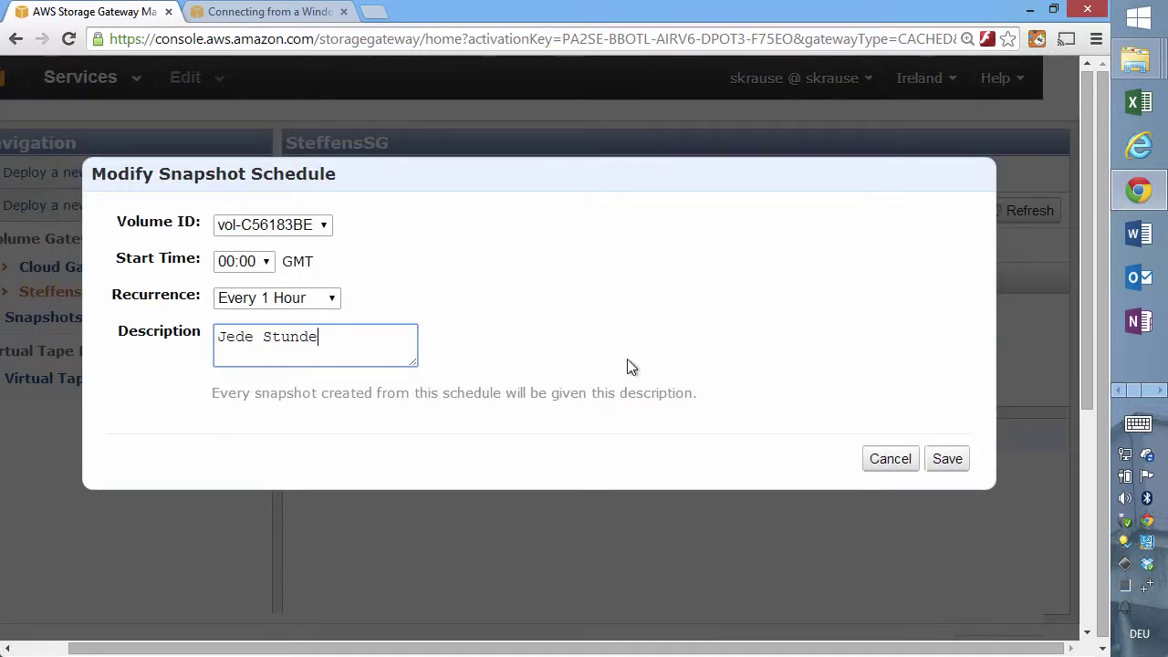
{"action": "left_click", "coordinate": [946, 462]}
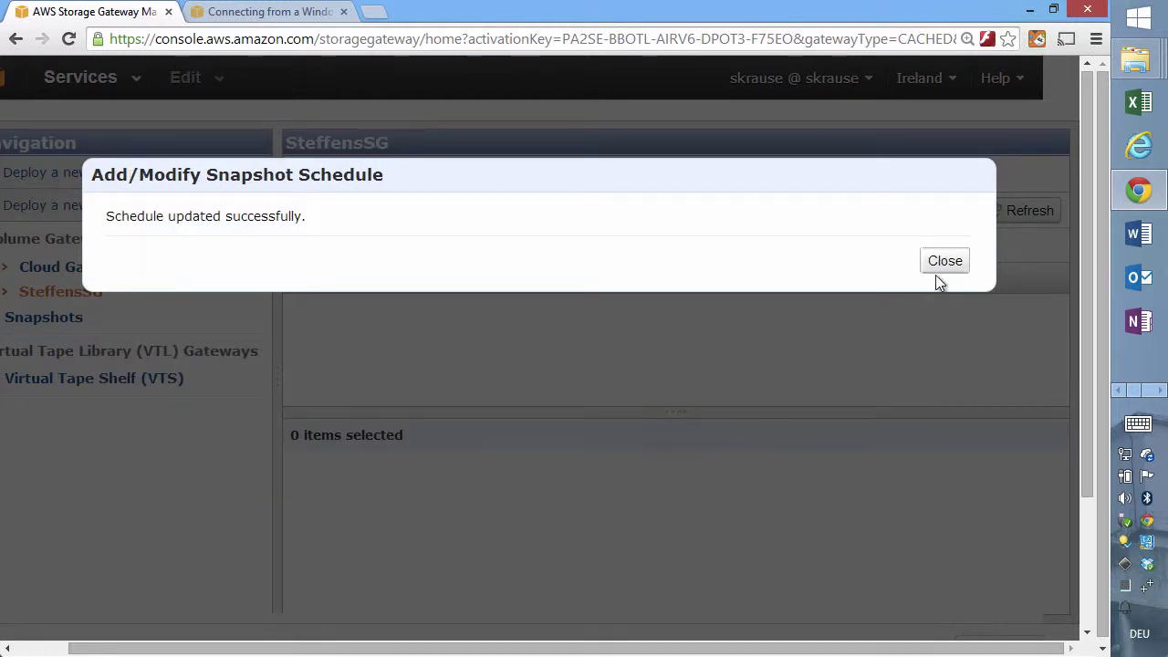
{"action": "left_click", "coordinate": [943, 271]}
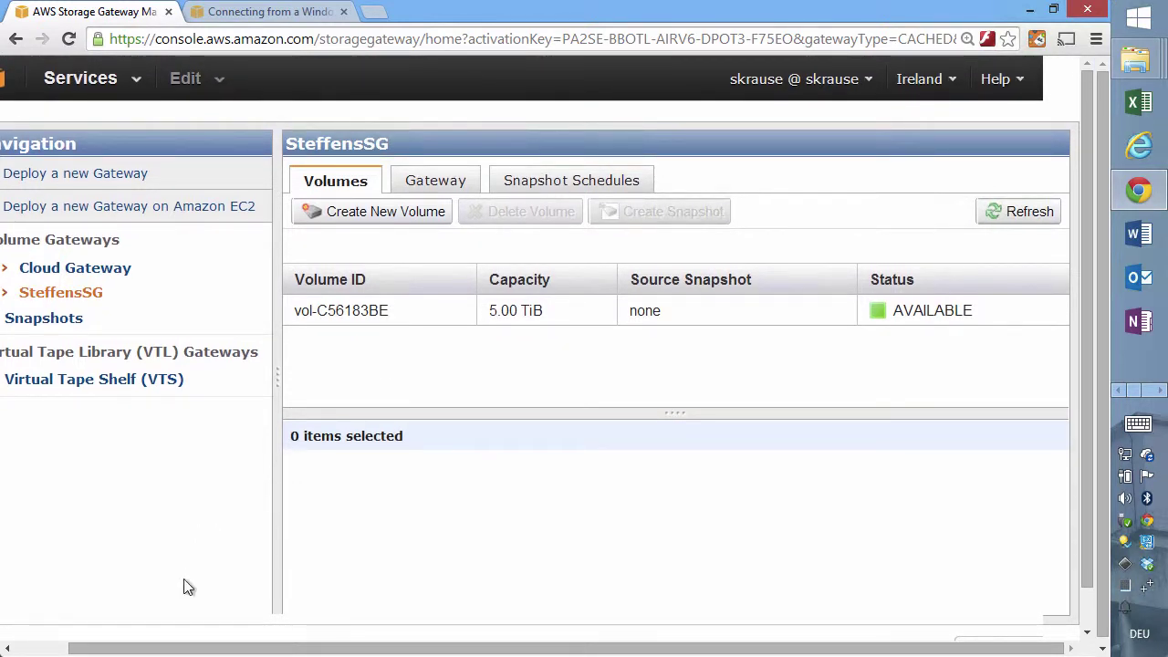
Review the Cloud Gateway's volumes and snapshot schedule, and the list of existing snapshots.
{"action": "left_click_drag", "start_coordinate": [201, 649], "coordinate": [128, 649]}
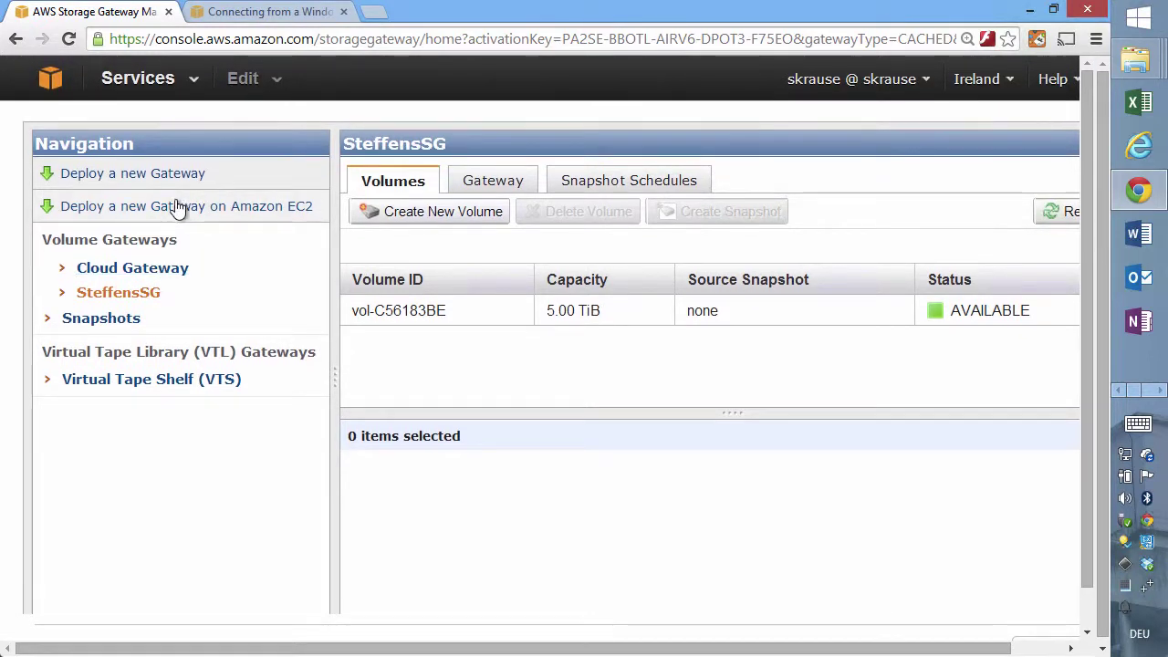
{"action": "left_click", "coordinate": [128, 270]}
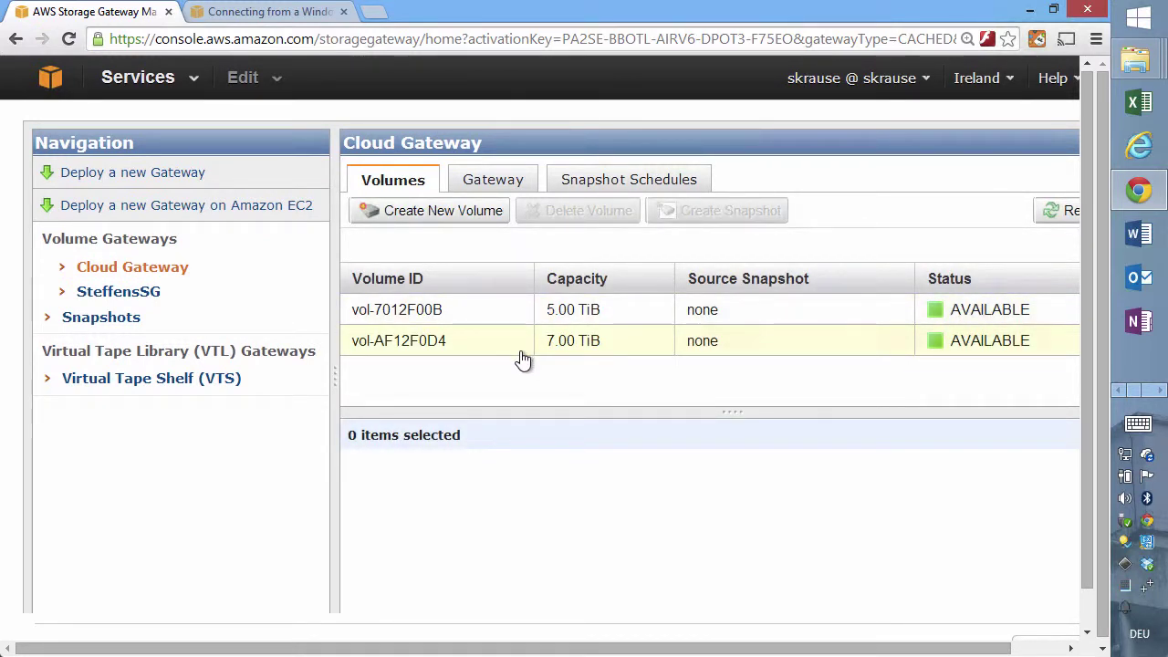
{"action": "left_click", "coordinate": [610, 183]}
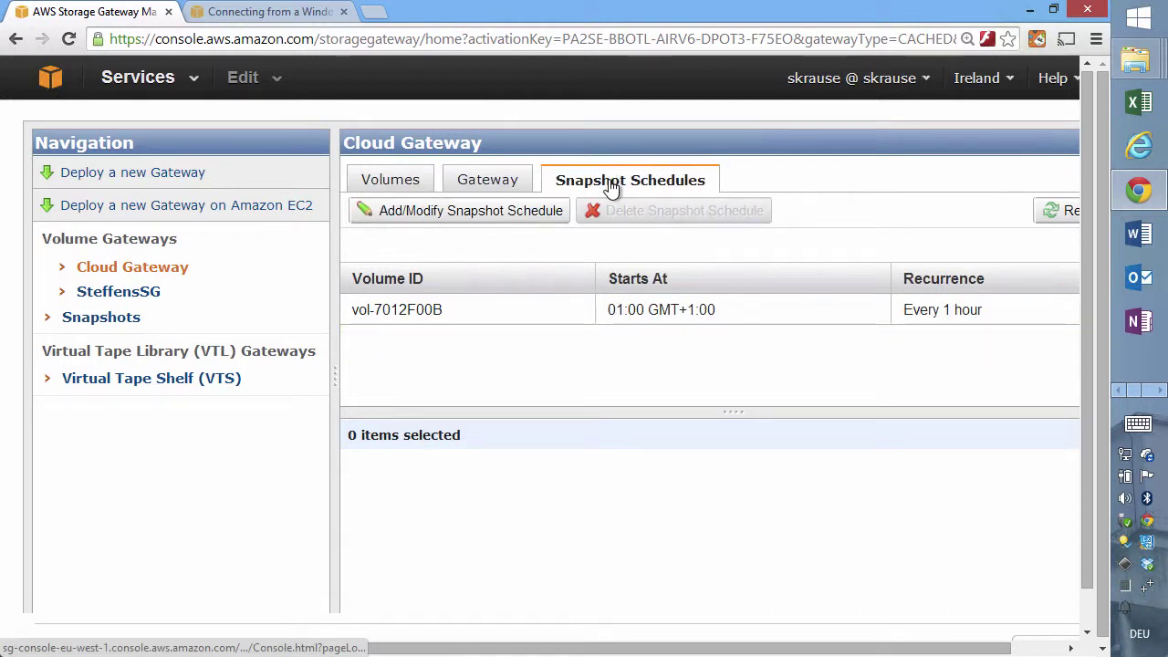
{"action": "left_click", "coordinate": [406, 183]}
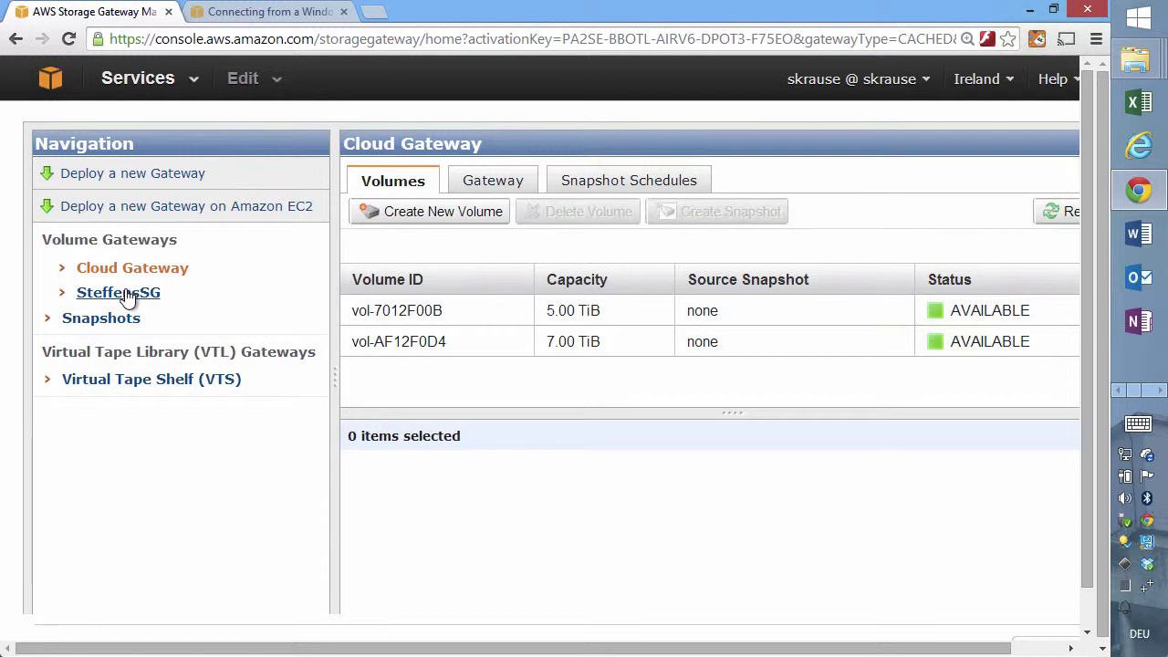
{"action": "left_click", "coordinate": [127, 293]}
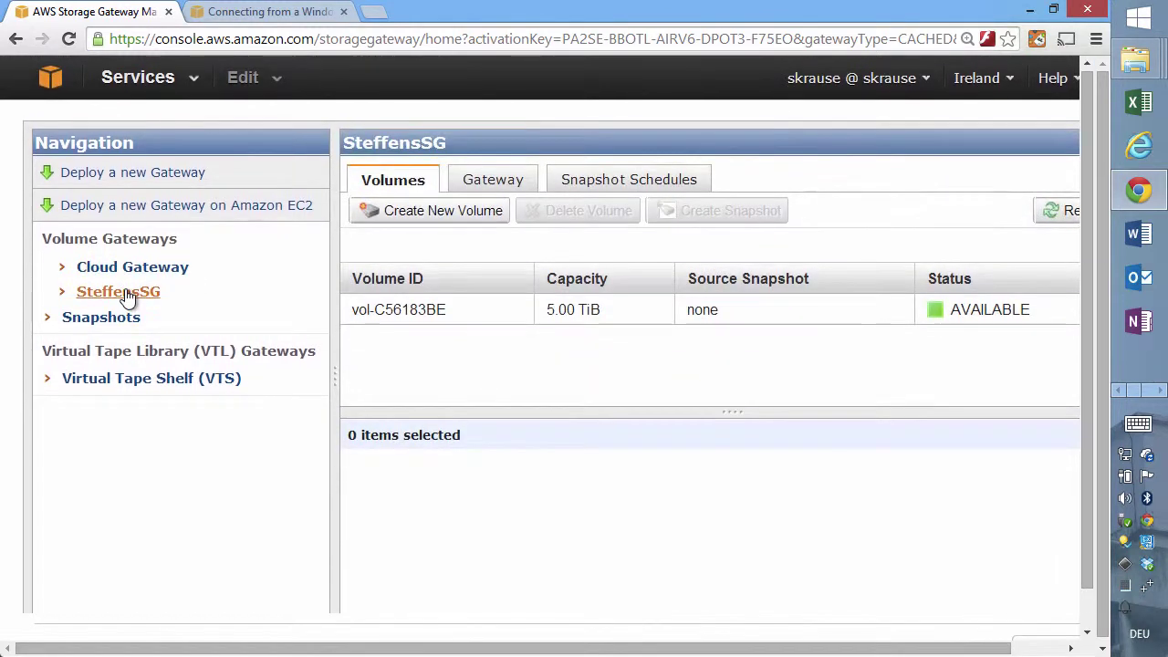
{"action": "left_click", "coordinate": [106, 319]}
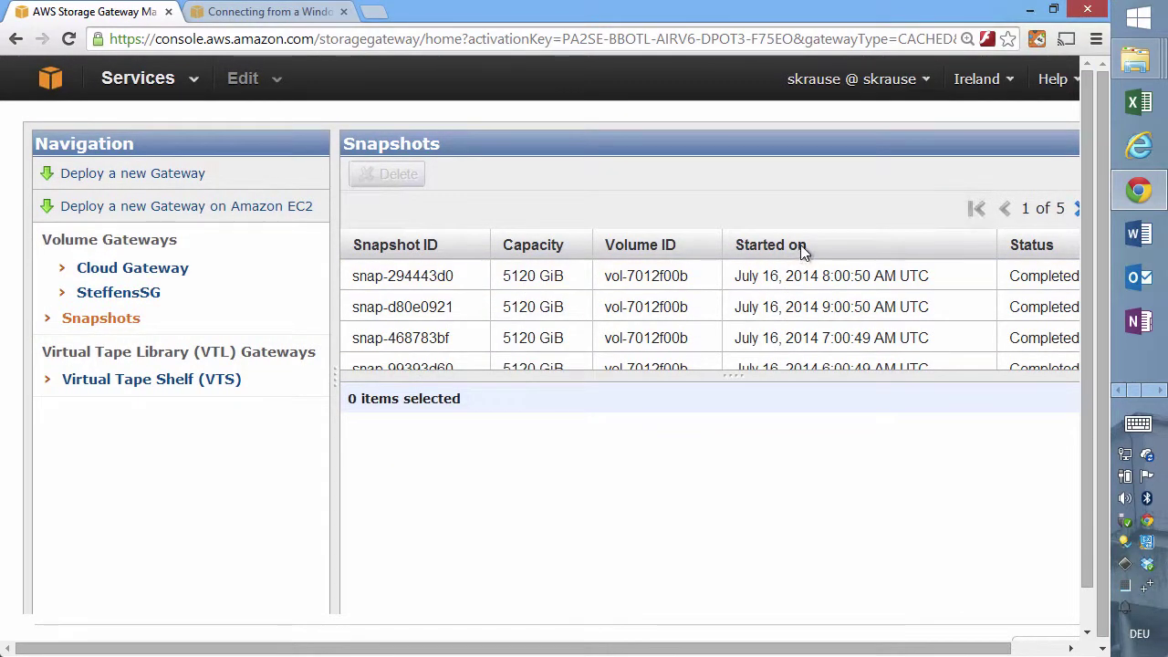
{"action": "scroll", "coordinate": [721, 279], "scroll_direction": "down", "scroll_amount": 1}
{"action": "scroll", "coordinate": [698, 334], "scroll_direction": "up", "scroll_amount": 1}
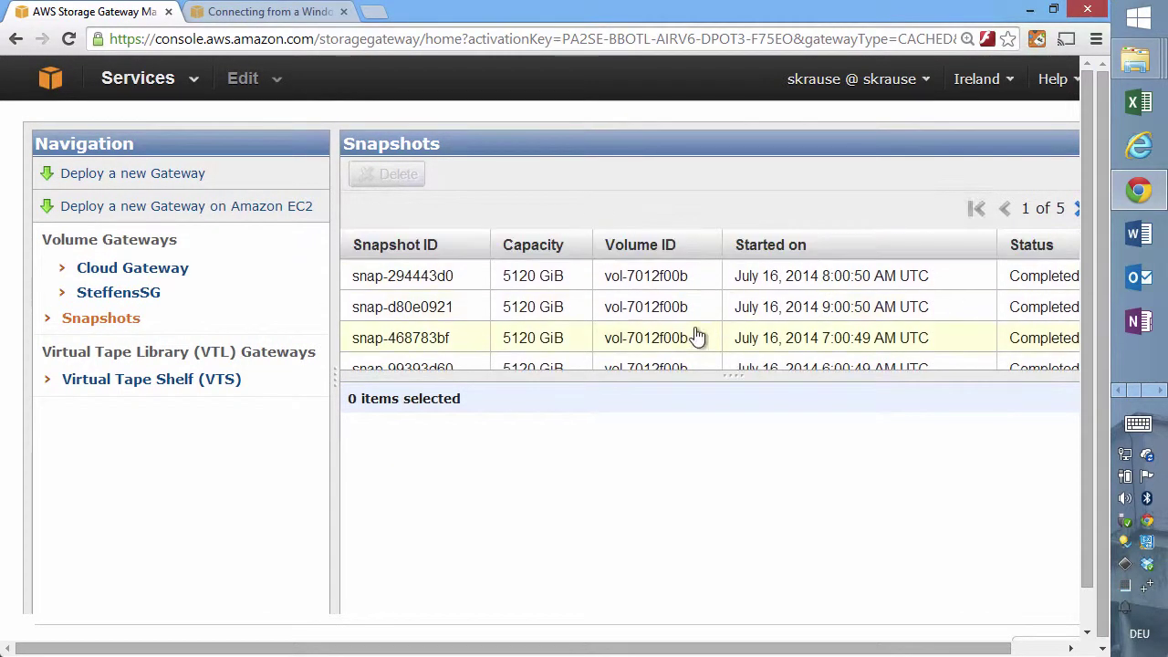
Select the snapshot started on July 16, 2014 at 9:00:50 AM UTC and copy its ID, snap-d80e0921.
{"action": "left_click", "coordinate": [432, 316]}
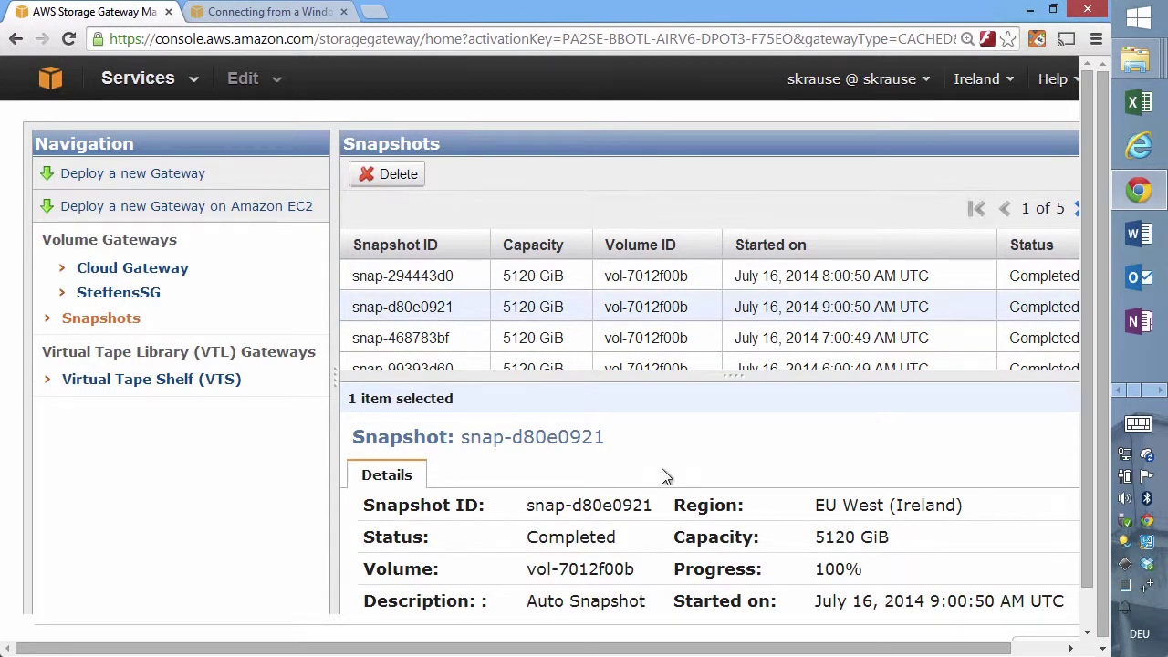
{"action": "left_click_drag", "start_coordinate": [610, 442], "coordinate": [468, 440]}
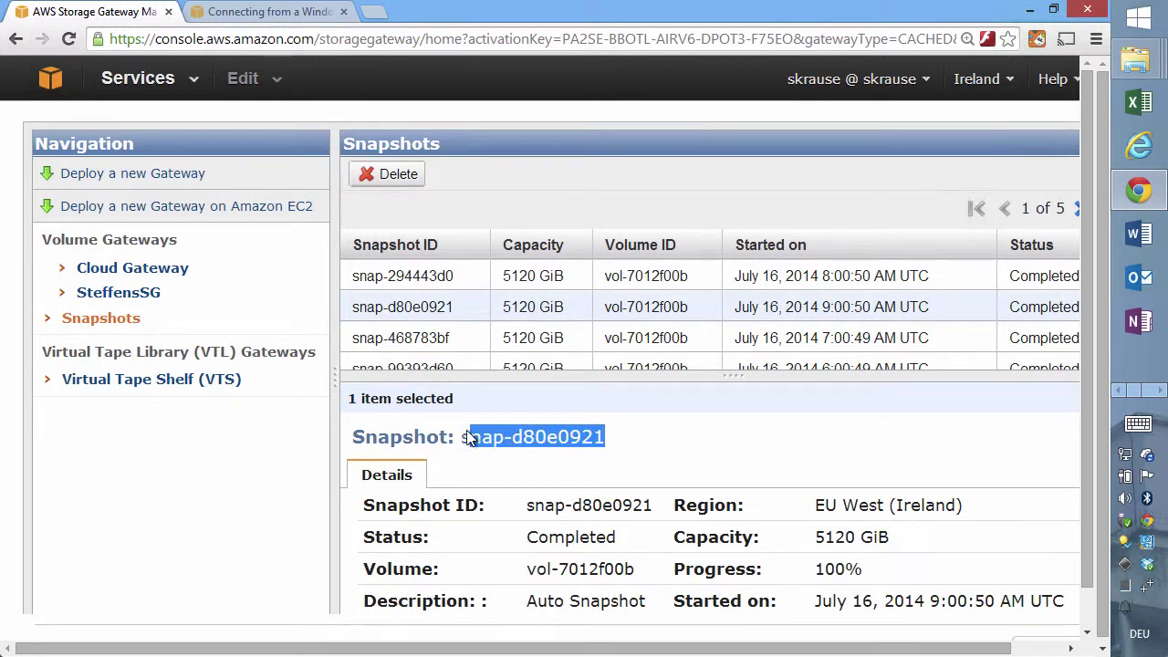
{"action": "right_click", "coordinate": [504, 440]}
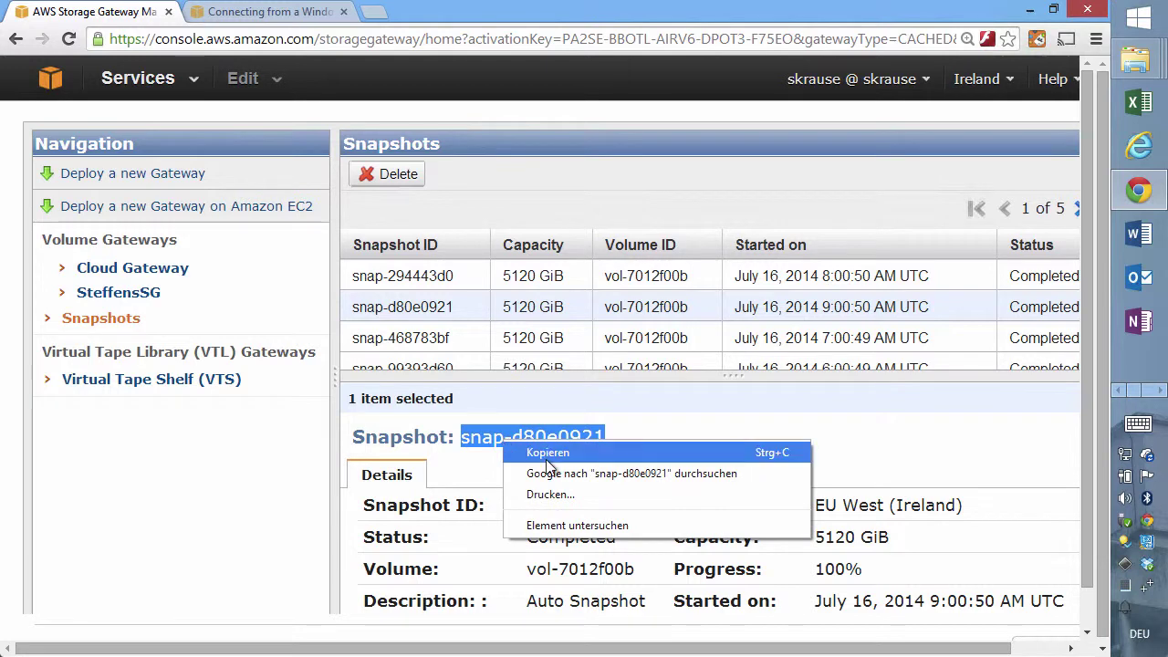
{"action": "left_click", "coordinate": [546, 459]}
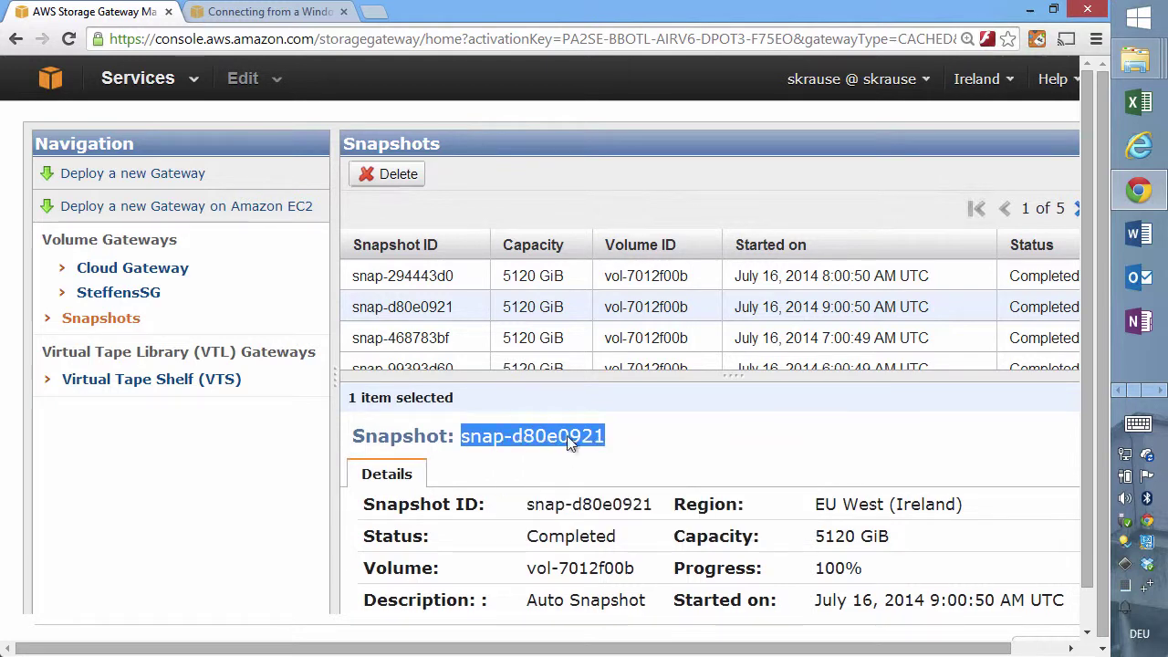
Create a 5 TB volume on the SteffensSG gateway with target name fromsnap, based on snapshot snap-d80e0921, and refresh the volume list.
{"action": "left_click", "coordinate": [135, 294]}
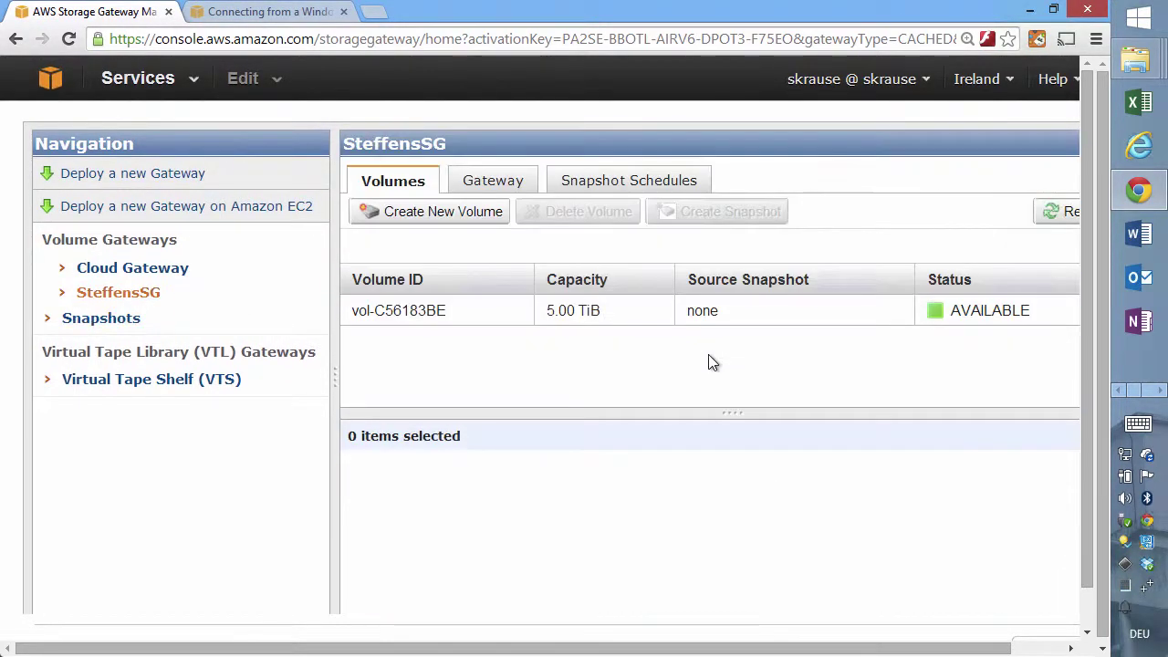
{"action": "left_click", "coordinate": [418, 211]}
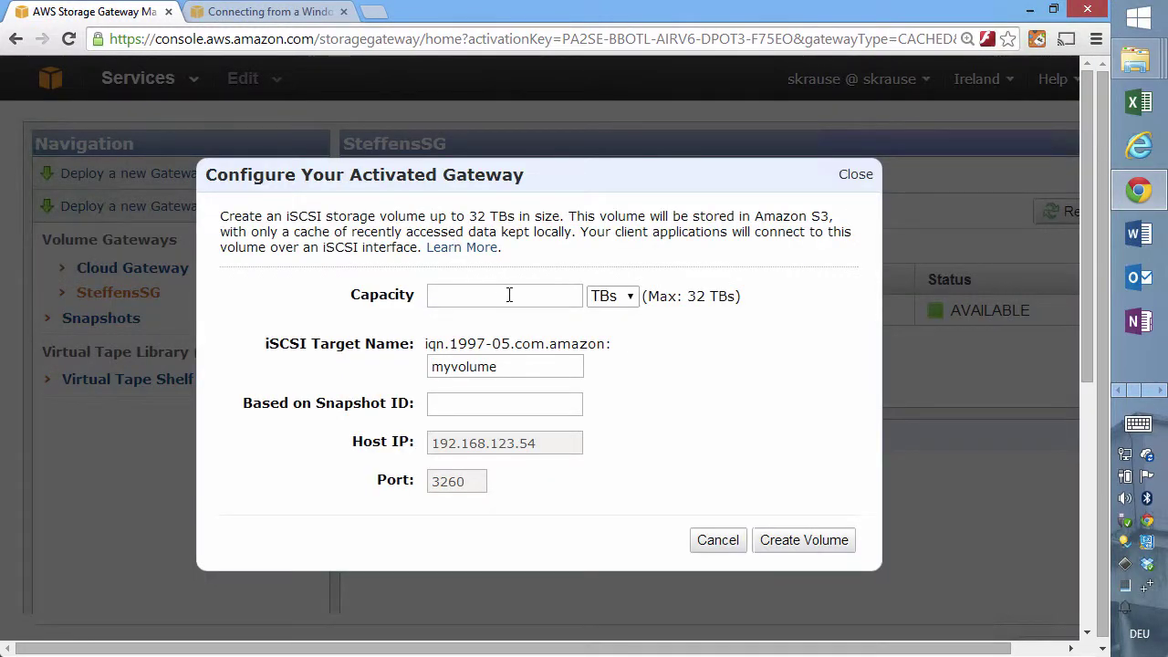
{"action": "left_click", "coordinate": [509, 295]}
{"action": "type", "text": "5"}
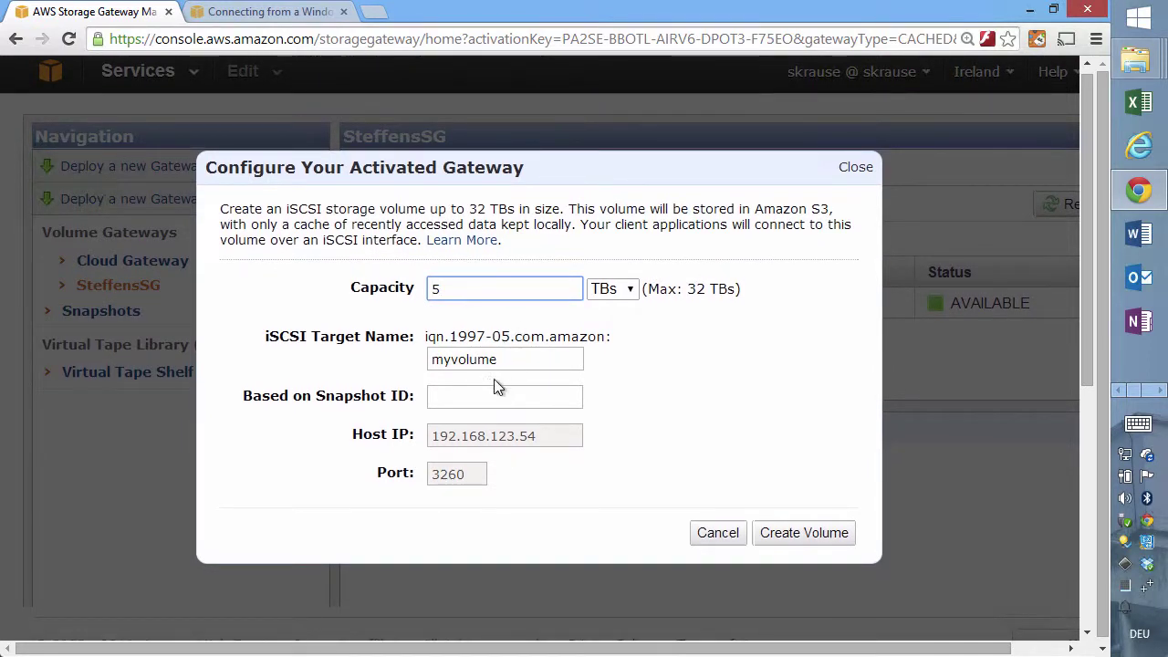
{"action": "left_click_drag", "start_coordinate": [495, 358], "coordinate": [373, 348]}
{"action": "type", "text": "fromsnap"}
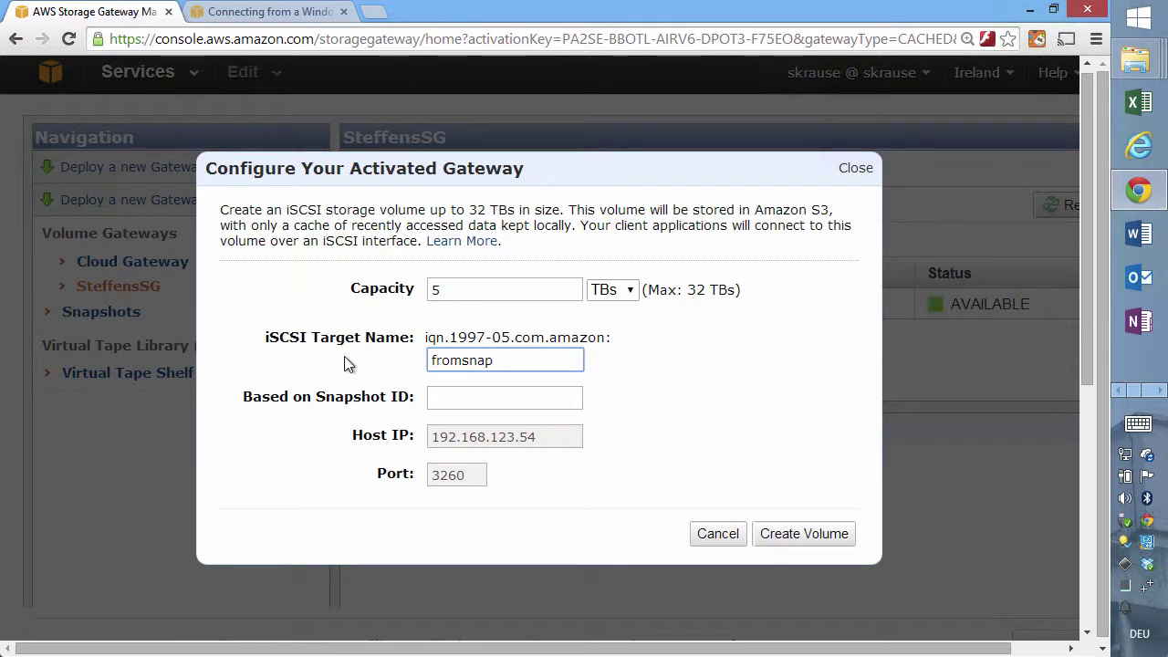
{"action": "left_click", "coordinate": [465, 398]}
{"action": "right_click", "coordinate": [466, 397]}
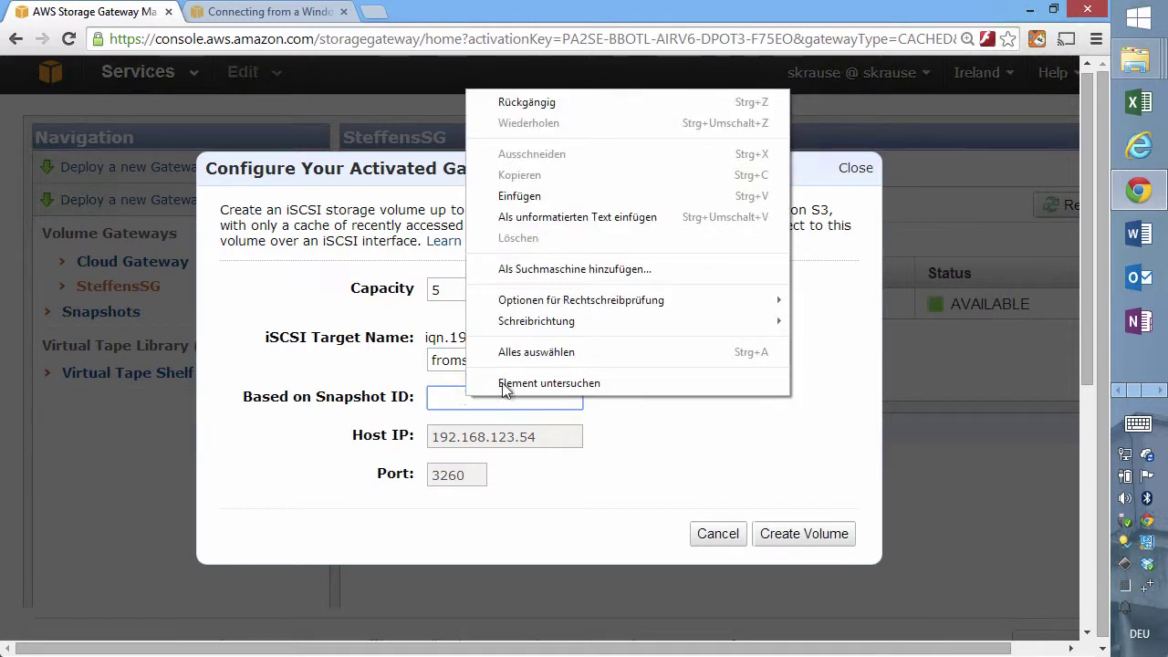
{"action": "left_click", "coordinate": [547, 196]}
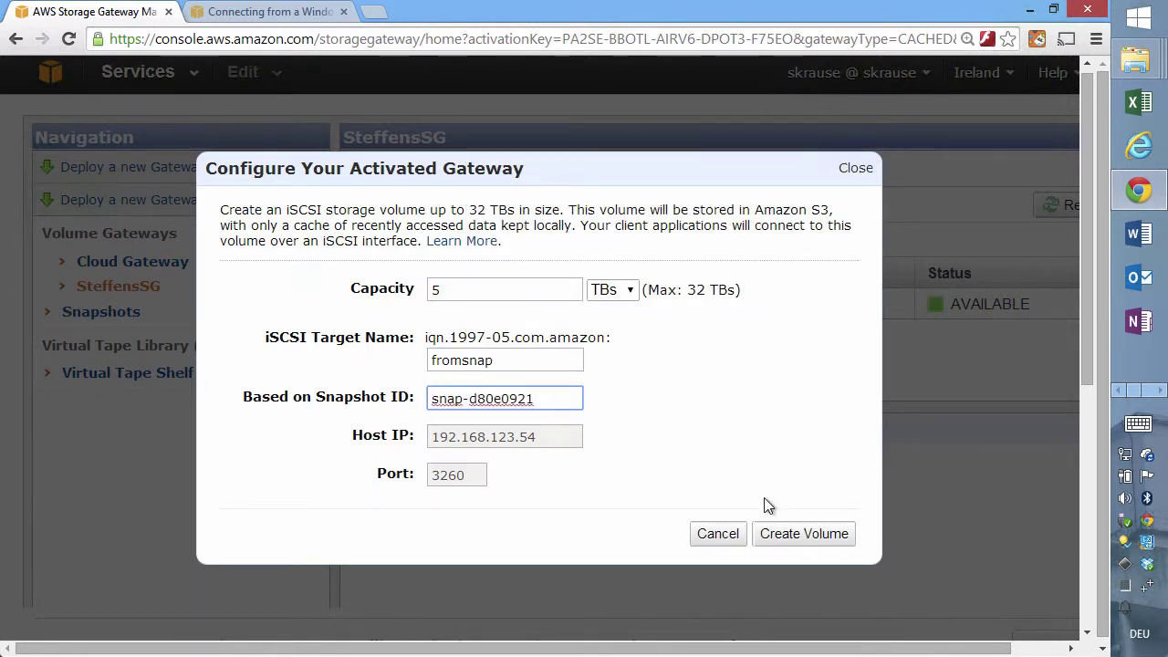
{"action": "left_click", "coordinate": [796, 540]}
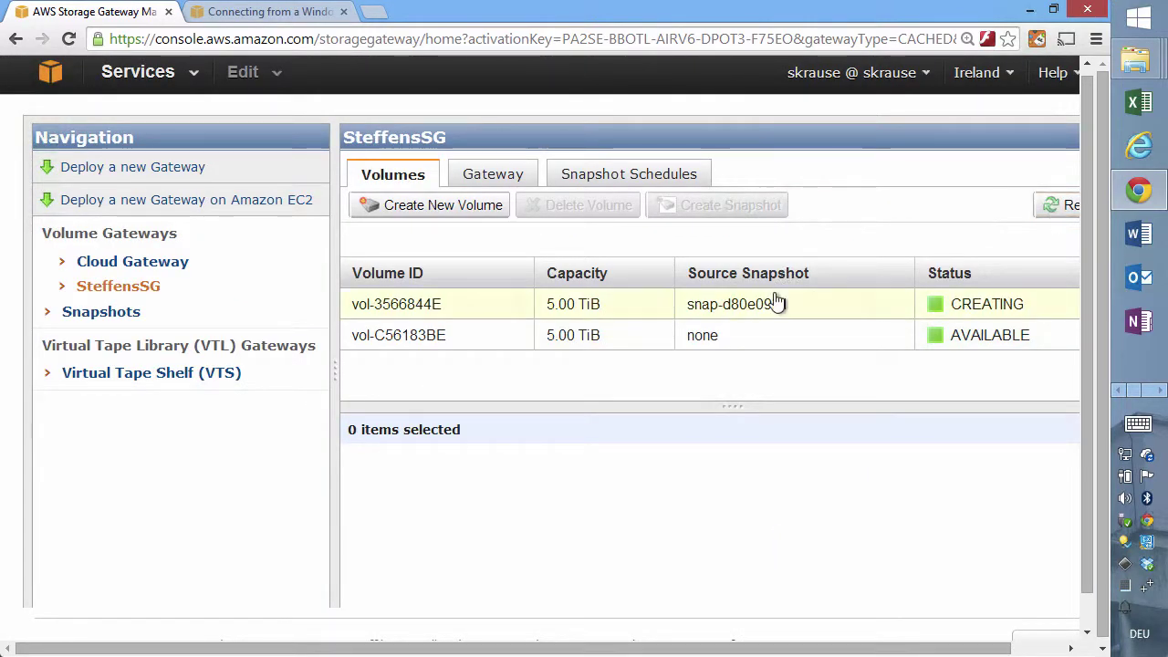
{"action": "left_click", "coordinate": [775, 304]}
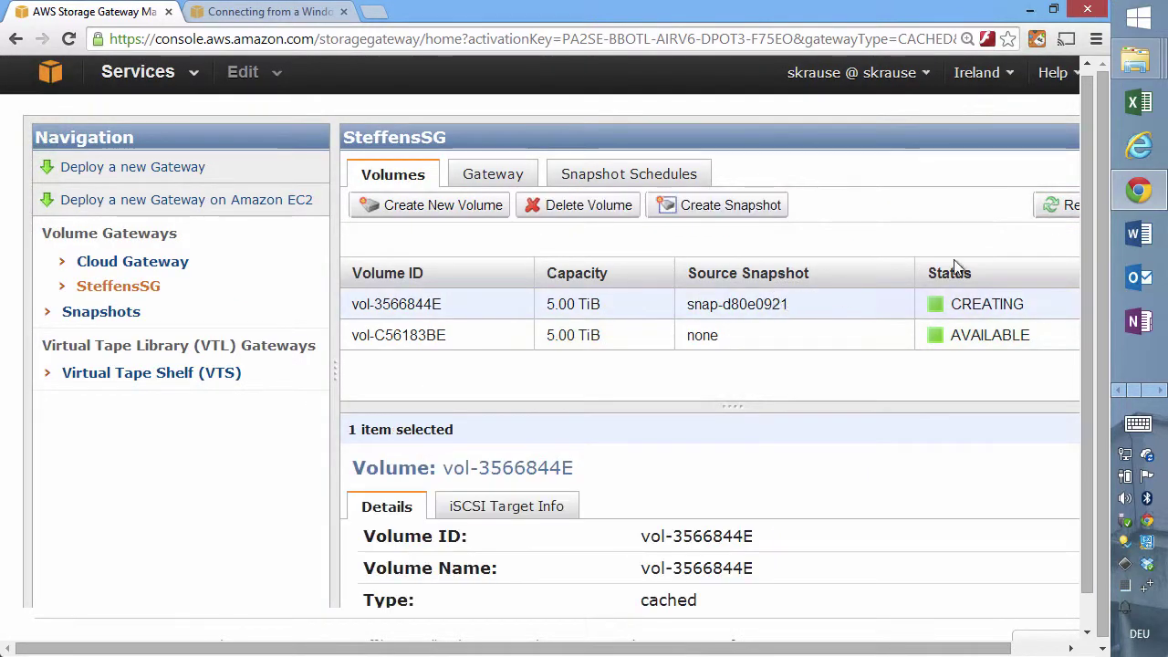
{"action": "left_click", "coordinate": [1056, 210]}
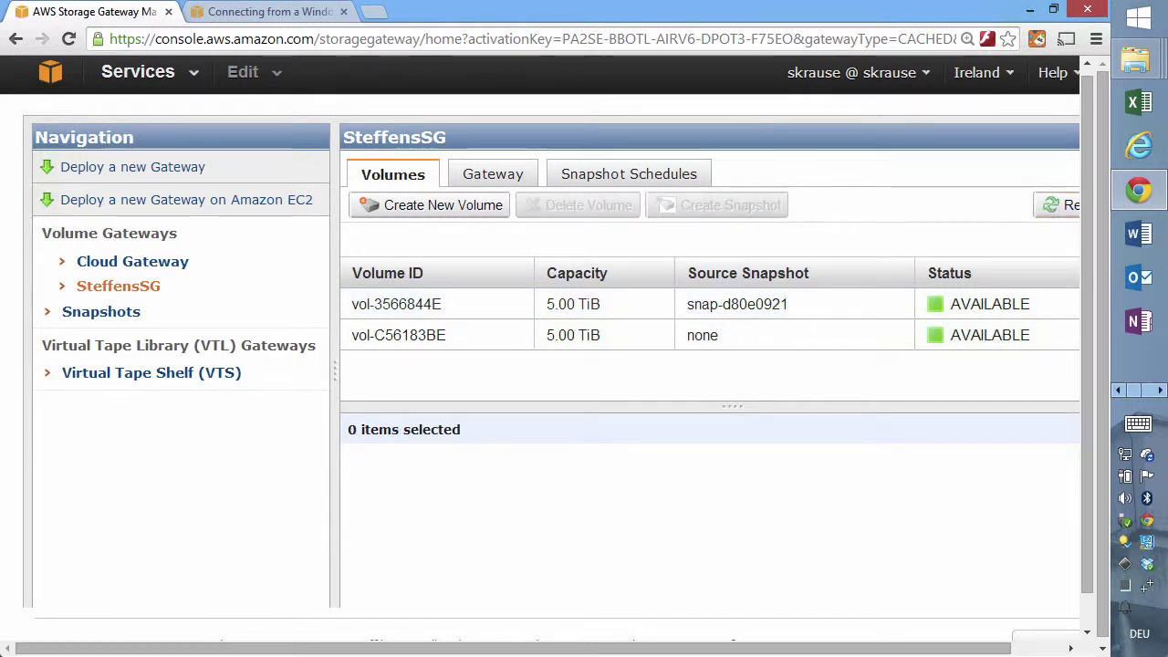
Switch to the iSCSI Initiator, refresh the discovered targets and connect to iqn.1997-05.com.amazon:fromsnap, keeping it as a preferred target.
{"action": "left_click", "coordinate": [1162, 391]}
{"action": "left_click", "coordinate": [1162, 392]}
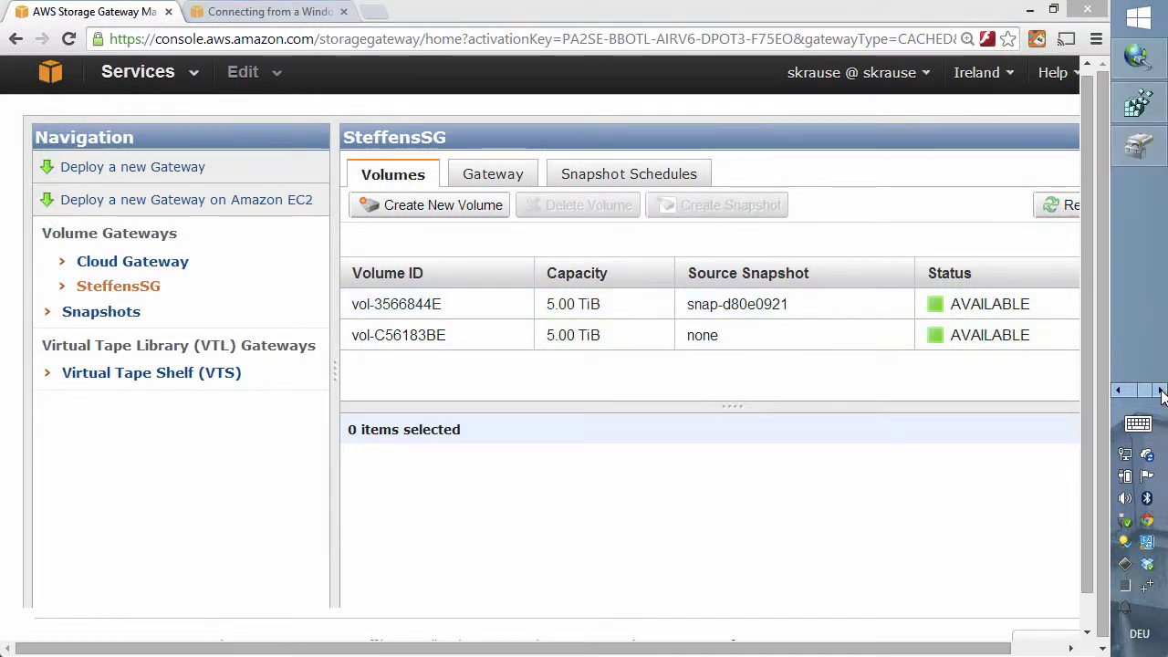
{"action": "left_click", "coordinate": [1137, 62]}
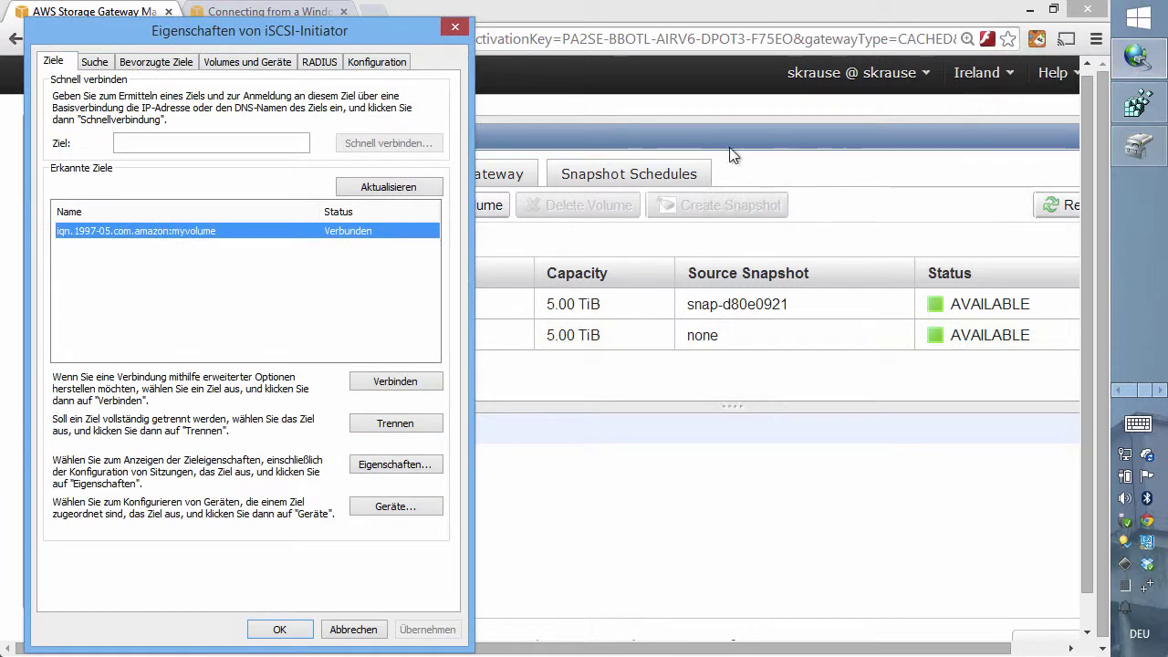
{"action": "left_click", "coordinate": [400, 186]}
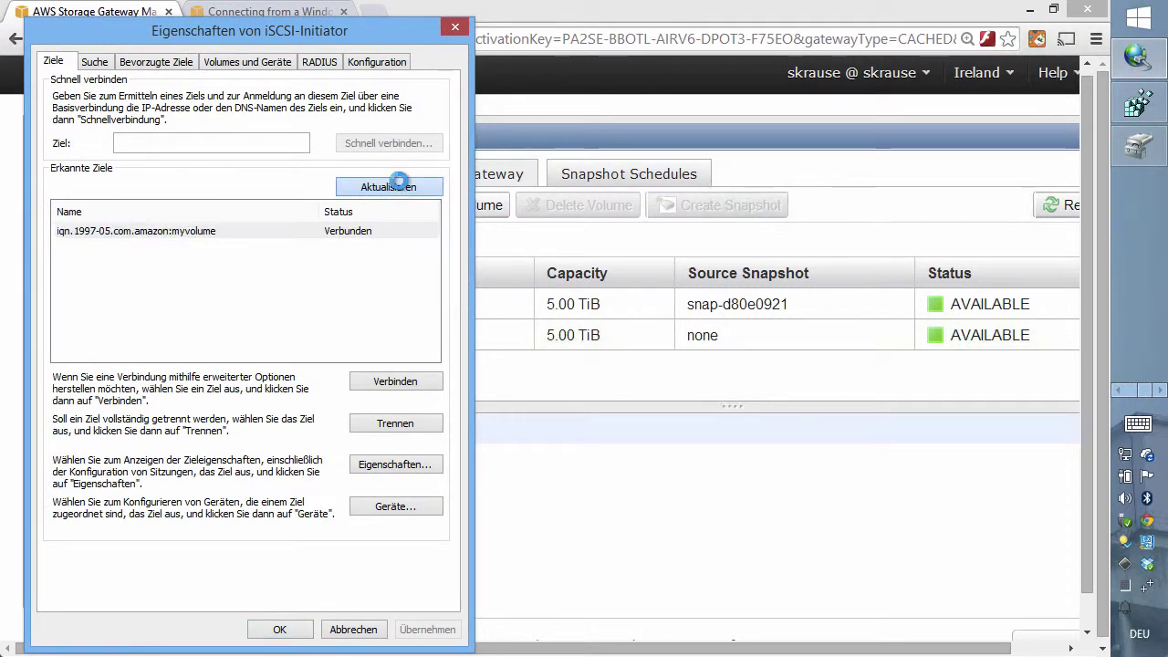
{"action": "left_click", "coordinate": [399, 231]}
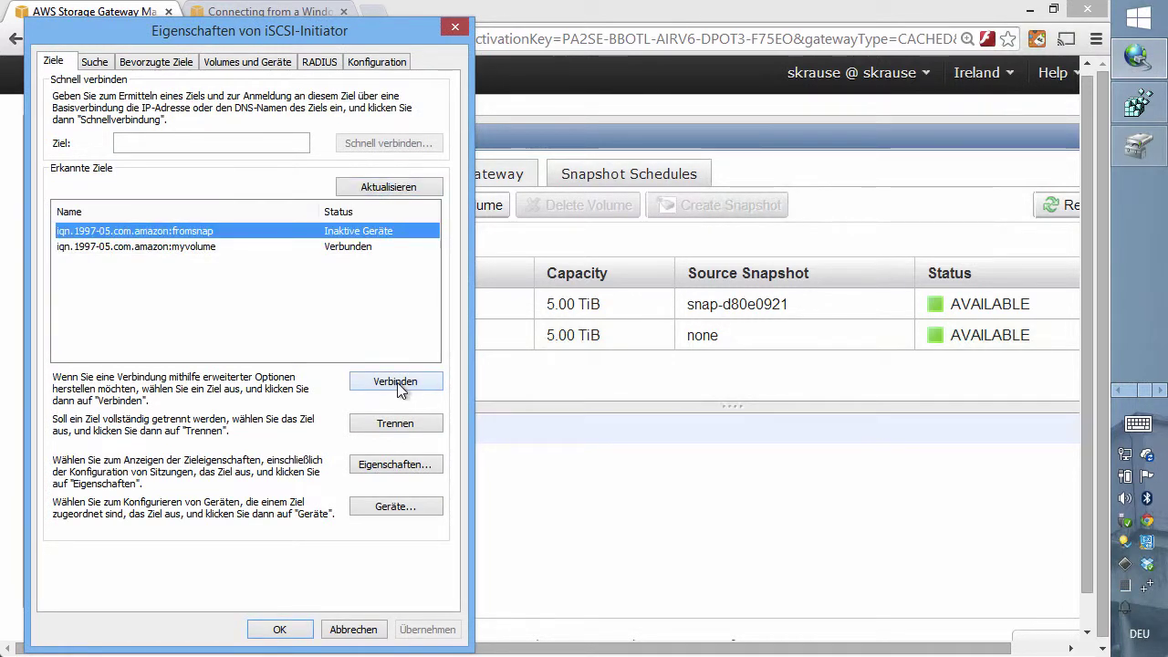
{"action": "left_click", "coordinate": [397, 382]}
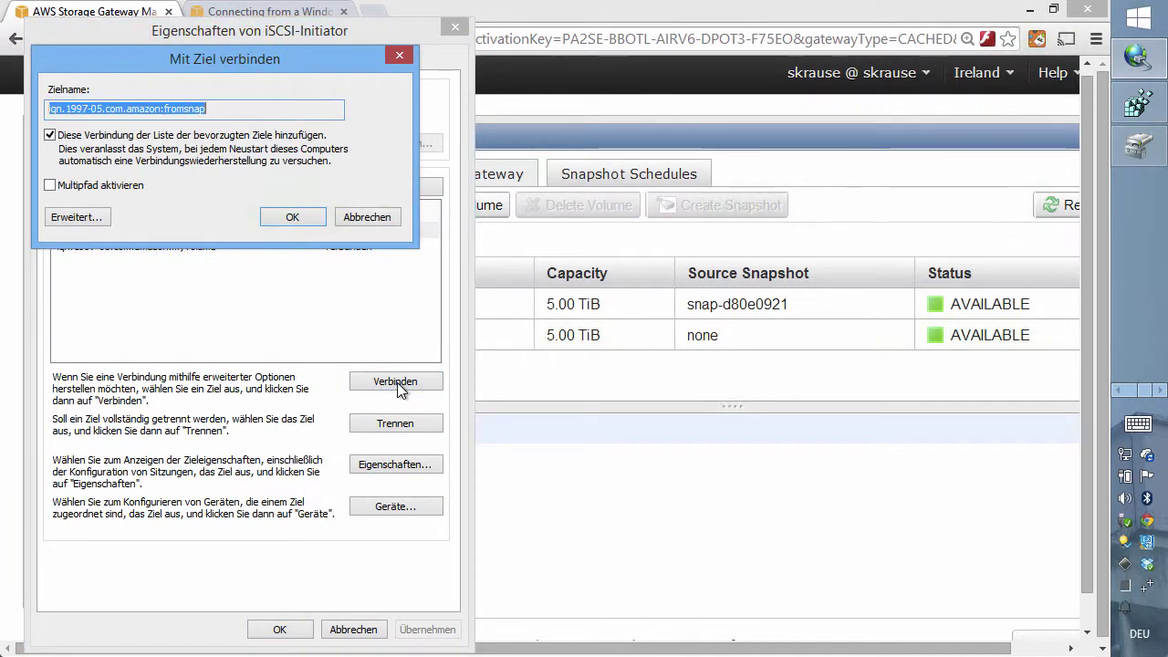
{"action": "left_click", "coordinate": [292, 219]}
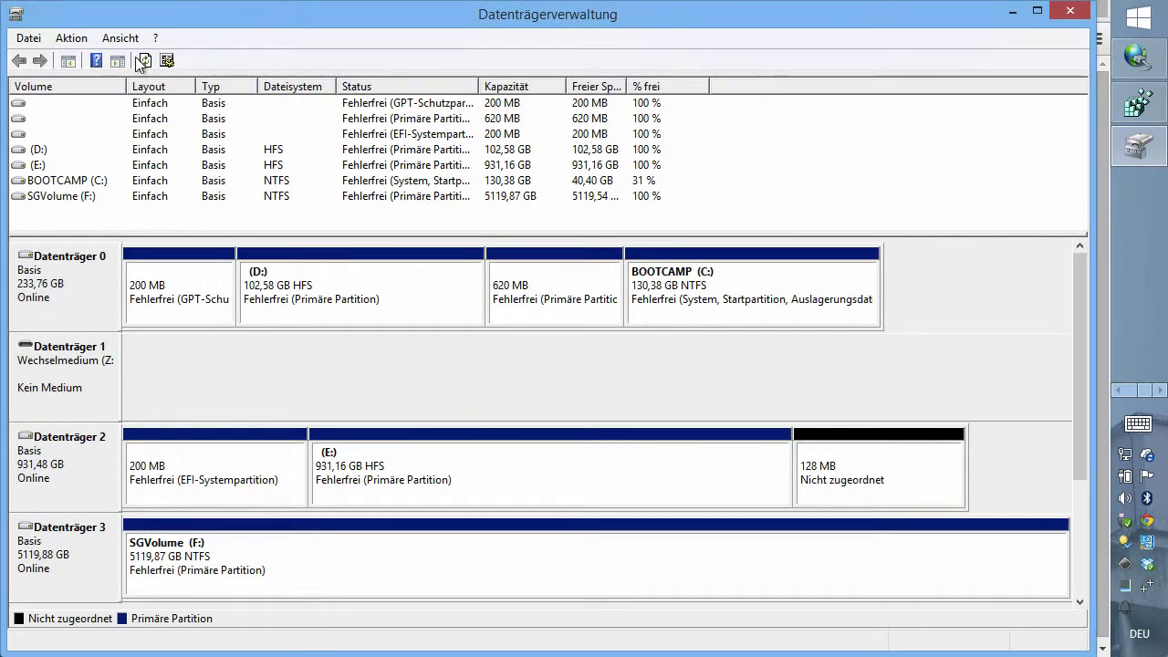
Refresh the disks in Disk Management and label the G: volume FromSnapshot.
{"action": "left_click", "coordinate": [141, 61]}
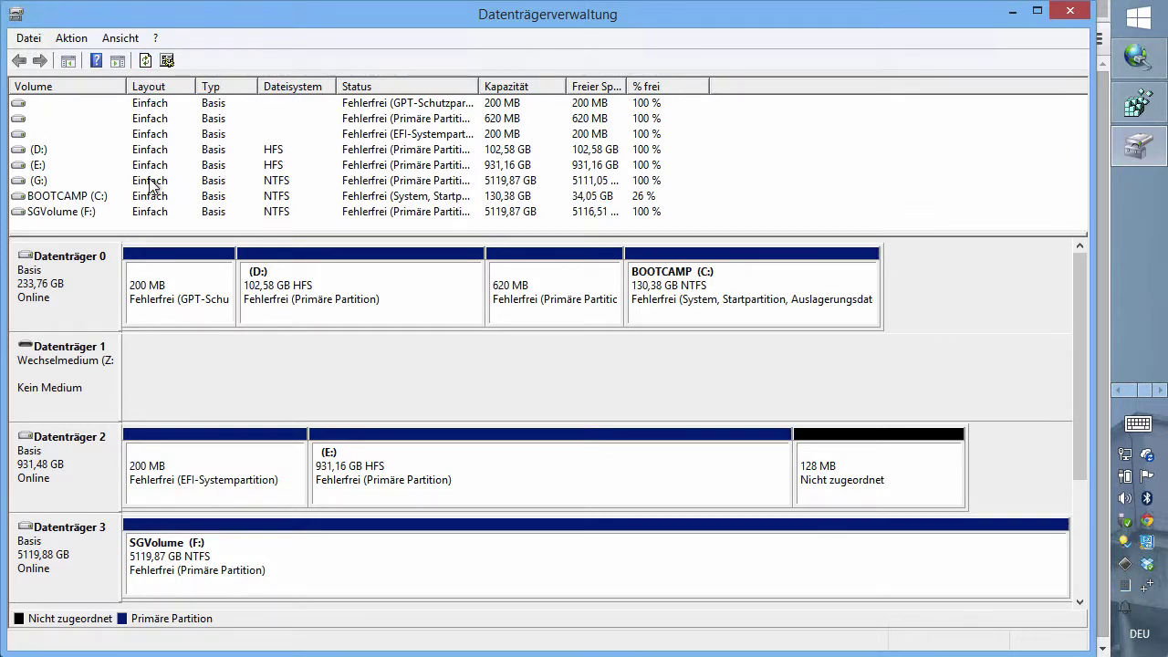
{"action": "left_click", "coordinate": [37, 180]}
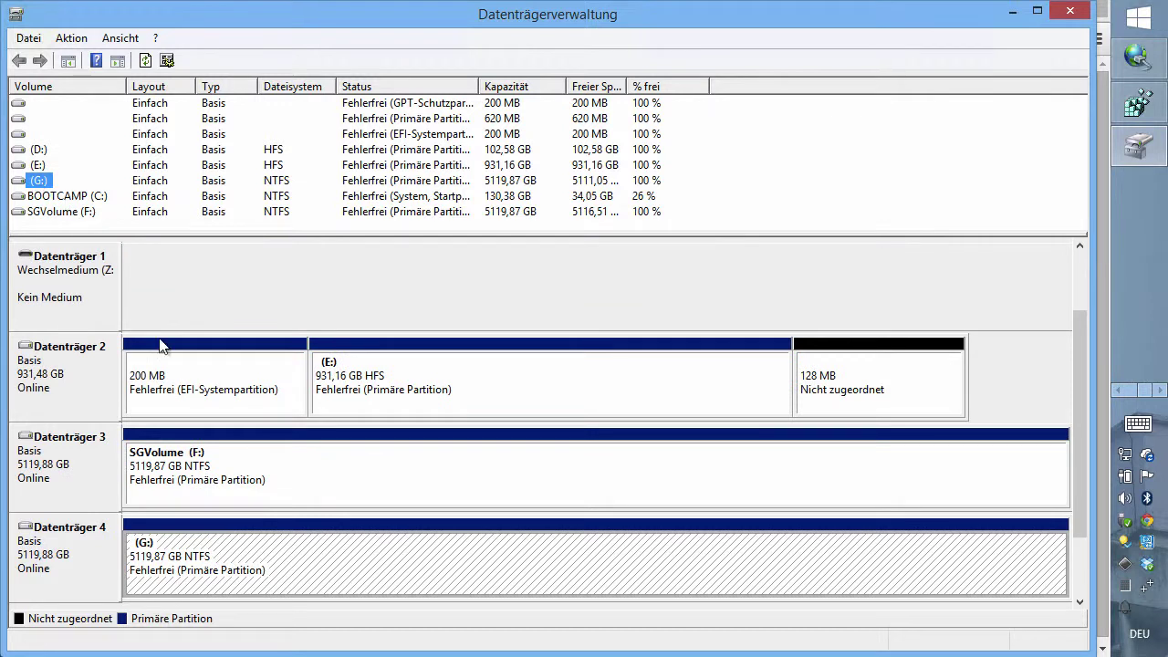
{"action": "right_click", "coordinate": [222, 546]}
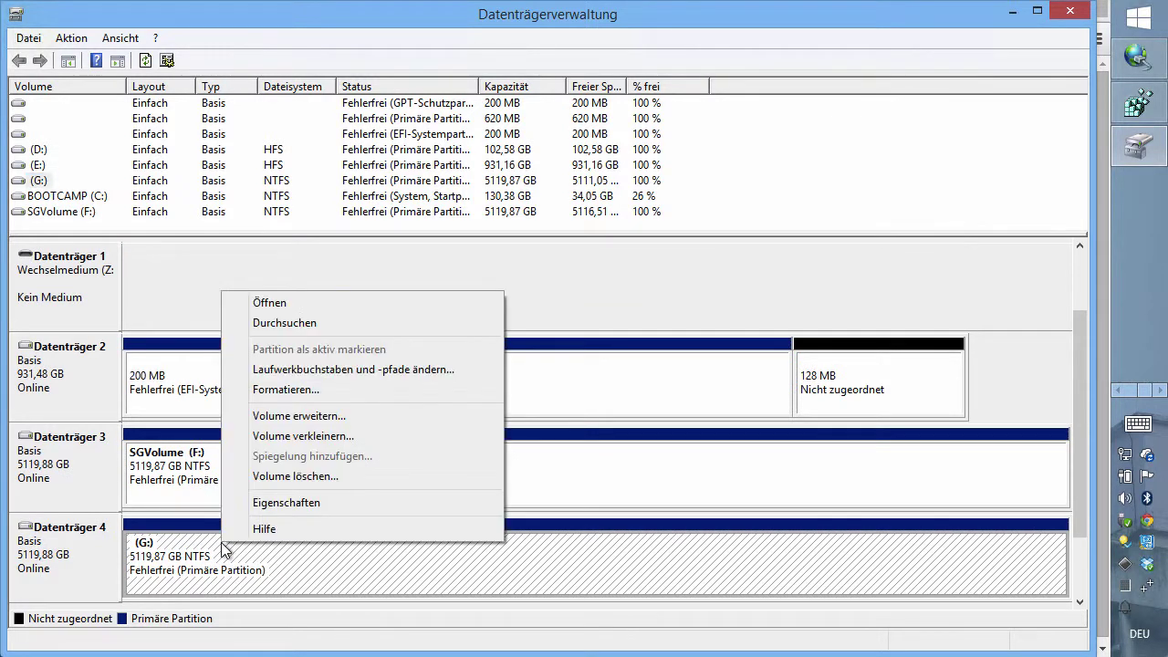
{"action": "left_click", "coordinate": [269, 503]}
{"action": "type", "text": "FromSnapshot"}
{"action": "key", "text": "Return"}
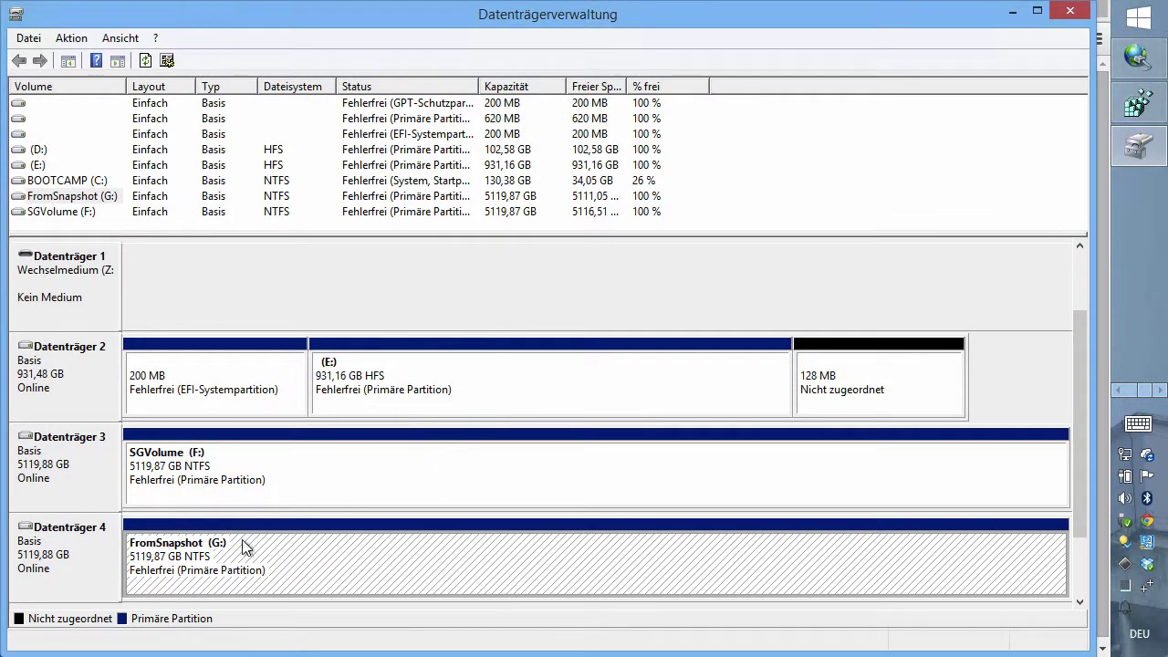
Switch to the Media window in File Explorer and open the Install folder on FromSnapshot (G:).
{"action": "left_click", "coordinate": [1115, 388]}
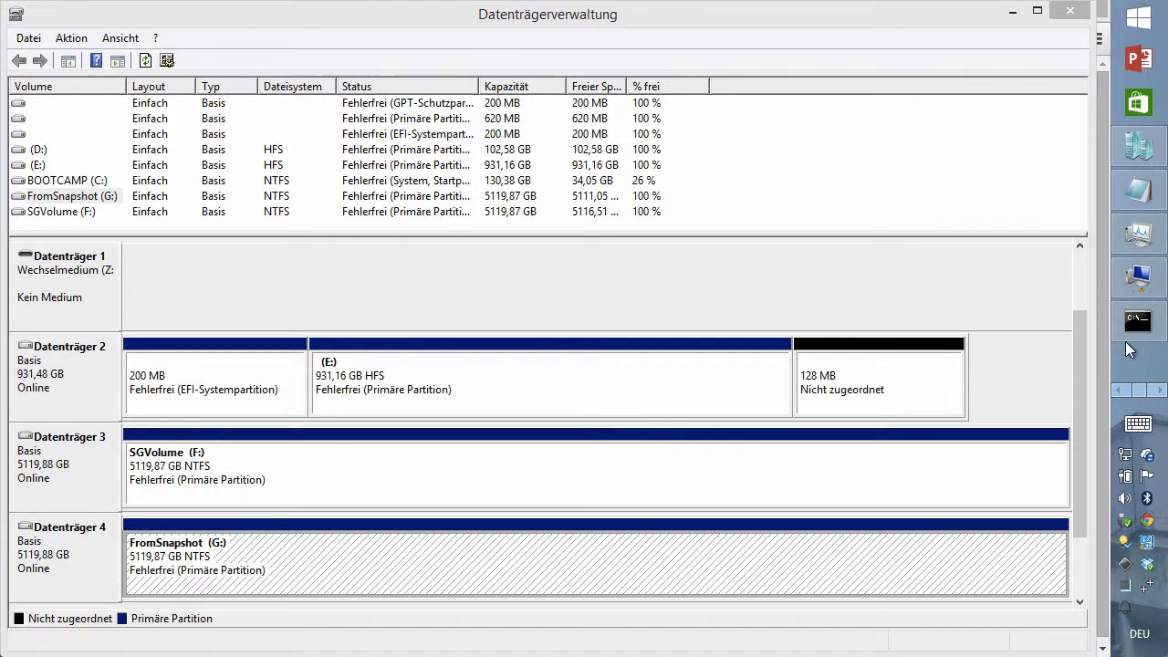
{"action": "left_click", "coordinate": [1114, 389]}
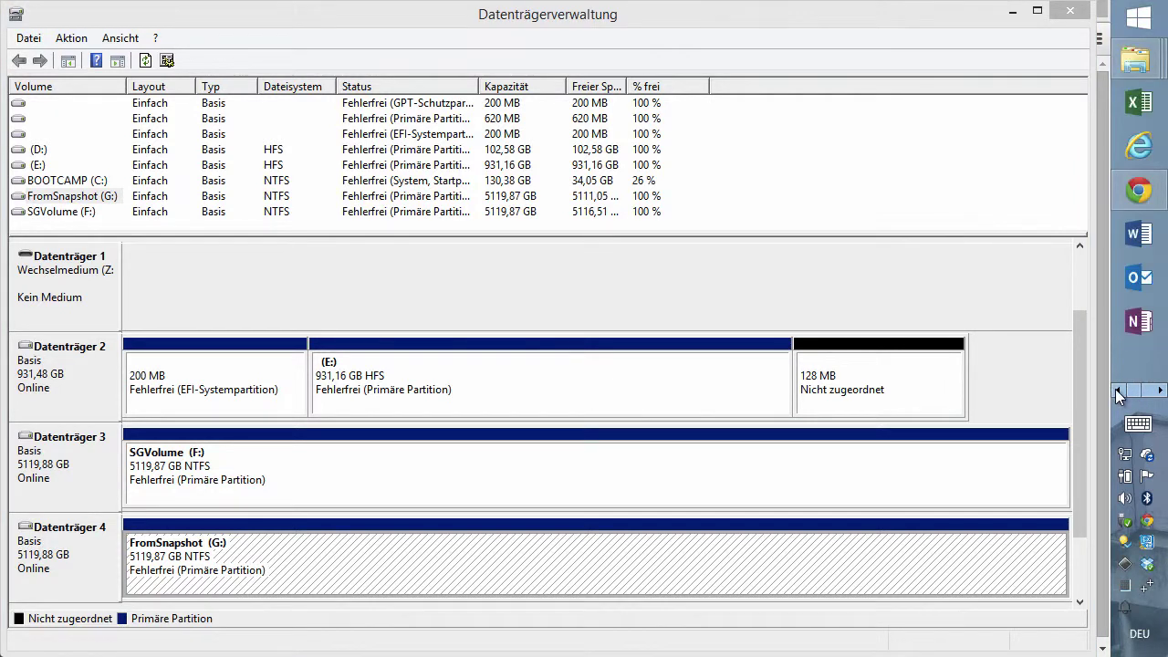
{"action": "left_click", "coordinate": [1136, 61]}
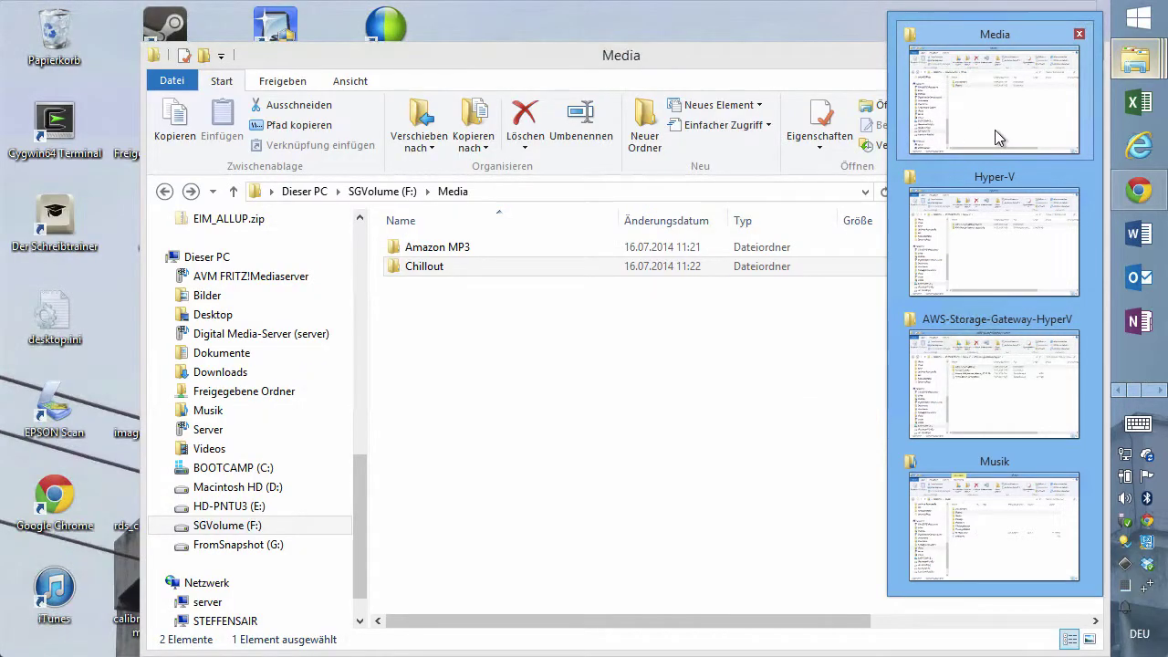
{"action": "left_click", "coordinate": [995, 129]}
{"action": "left_click", "coordinate": [262, 544]}
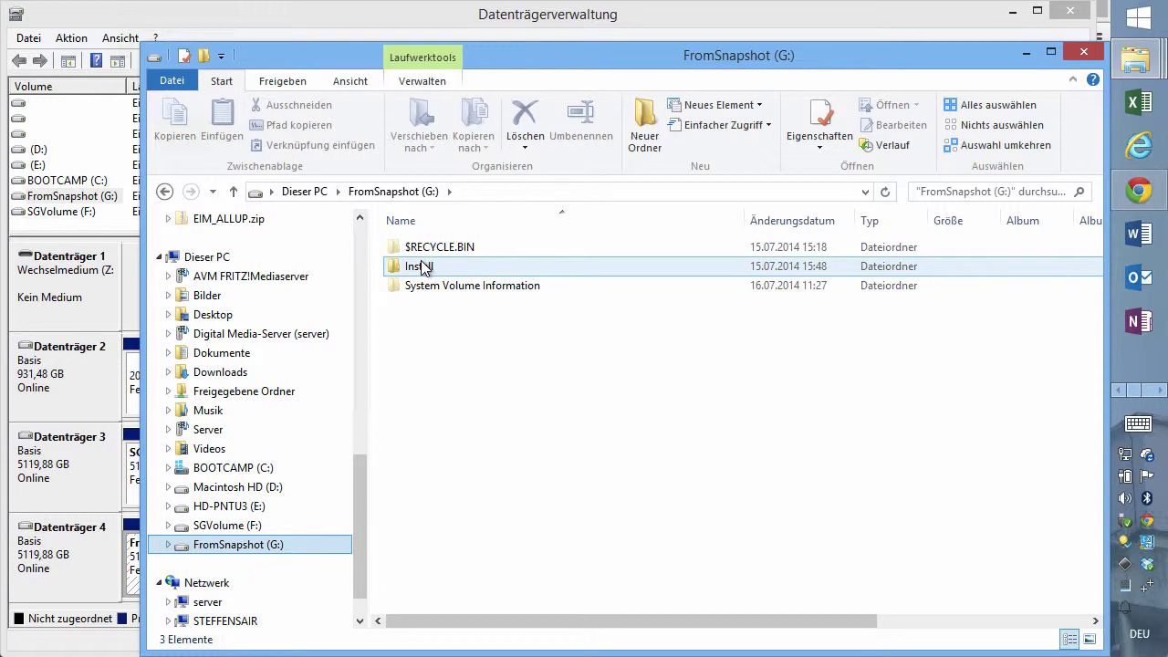
{"action": "double_click", "coordinate": [422, 267]}
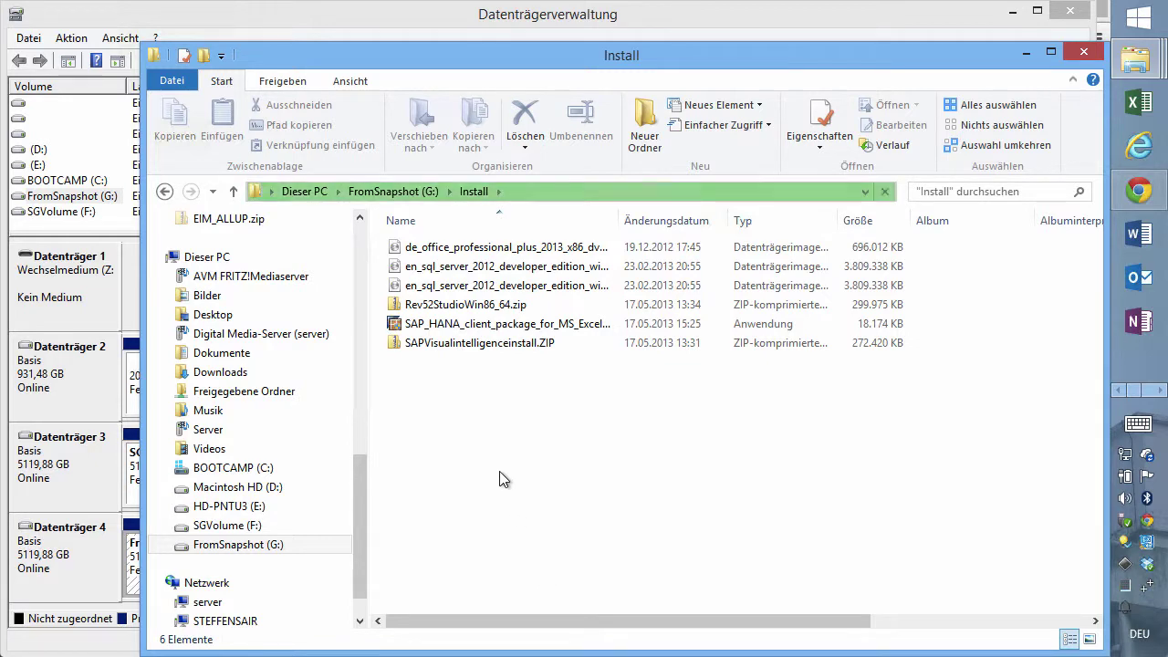
Copy SAP_HANA_client_package_for_MS_Excel.exe from the Install folder to the Transfer folder on BOOTCAMP (C:).
{"action": "mouse_move", "coordinate": [443, 333]}
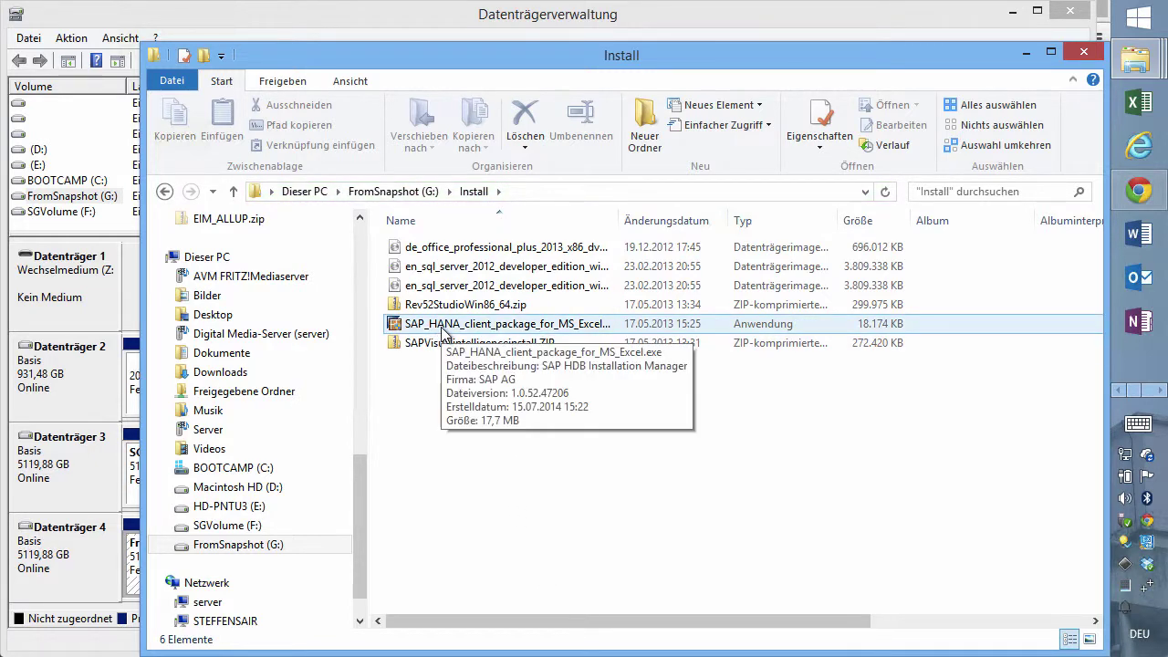
{"action": "left_click", "coordinate": [569, 327]}
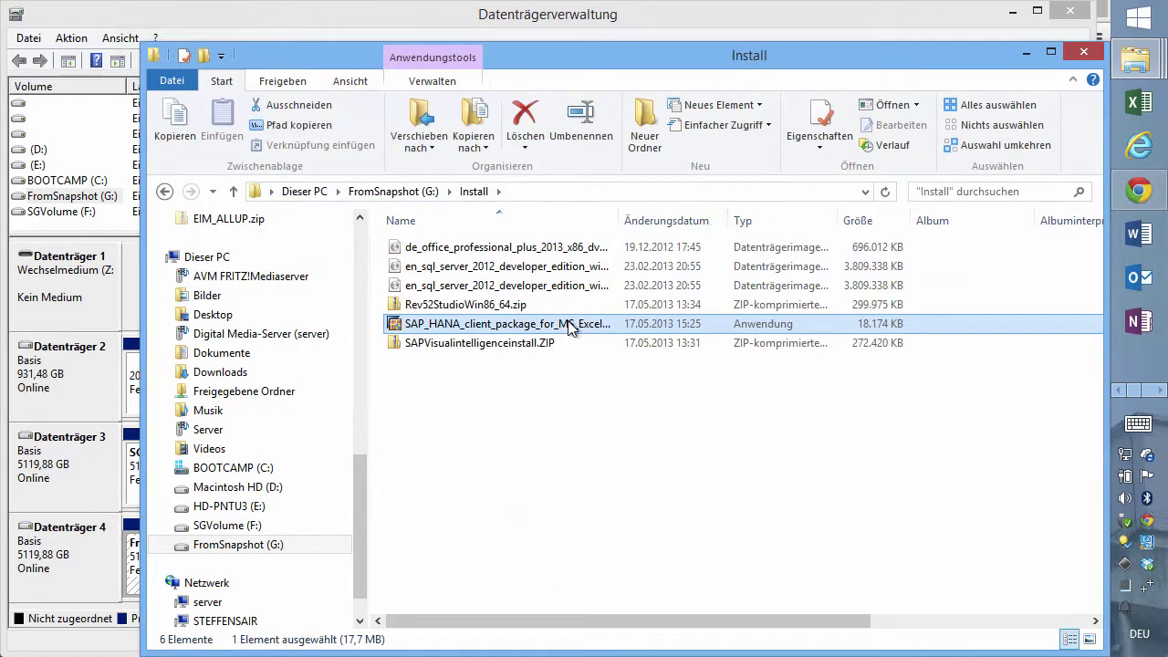
{"action": "left_click_drag", "start_coordinate": [570, 327], "coordinate": [234, 413]}
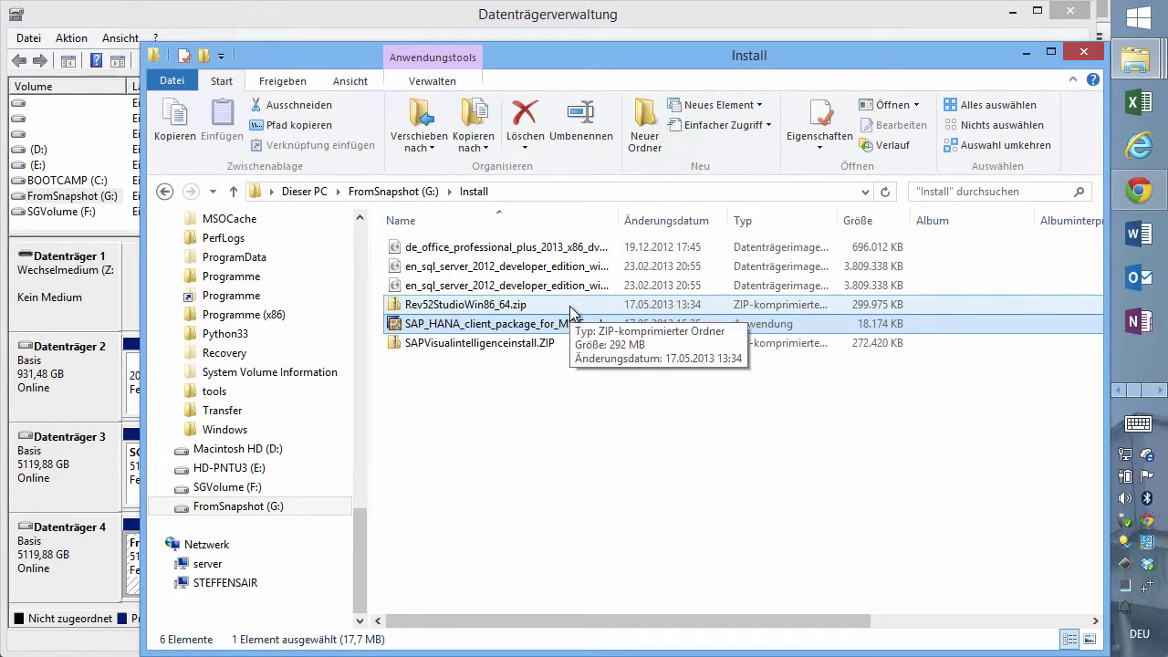
{"action": "left_click", "coordinate": [599, 448]}
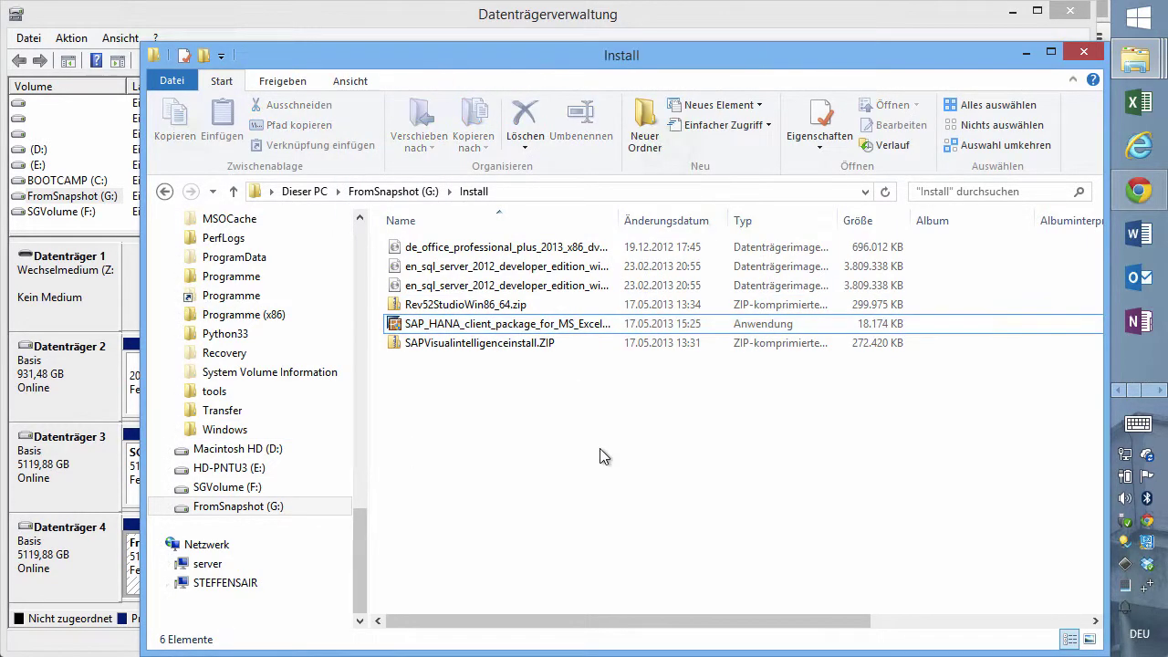
Switch to the AWS console in Chrome, view the Cloud Gateway's volumes and return to the console home page.
{"action": "left_click", "coordinate": [1137, 190]}
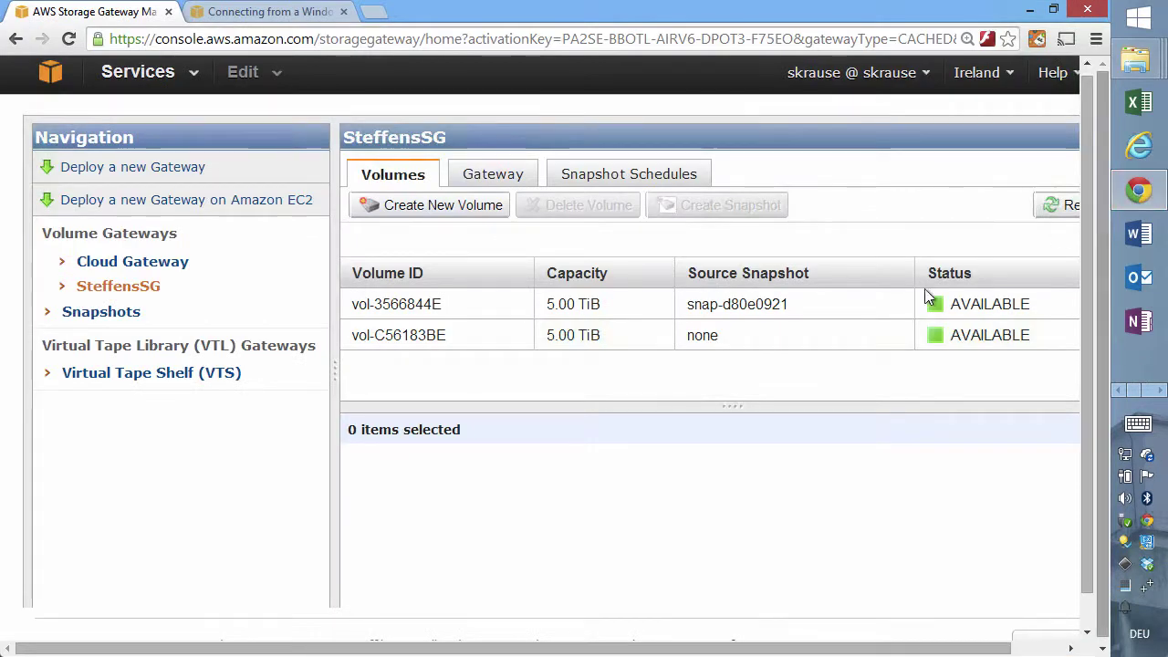
{"action": "left_click", "coordinate": [150, 264]}
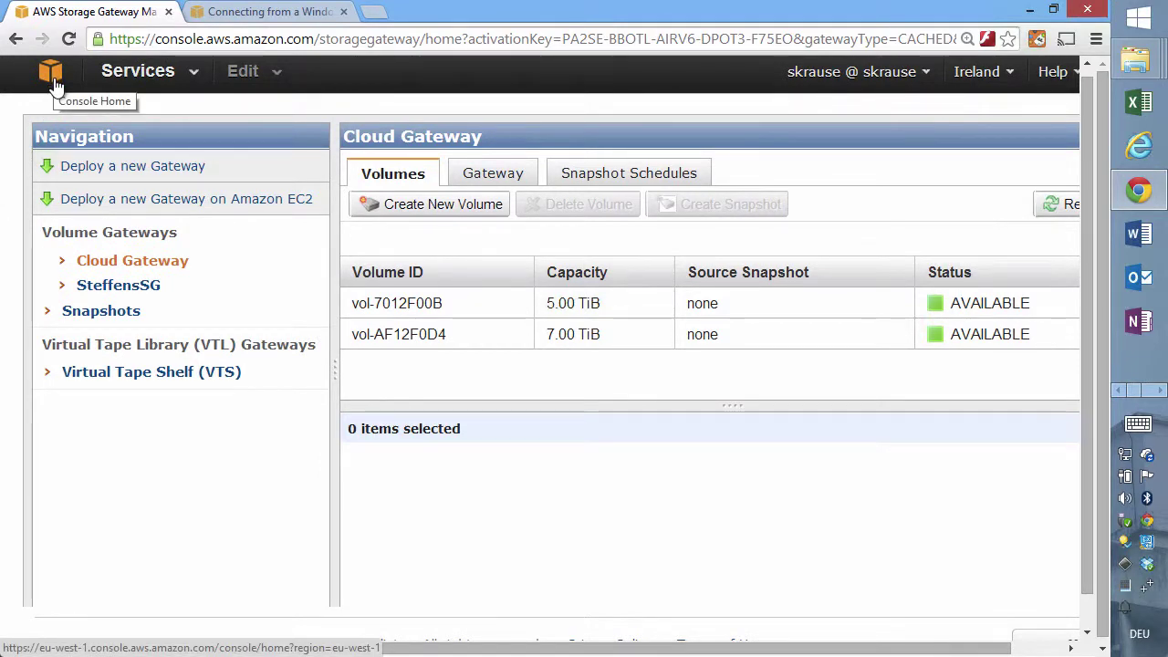
{"action": "left_click", "coordinate": [55, 84]}
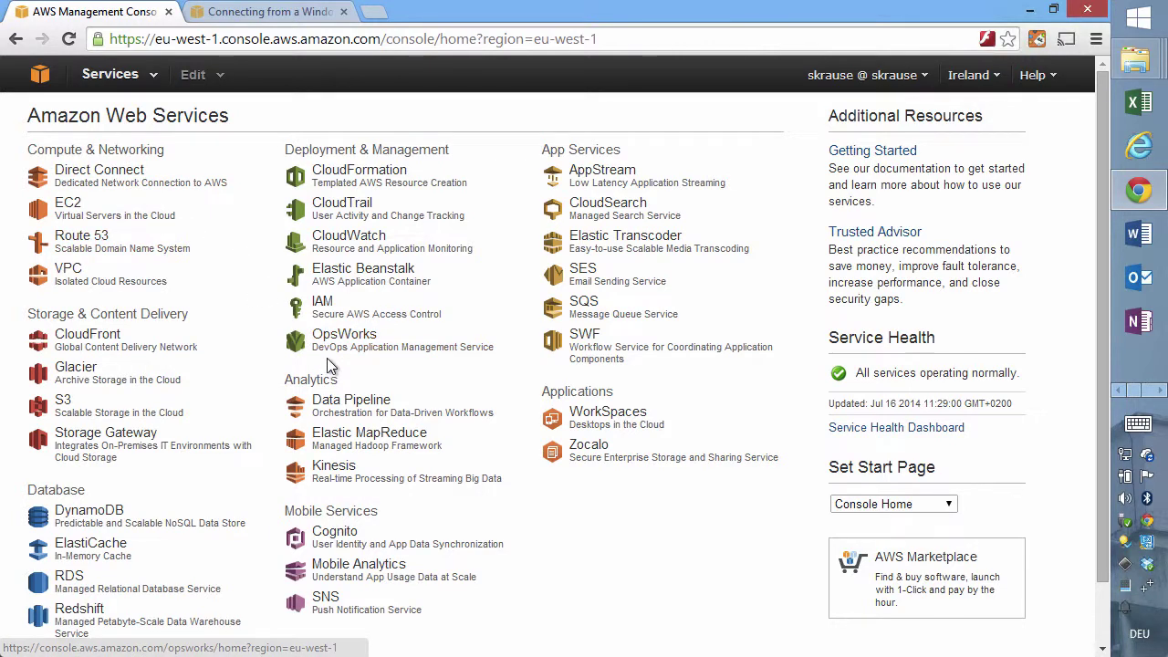
Open the Storage Gateway metrics in CloudWatch and browse to the gateway metrics of sgw-3B23C752.
{"action": "left_click", "coordinate": [341, 241]}
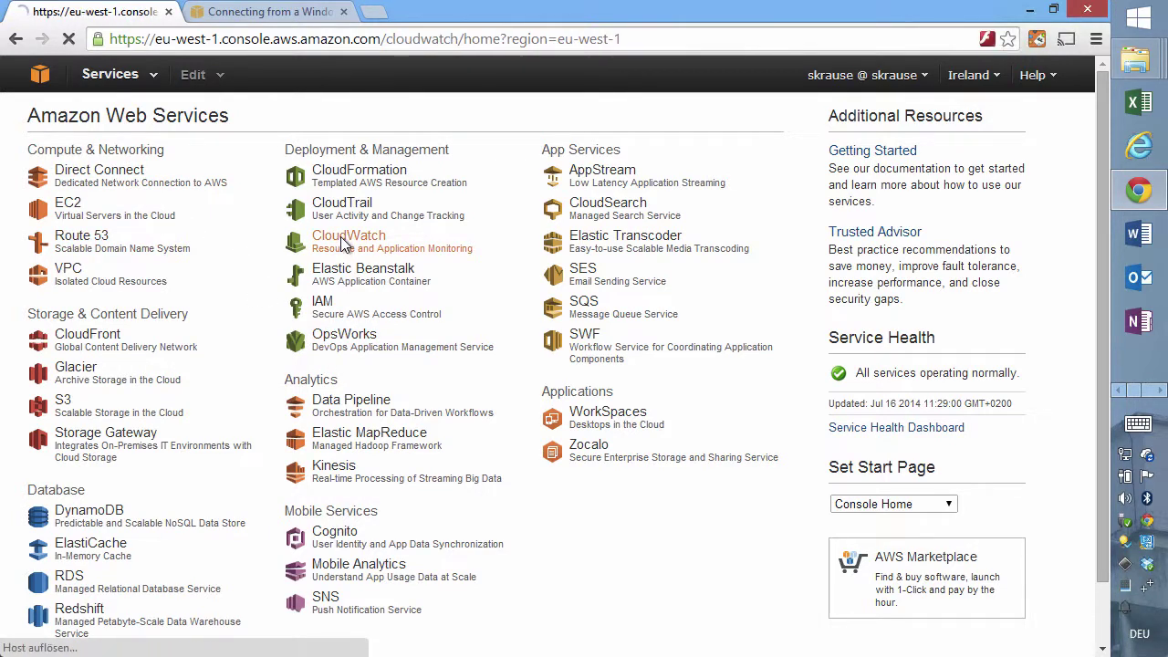
{"action": "left_click", "coordinate": [53, 467]}
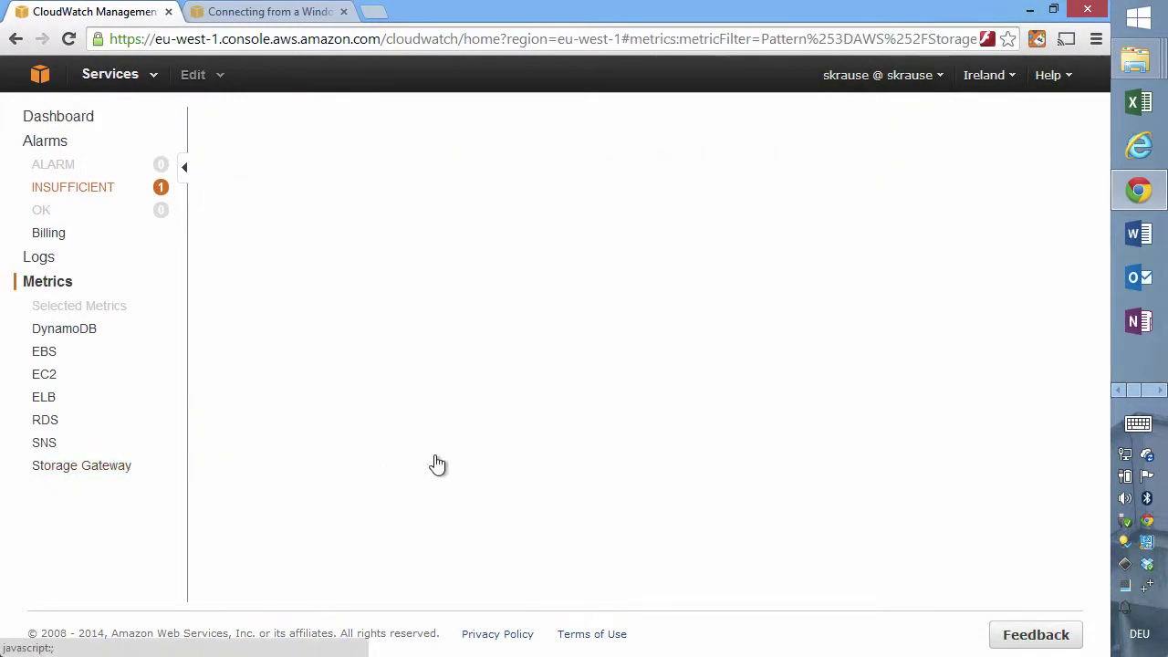
{"action": "scroll", "coordinate": [485, 286], "scroll_direction": "down", "scroll_amount": 5}
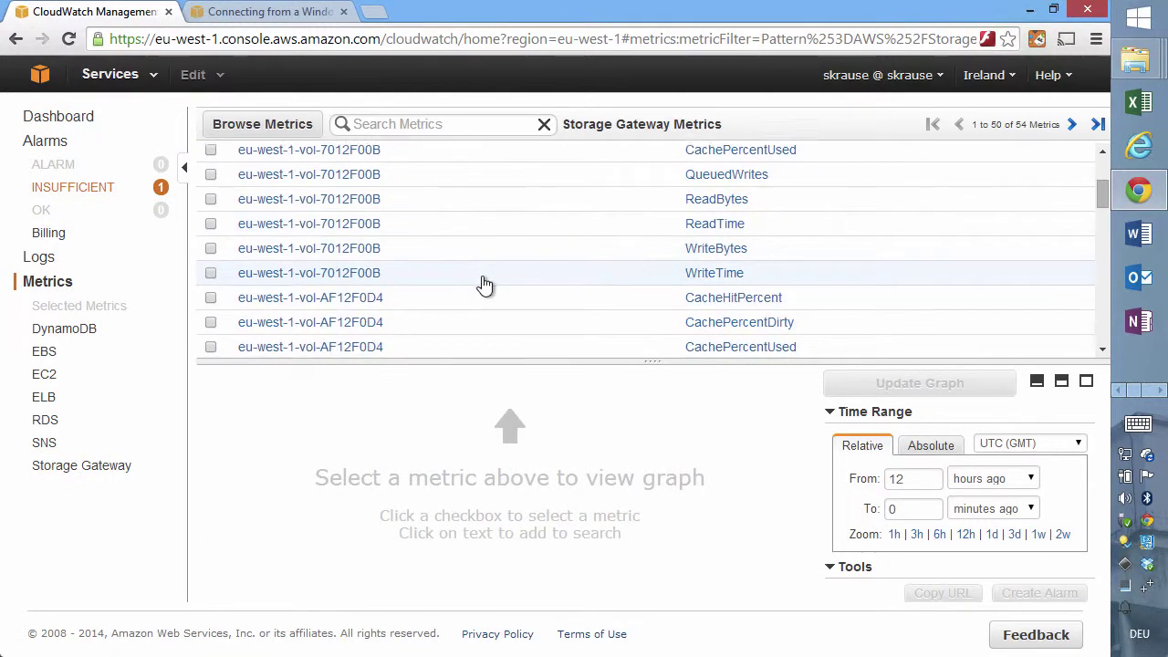
{"action": "scroll", "coordinate": [484, 285], "scroll_direction": "down", "scroll_amount": 6}
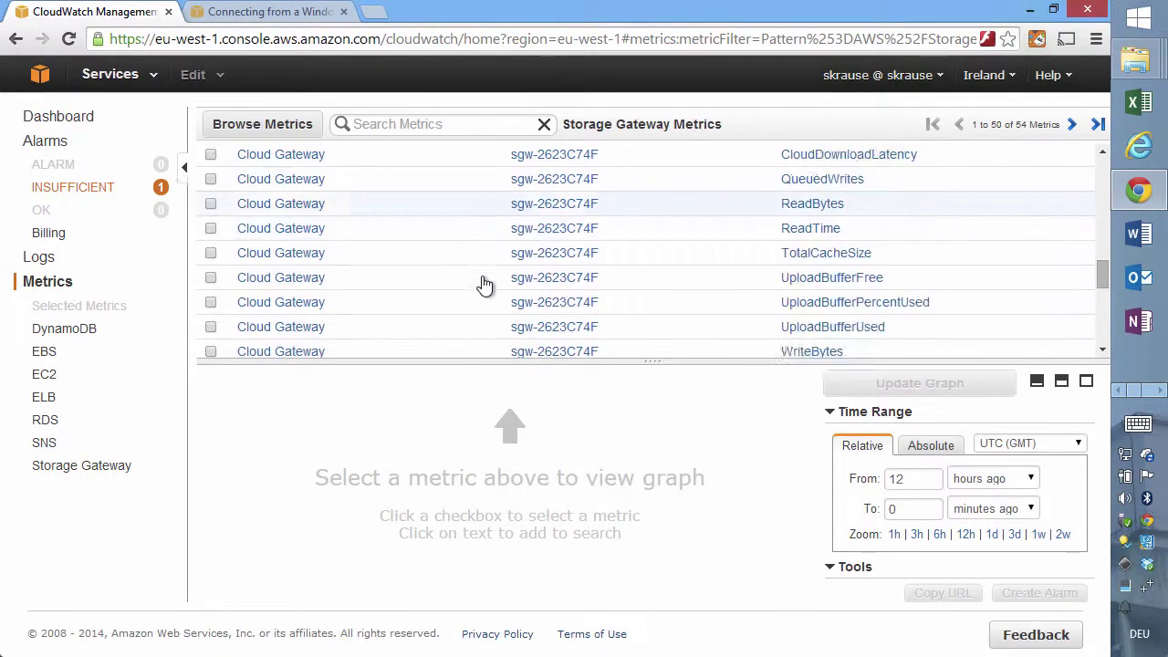
{"action": "scroll", "coordinate": [484, 286], "scroll_direction": "down", "scroll_amount": 1}
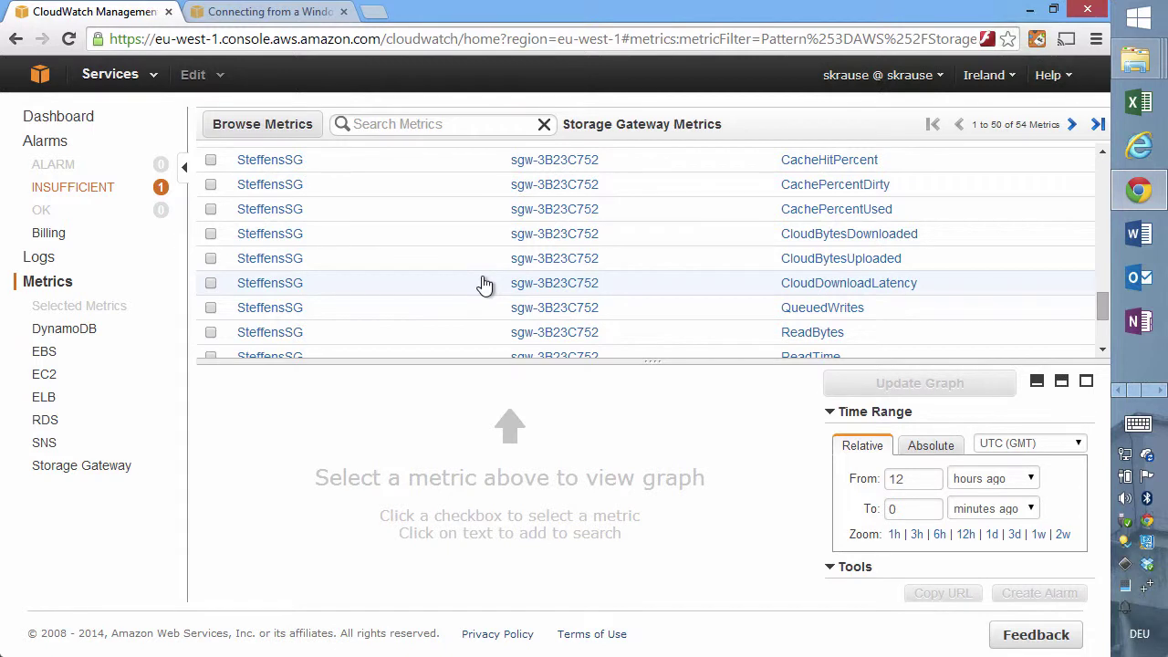
Graph the sgw-3B23C752 gateway's CloudDownloadLatency, CloudBytesUploaded and QueuedWrites metrics one at a time, leaving only QueuedWrites selected.
{"action": "left_click", "coordinate": [210, 288]}
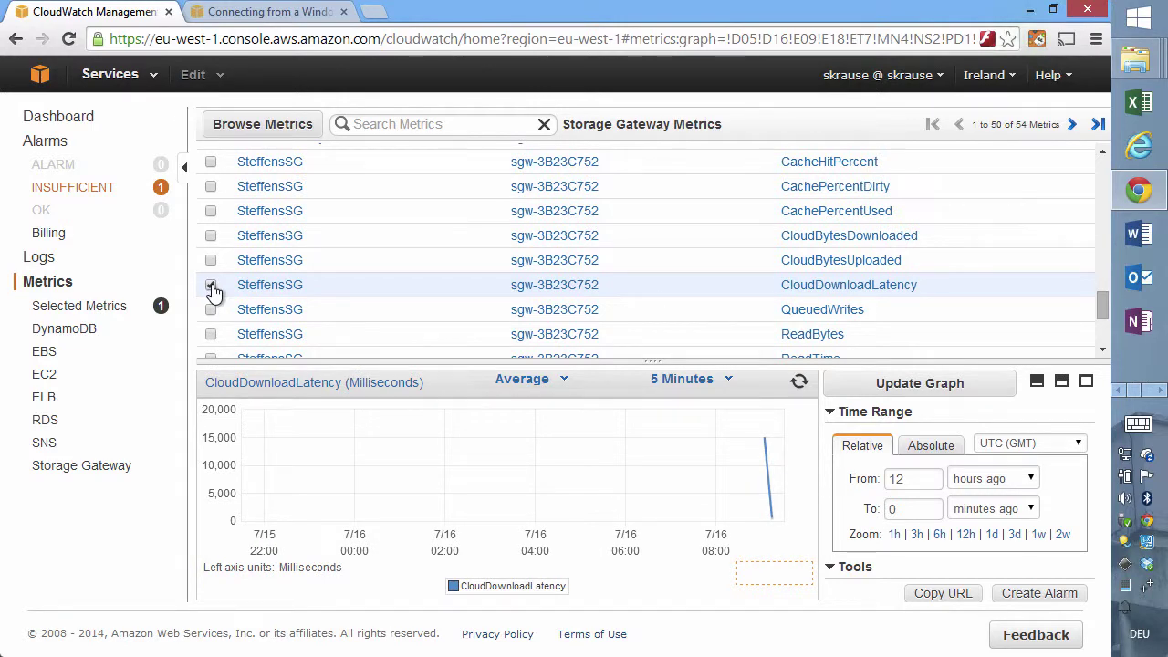
{"action": "left_click", "coordinate": [211, 288]}
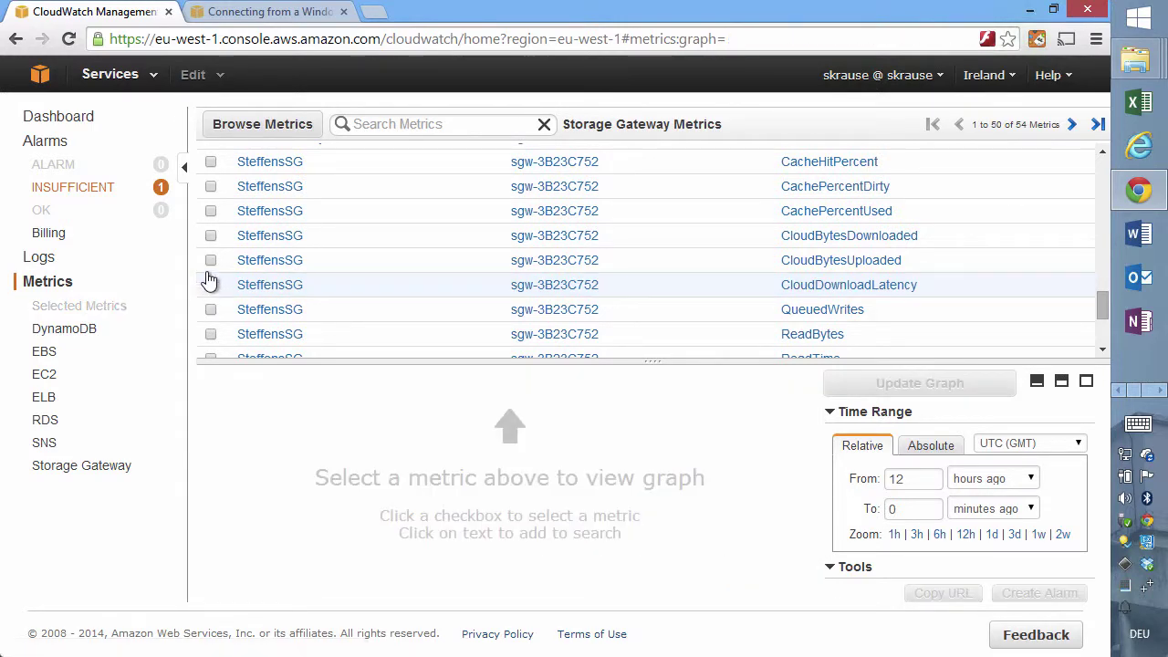
{"action": "left_click", "coordinate": [210, 260]}
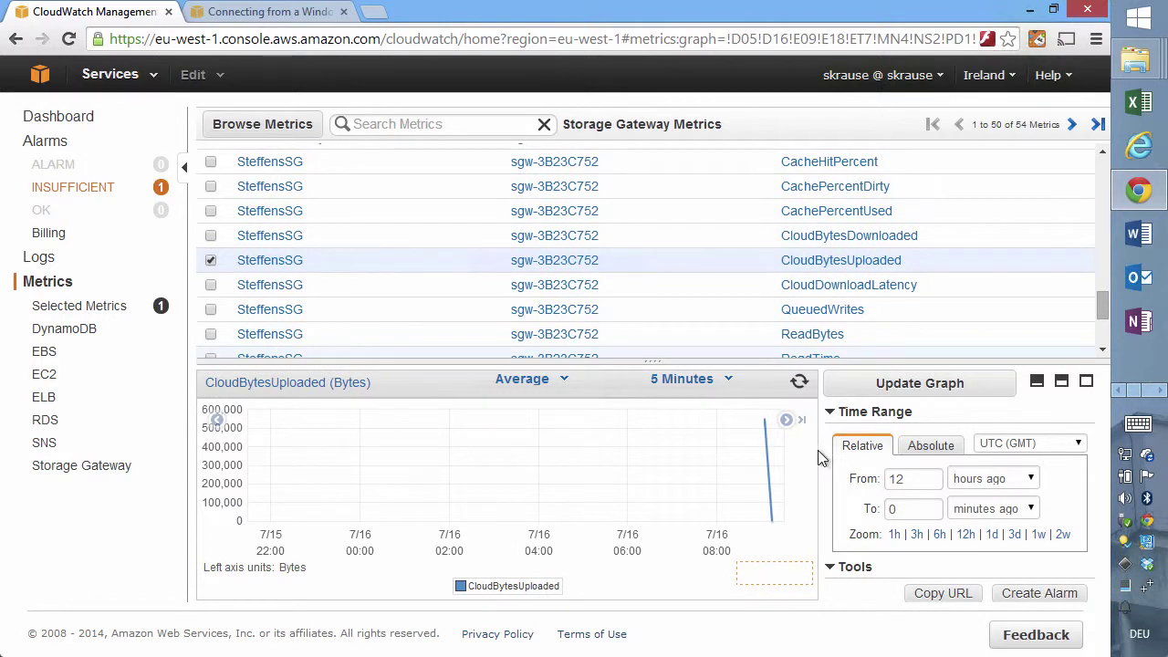
{"action": "left_click", "coordinate": [211, 260]}
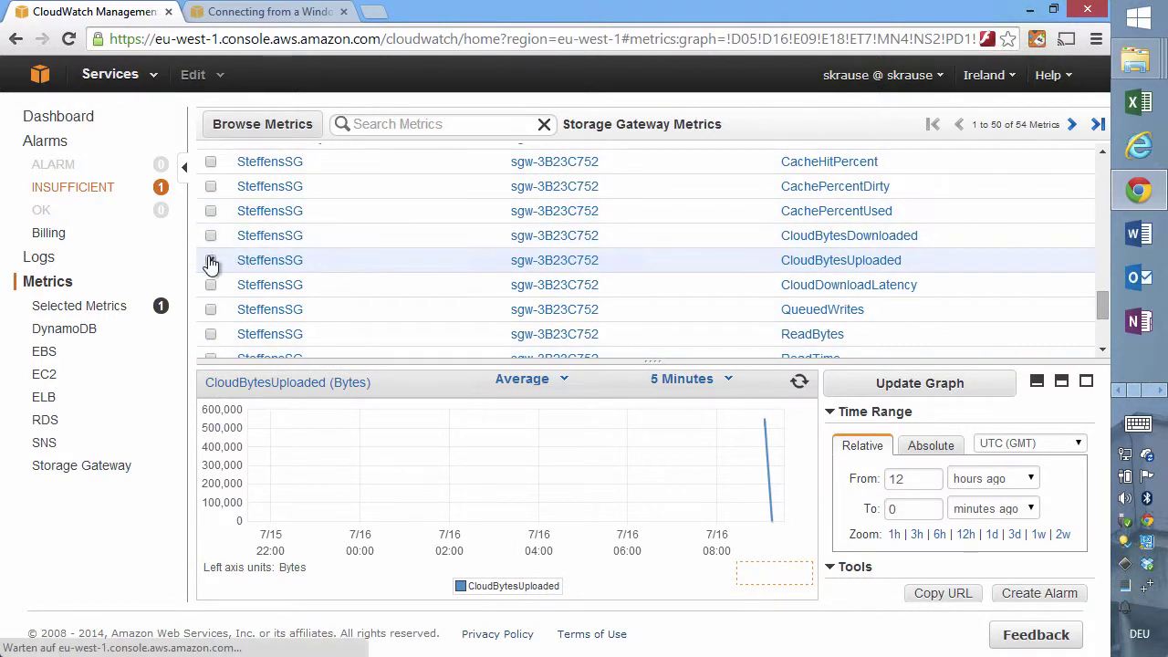
{"action": "left_click", "coordinate": [211, 310]}
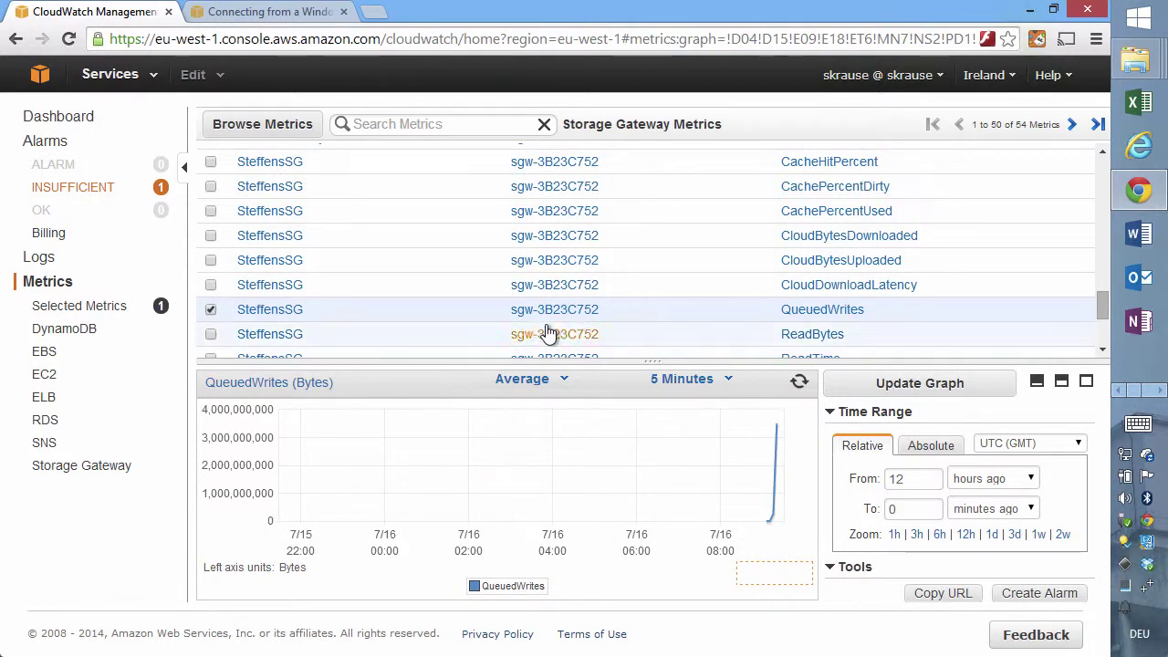
{"action": "scroll", "coordinate": [549, 334], "scroll_direction": "down", "scroll_amount": 1}
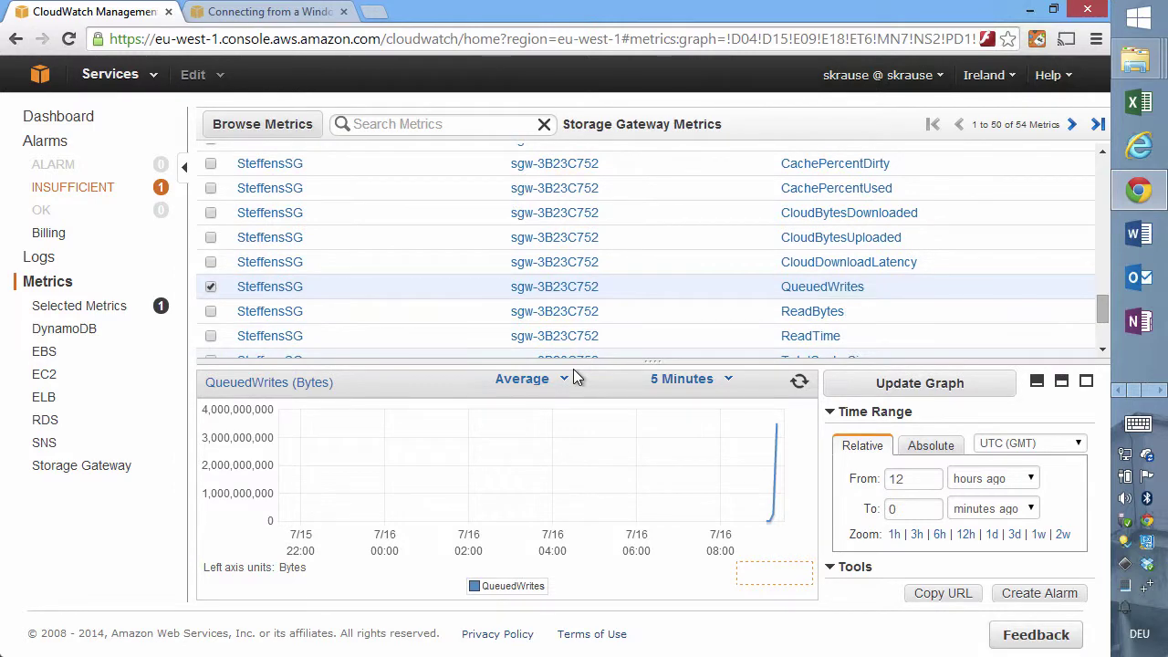